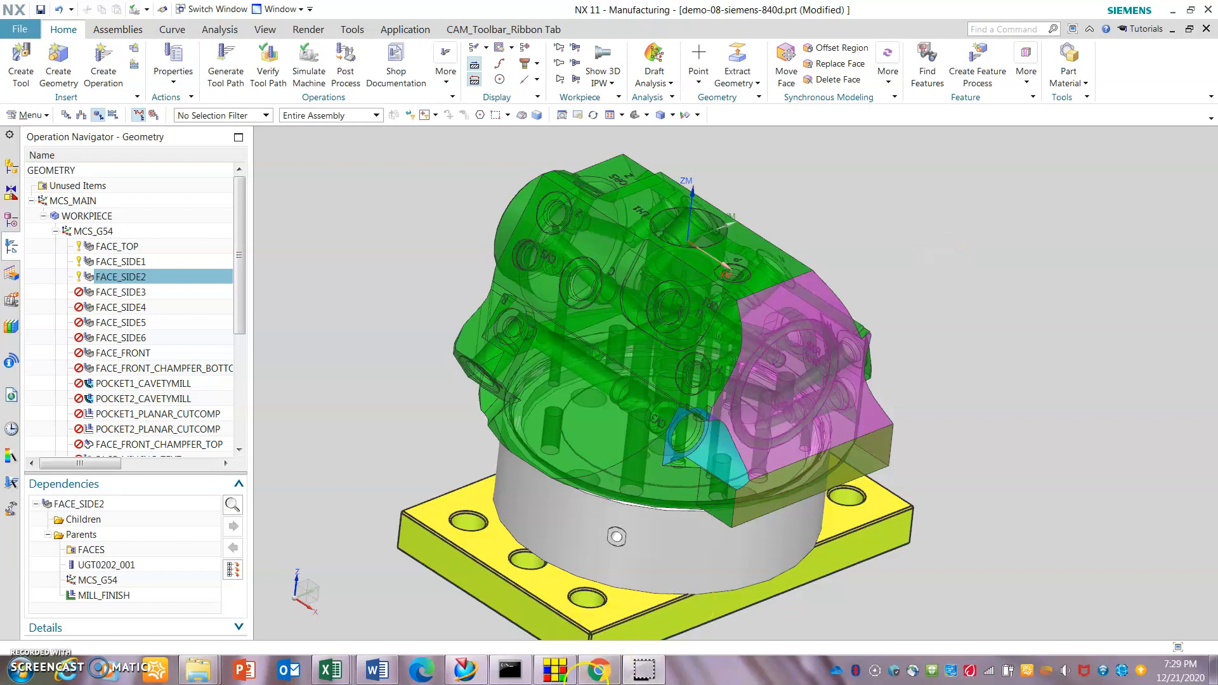
# - Switch to Post Builder and view the 5-axis mill's machine tool diagram
pyautogui.click(581, 673)
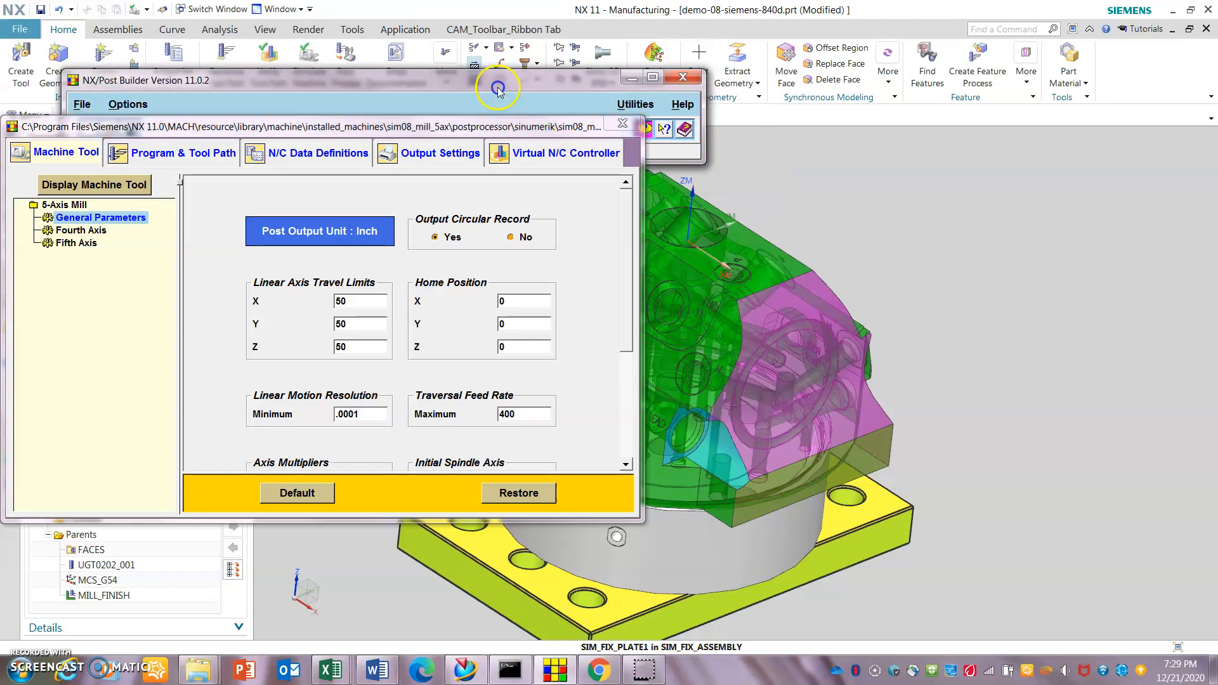
pyautogui.click(406, 131)
pyautogui.moveTo(406, 131); pyautogui.dragTo(404, 127)
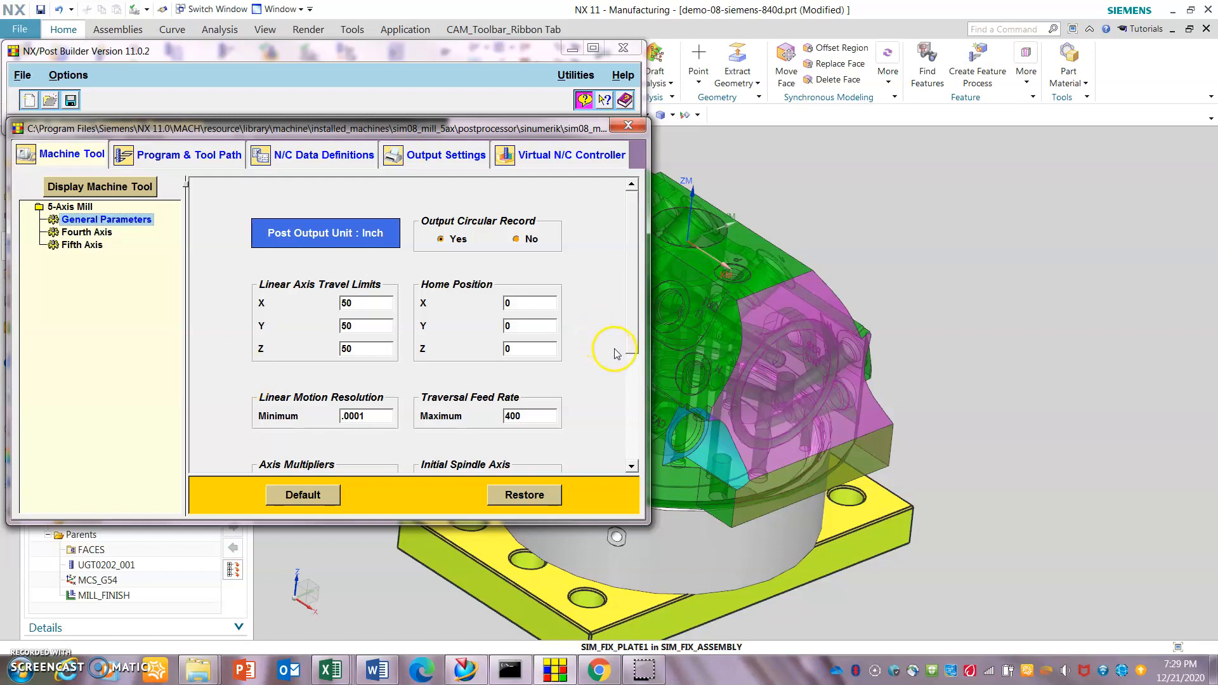
pyautogui.click(111, 187)
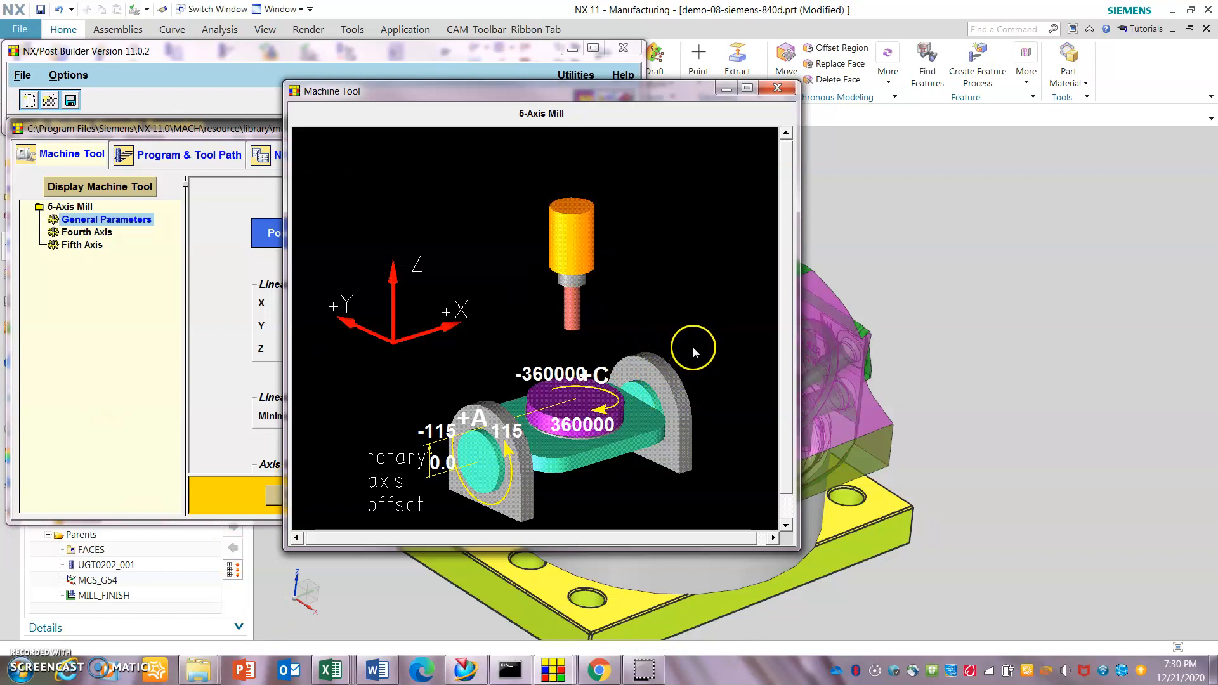
pyautogui.click(228, 311)
pyautogui.moveTo(453, 134); pyautogui.dragTo(506, 138)
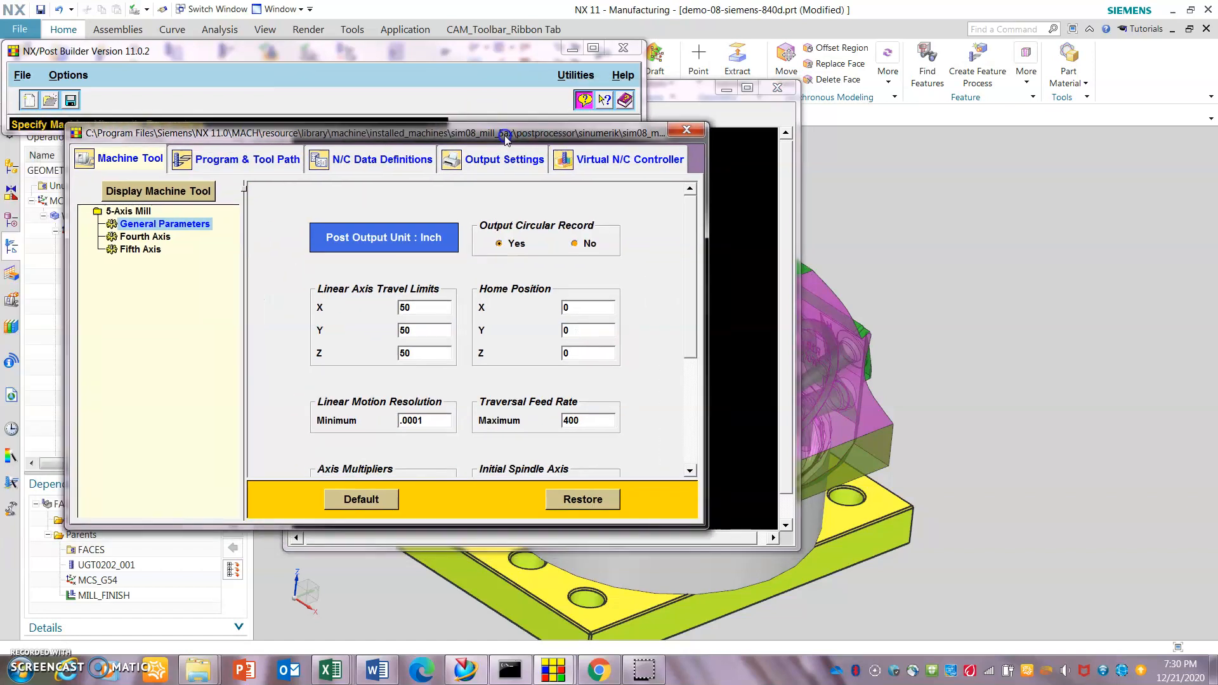
# - Try a Z offset of 0.1 from machine zero to the fourth axis center
pyautogui.click(144, 236)
pyautogui.click(648, 261)
pyautogui.moveTo(653, 290); pyautogui.dragTo(605, 290)
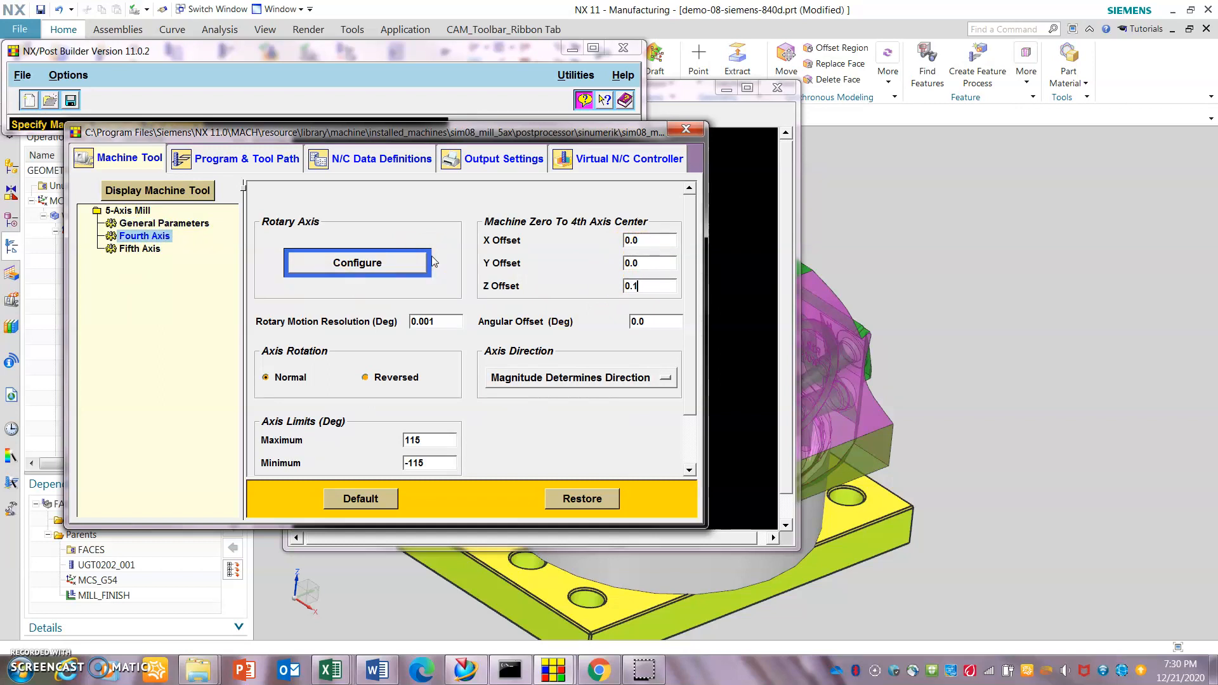
pyautogui.click(662, 290)
pyautogui.click(655, 290)
pyautogui.press('BackSpace')
pyautogui.press('BackSpace')
pyautogui.press('BackSpace')
pyautogui.press('BackSpace')
# - Review the machine tool diagram and the general, fifth axis and fourth axis parameters
pyautogui.click(153, 189)
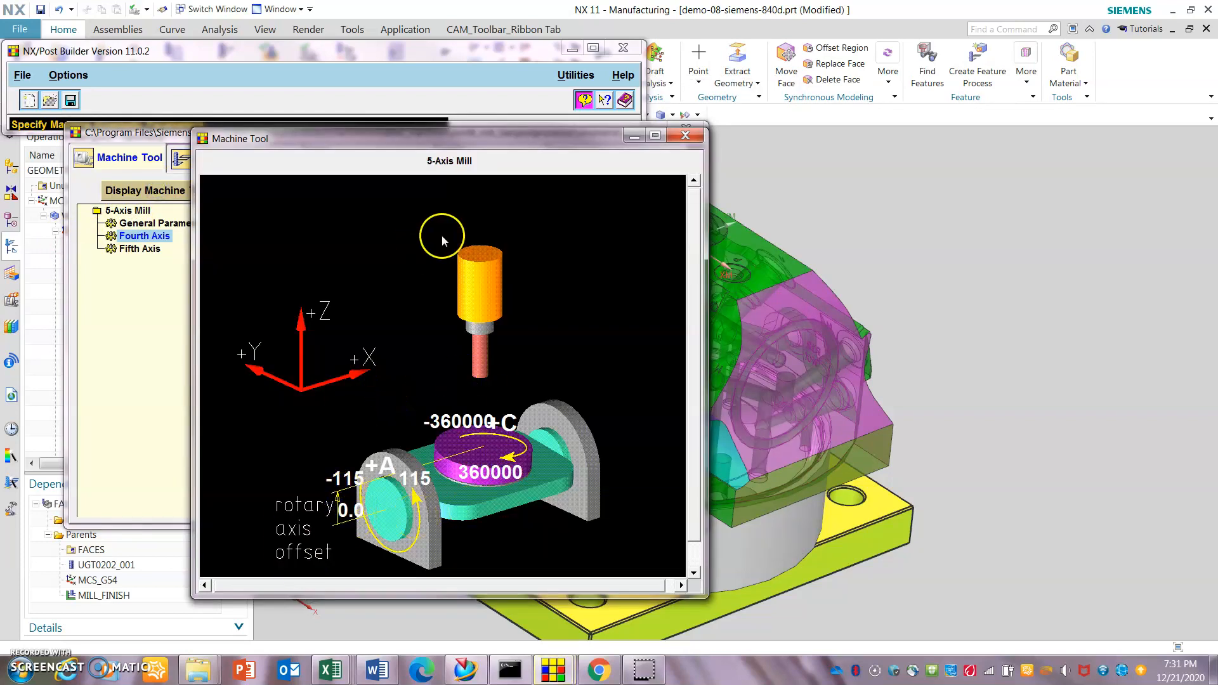
pyautogui.click(685, 135)
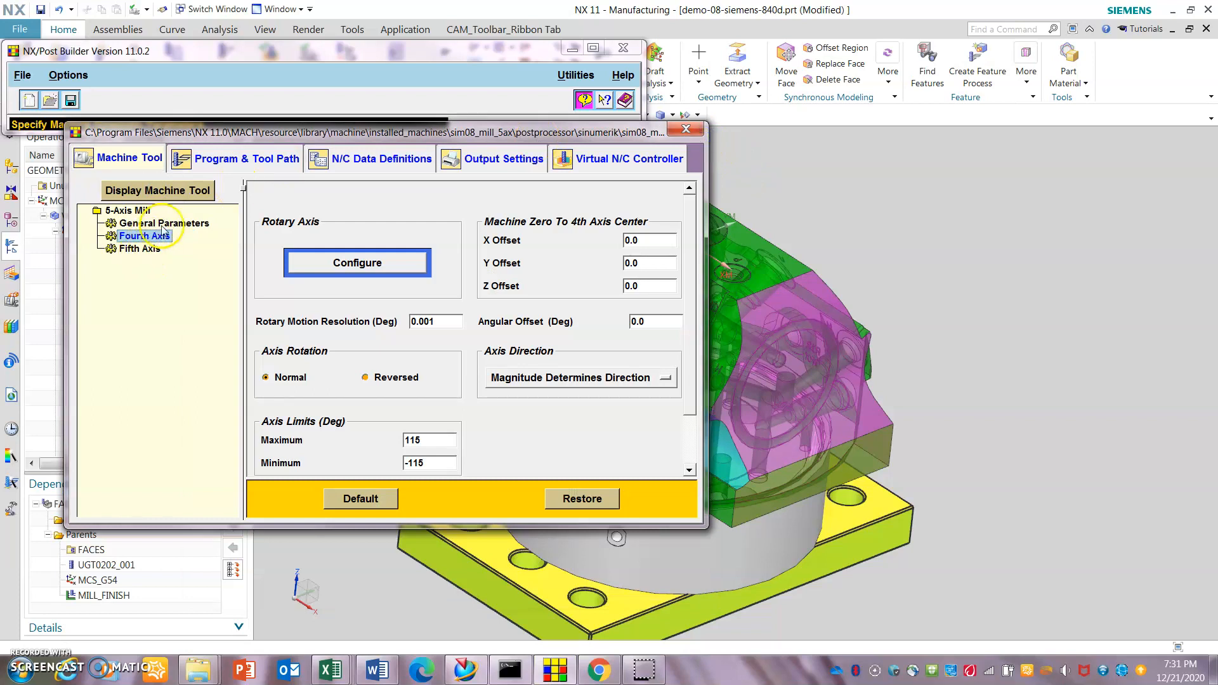
pyautogui.click(163, 223)
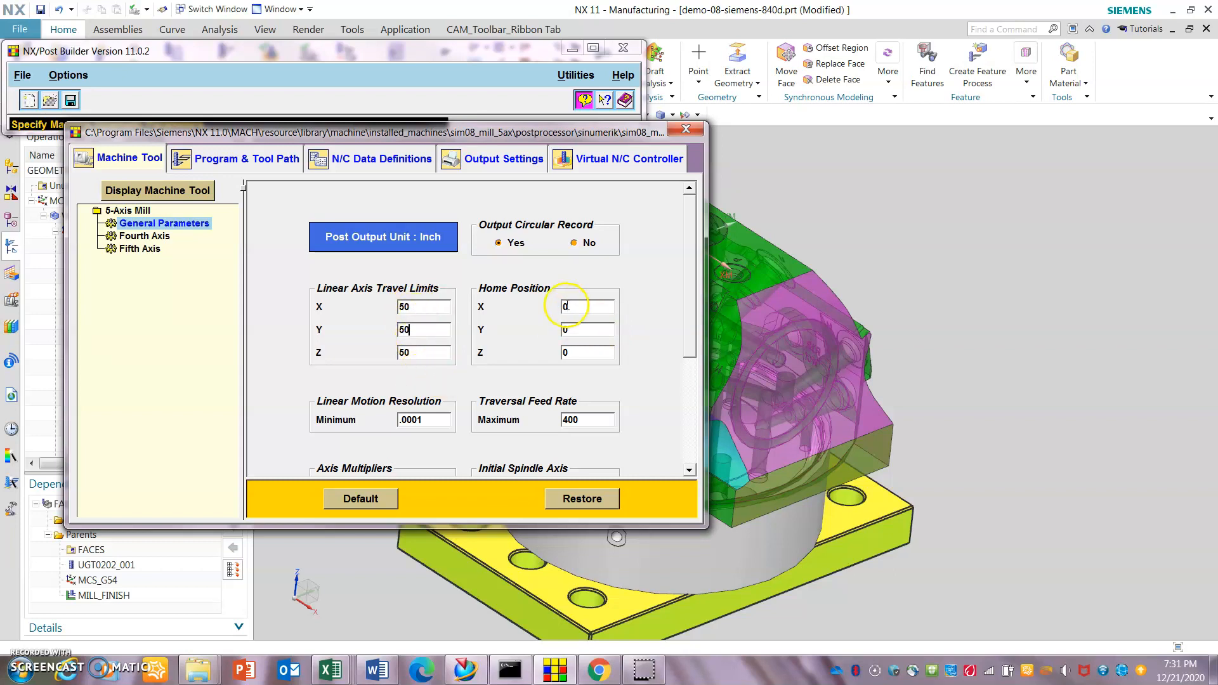
pyautogui.click(140, 249)
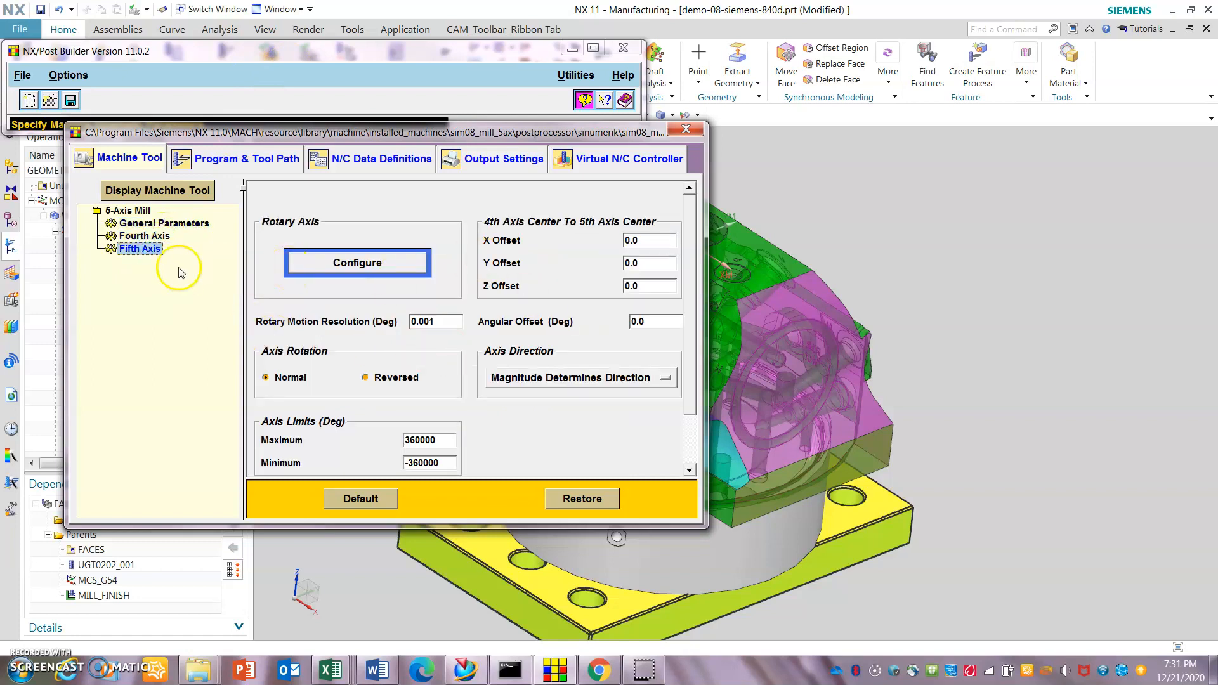
pyautogui.click(162, 237)
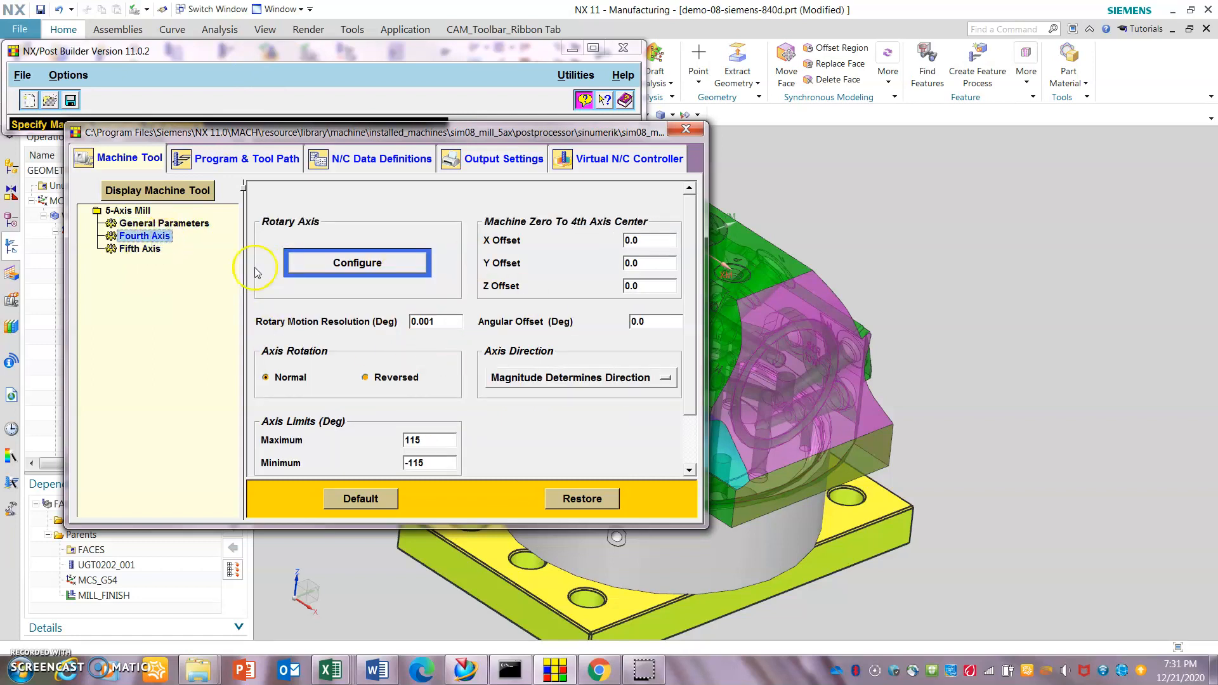
# - Inspect the rotary axis configuration from the fourth axis parameters and close it
pyautogui.click(365, 262)
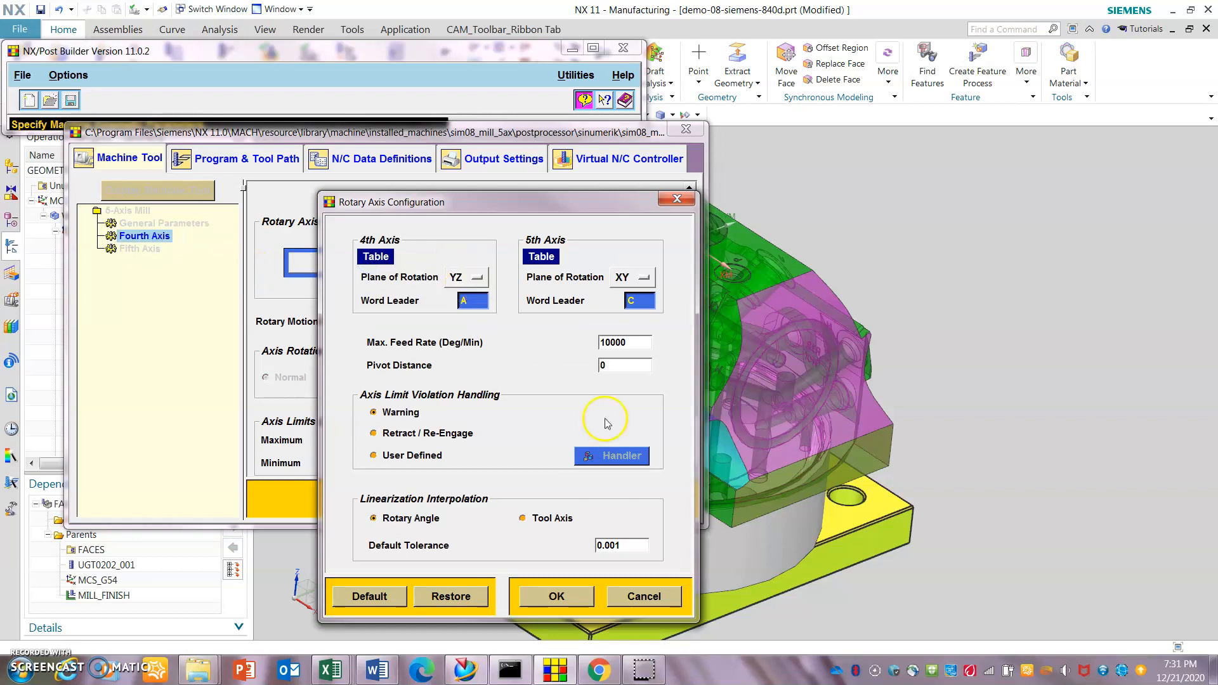
pyautogui.moveTo(502, 206); pyautogui.dragTo(536, 170)
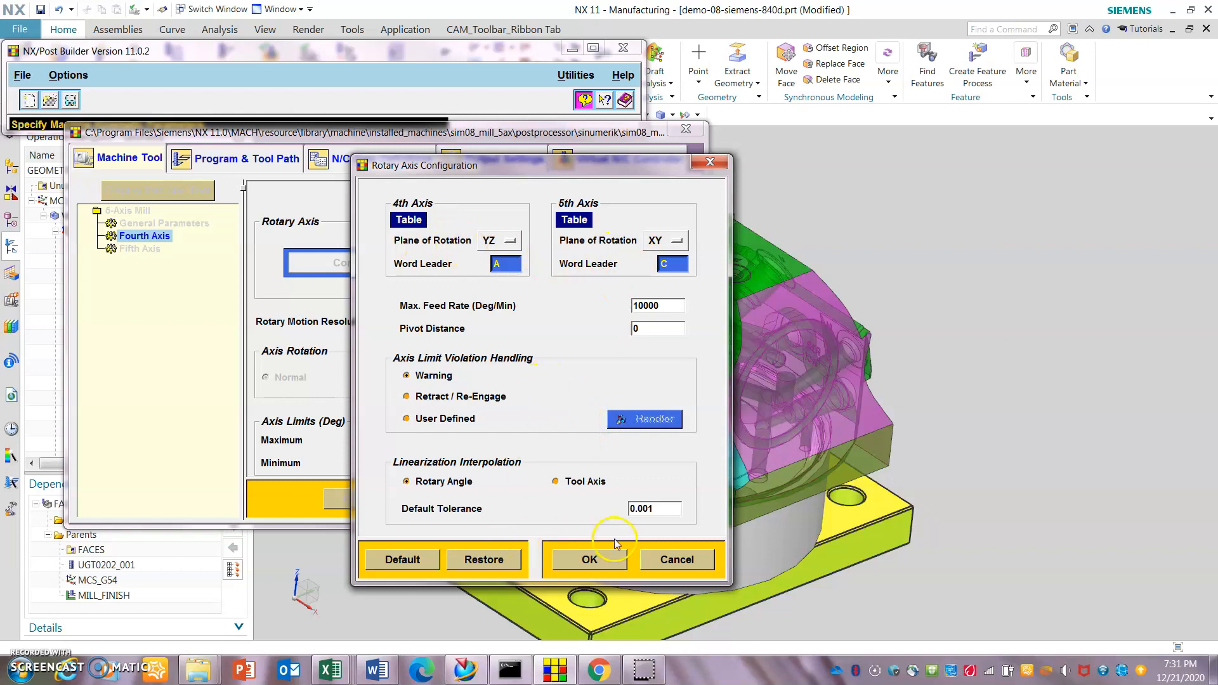
pyautogui.click(597, 151)
pyautogui.moveTo(598, 168); pyautogui.dragTo(566, 167)
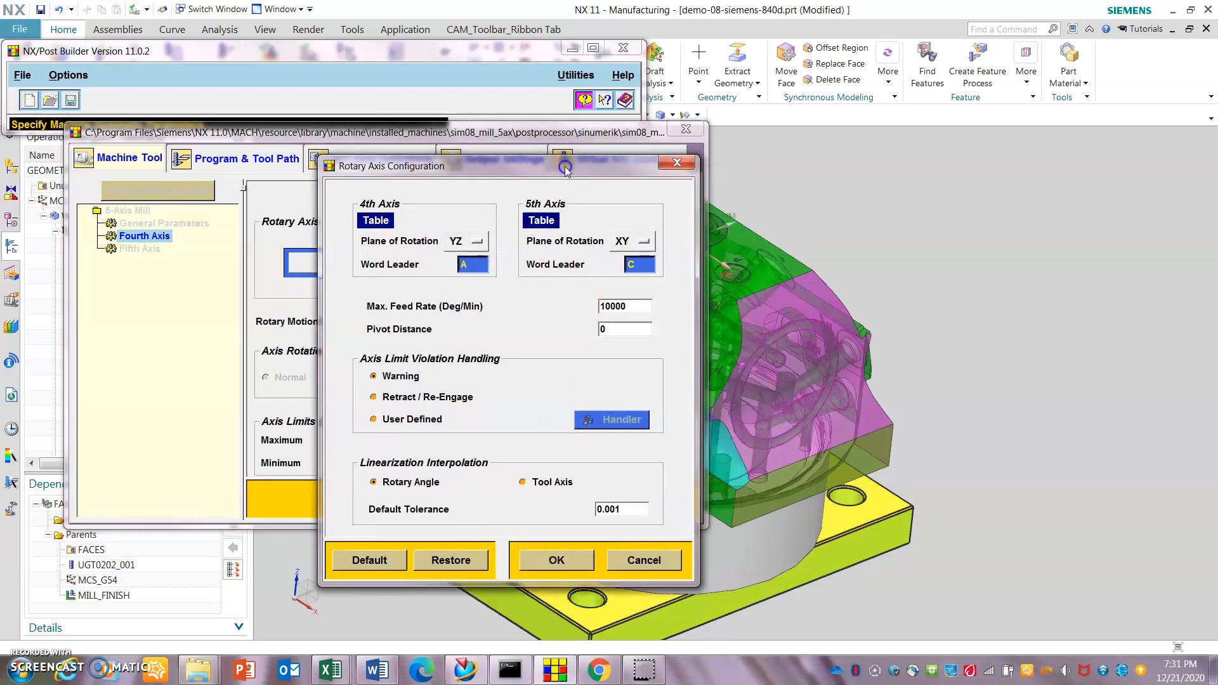
pyautogui.click(678, 163)
# - Inspect the fifth axis's rotary axis configuration and its maximum and minimum axis limits
pyautogui.click(156, 249)
pyautogui.click(357, 262)
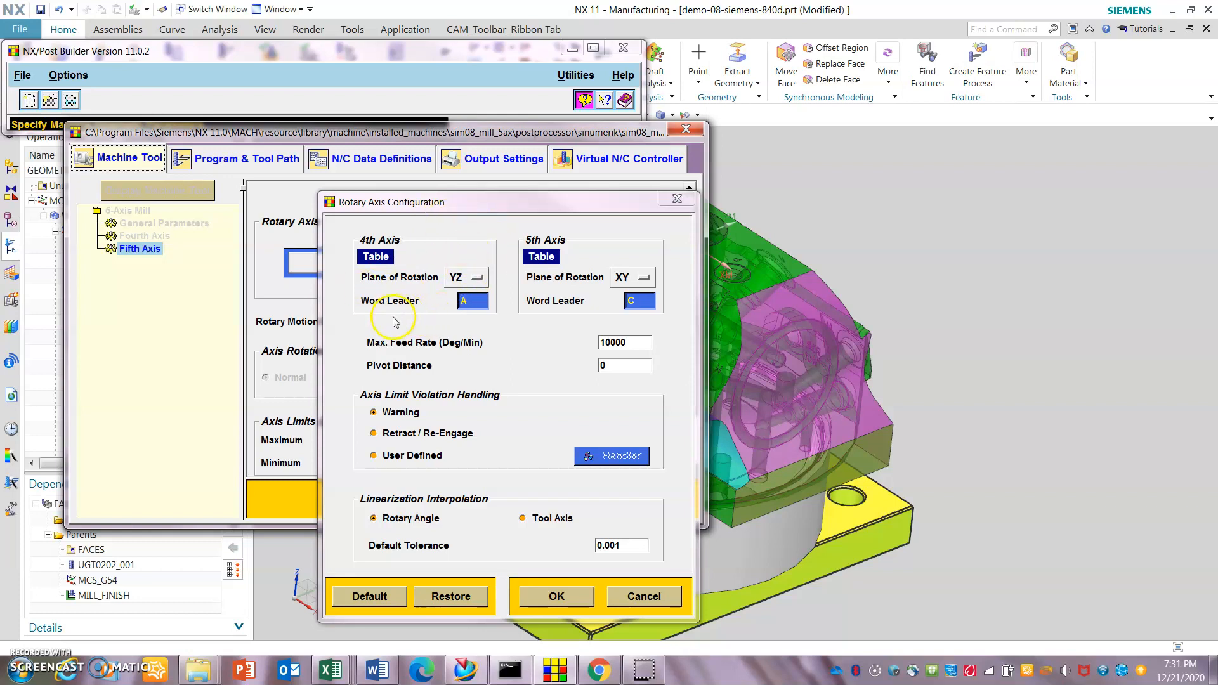
pyautogui.click(677, 198)
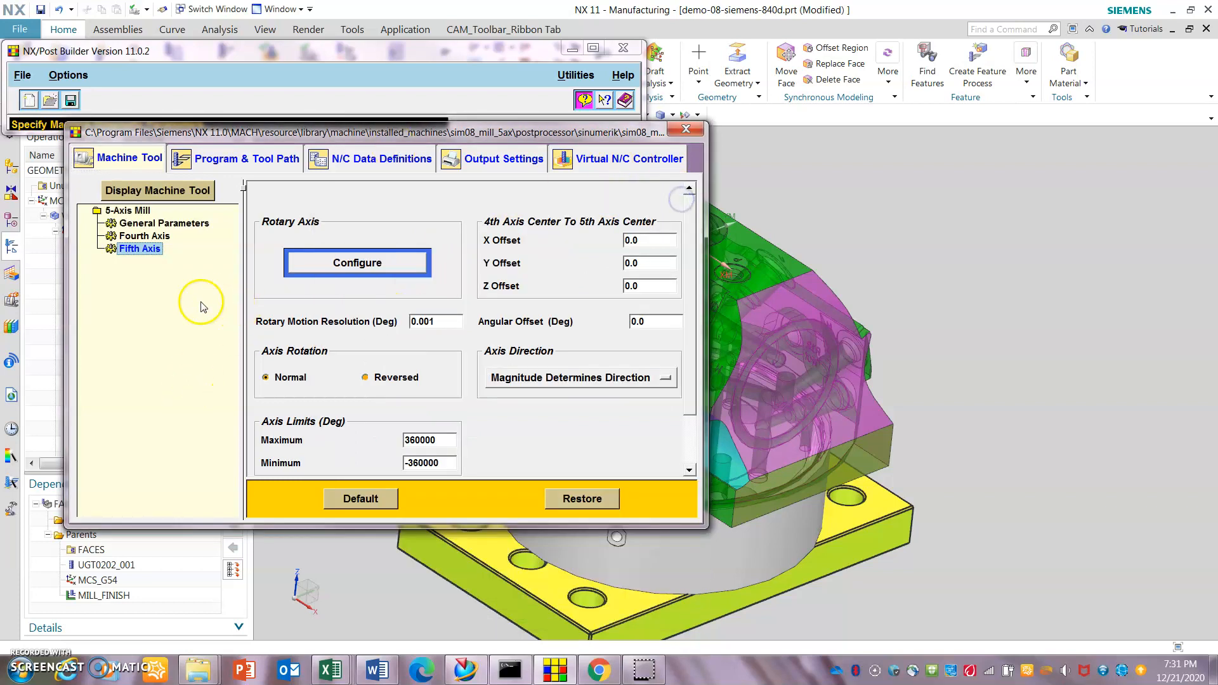
pyautogui.moveTo(256, 136); pyautogui.dragTo(255, 177)
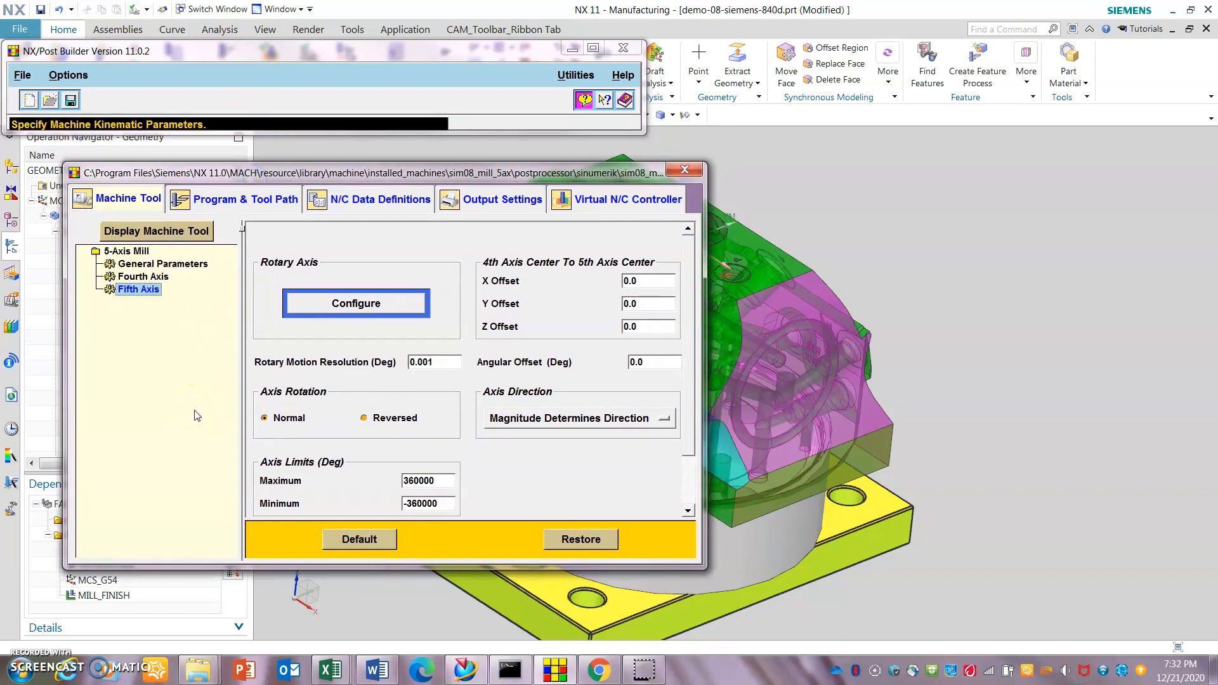
pyautogui.click(140, 329)
pyautogui.moveTo(449, 484); pyautogui.dragTo(147, 482)
pyautogui.moveTo(444, 505); pyautogui.dragTo(281, 511)
# - Set the fourth axis limits to a maximum of 115 and a minimum of -1154 degrees
pyautogui.click(144, 277)
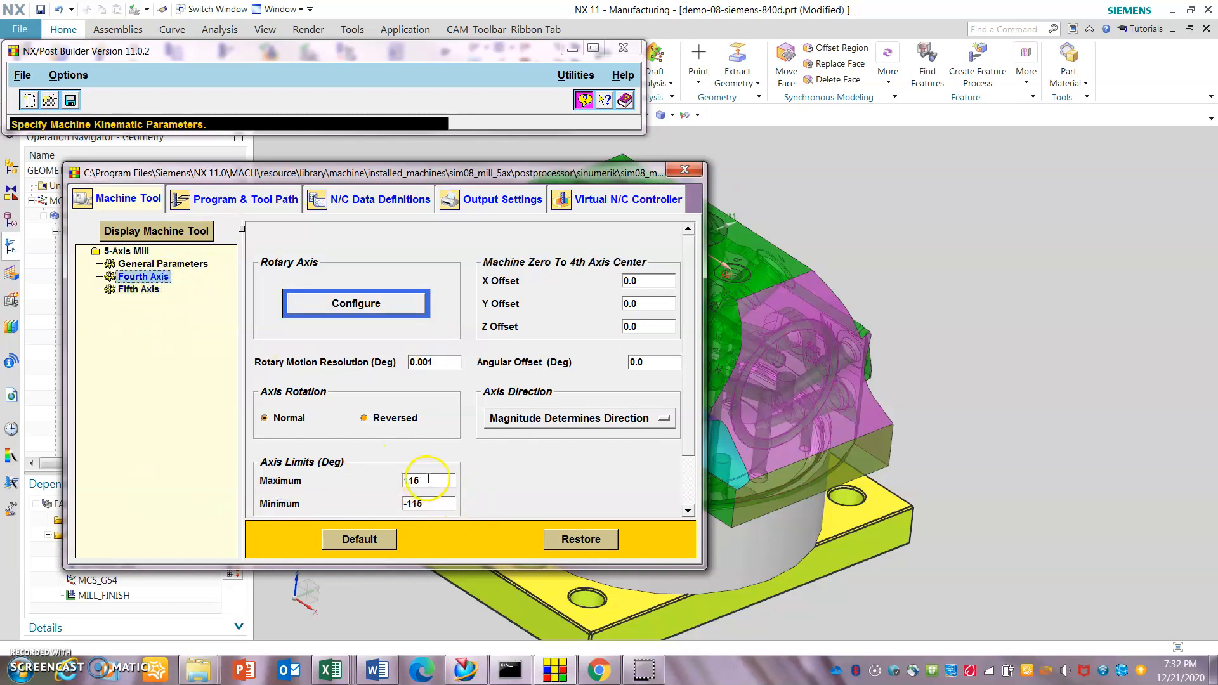
pyautogui.click(184, 498)
pyautogui.moveTo(451, 481); pyautogui.dragTo(300, 494)
pyautogui.write('15')
pyautogui.press('Tab')
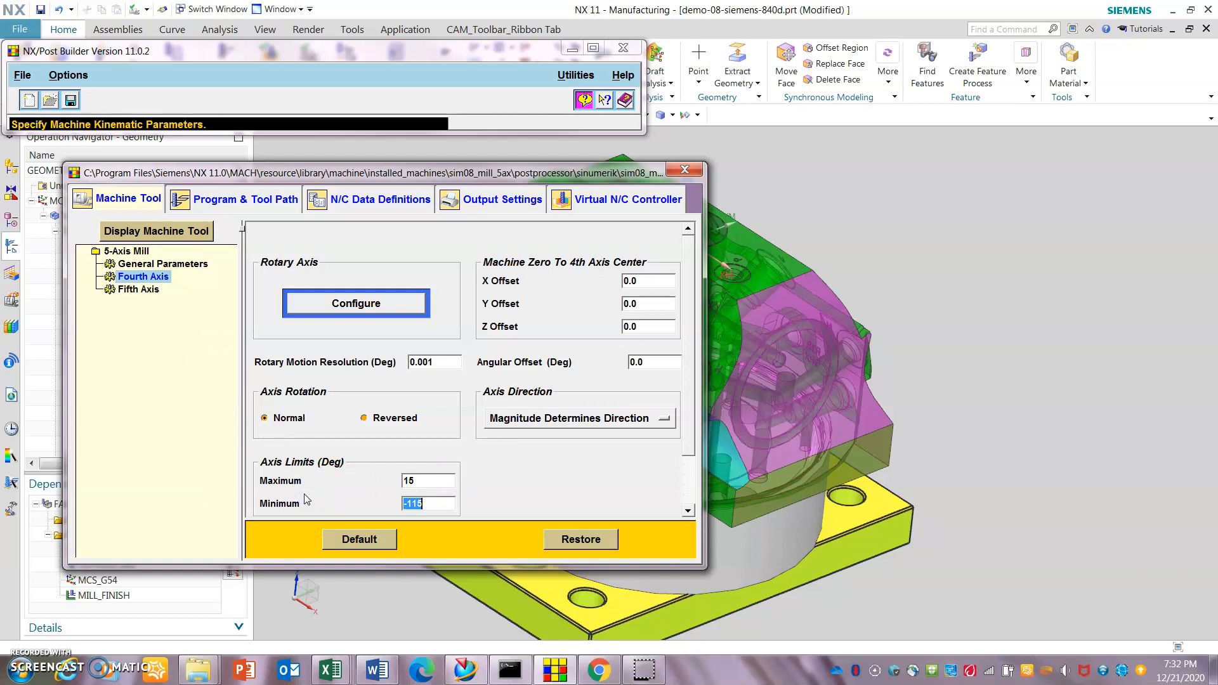
pyautogui.write('-')
pyautogui.click(430, 479)
pyautogui.click(138, 487)
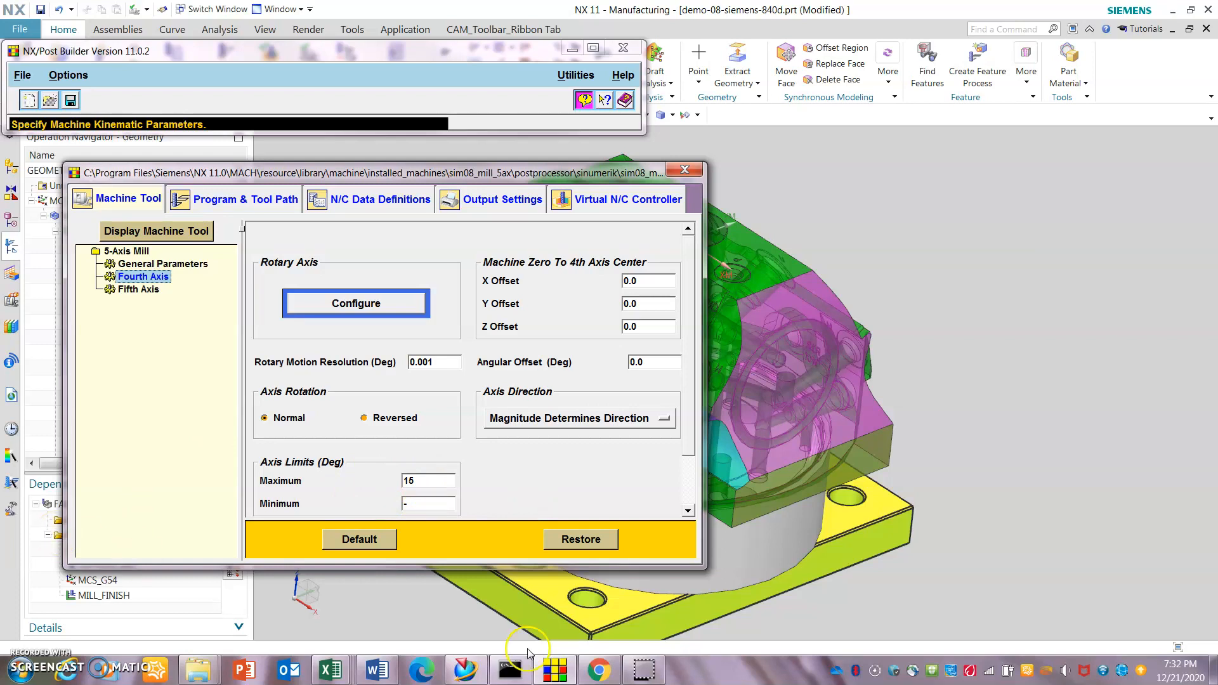
pyautogui.moveTo(437, 481); pyautogui.dragTo(292, 472)
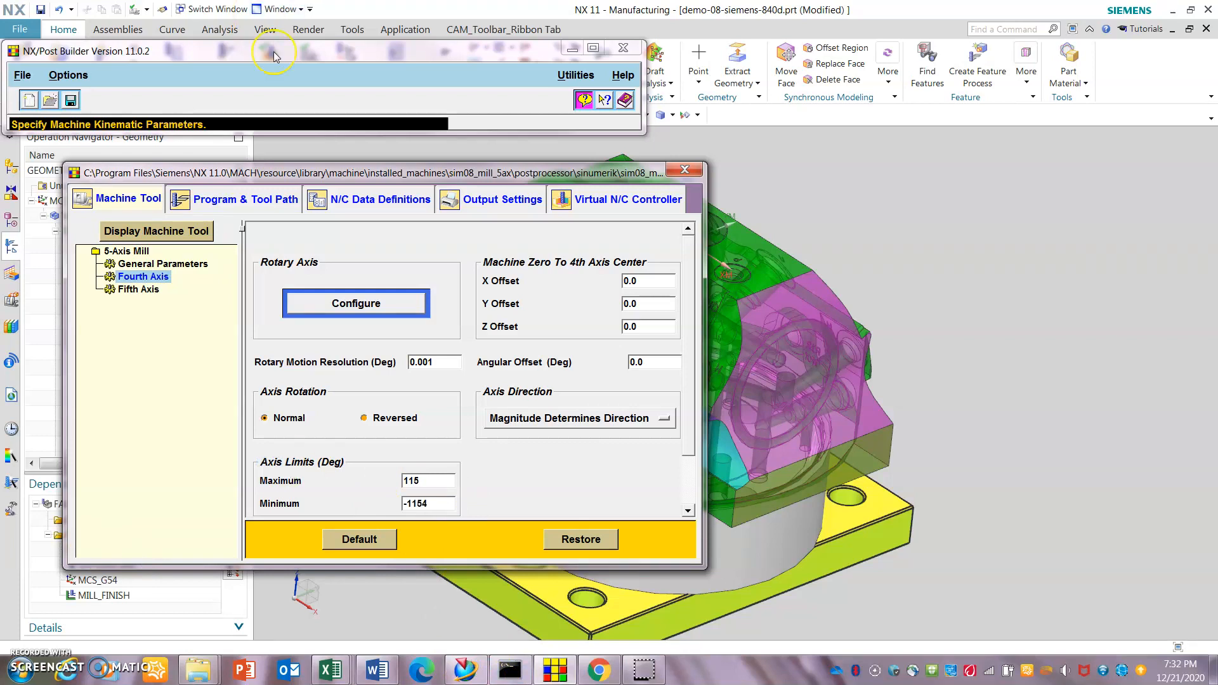
# - Open the post's program and tool path definitions at the program start sequence
pyautogui.click(273, 199)
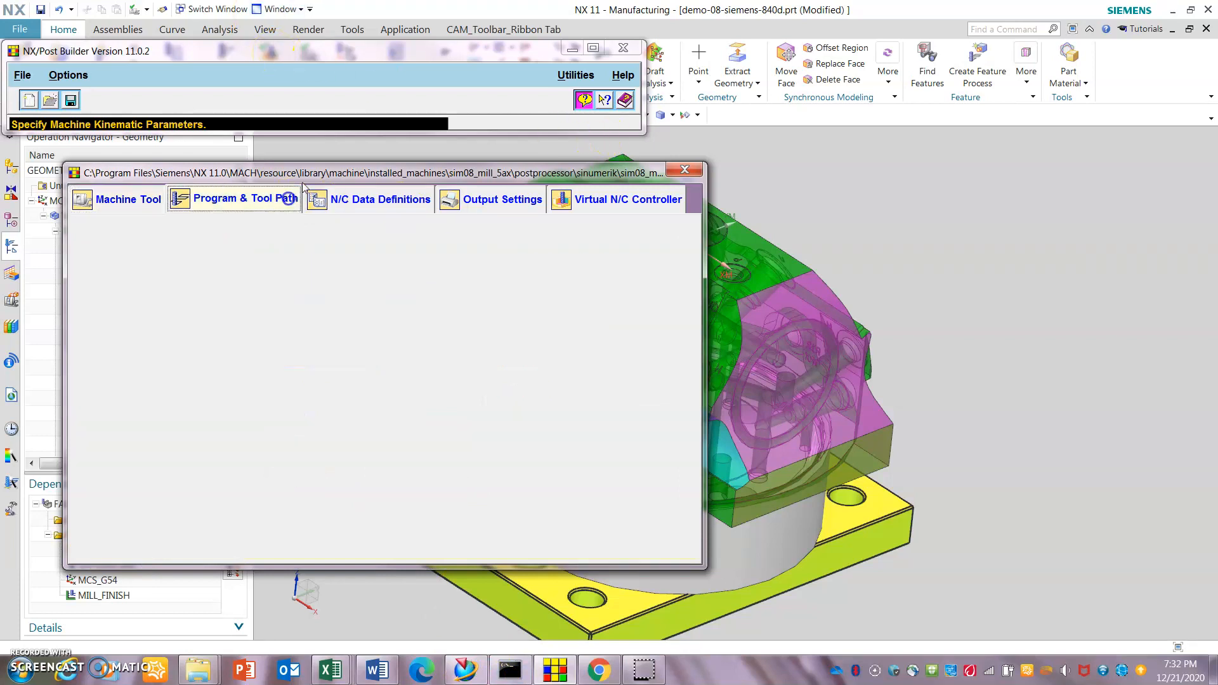
pyautogui.moveTo(304, 178); pyautogui.dragTo(394, 140)
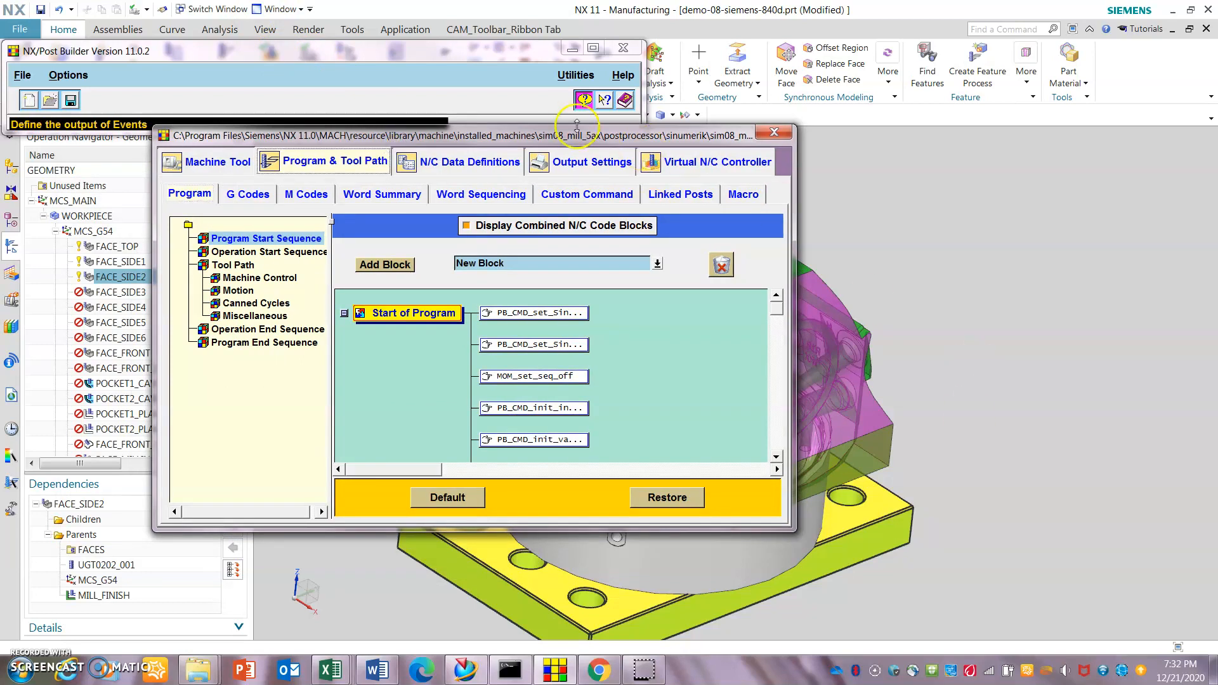
pyautogui.moveTo(565, 141); pyautogui.dragTo(378, 148)
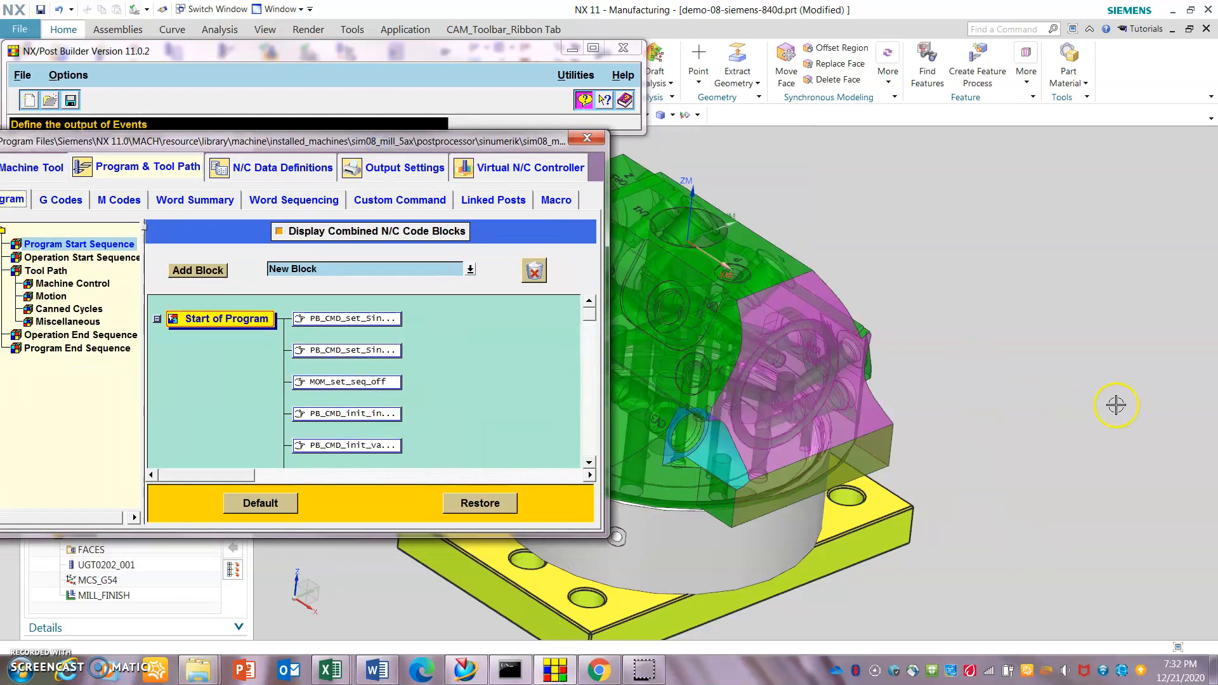
# - Switch to NX and examine the green workpiece and its fixture from the side
pyautogui.click(1111, 402)
pyautogui.scroll(-3, 1106, 404)
pyautogui.scroll(4, 946, 368)
pyautogui.scroll(-1, 554, 345)
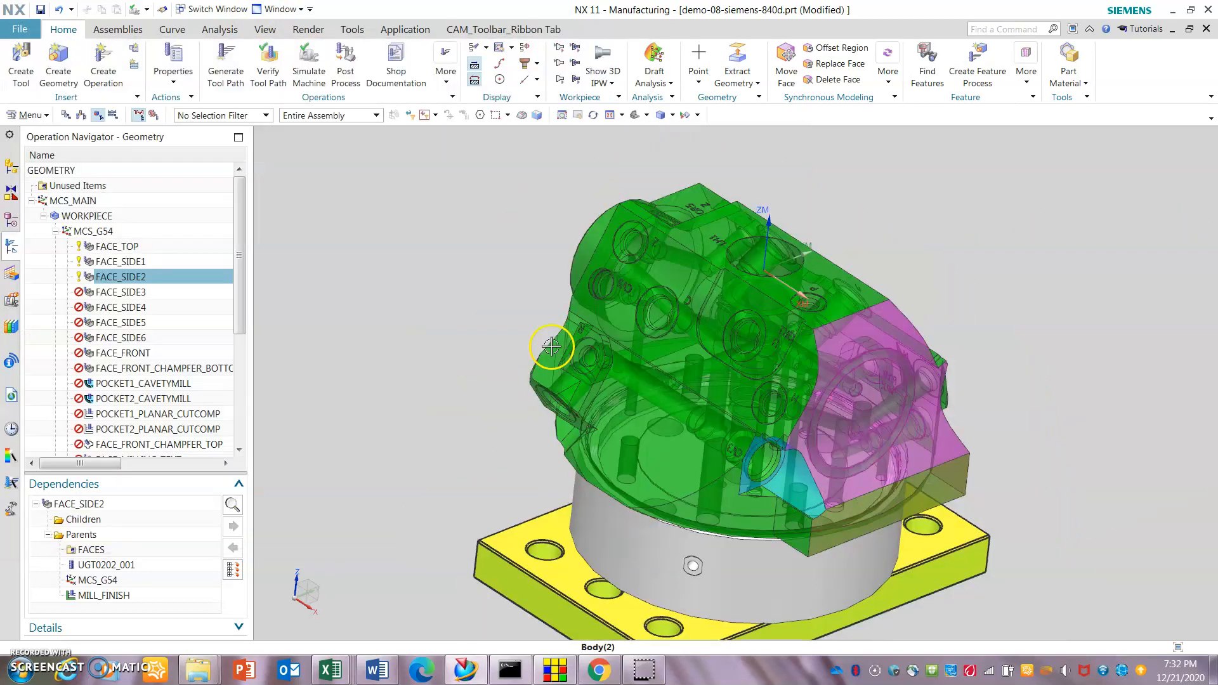
pyautogui.moveTo(442, 235); pyautogui.dragTo(1154, 285, button='middle')
pyautogui.moveTo(418, 173); pyautogui.dragTo(367, 225, button='middle')
pyautogui.moveTo(422, 223); pyautogui.dragTo(461, 207, button='middle')
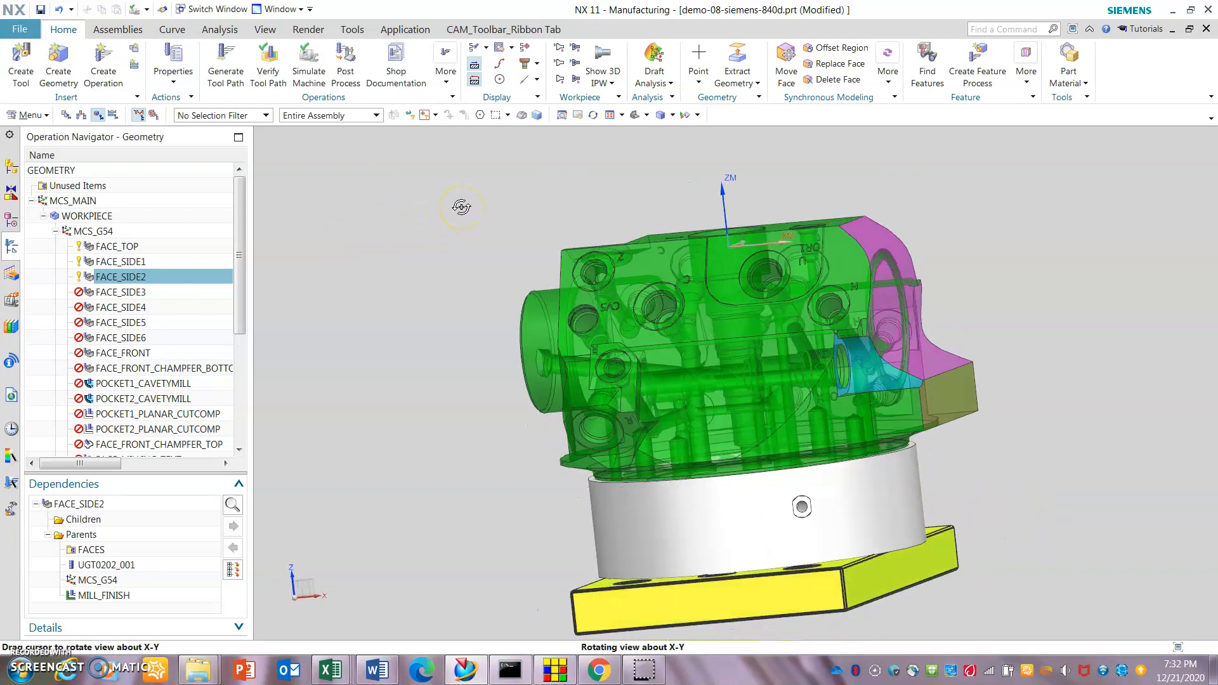
pyautogui.scroll(1, 996, 210)
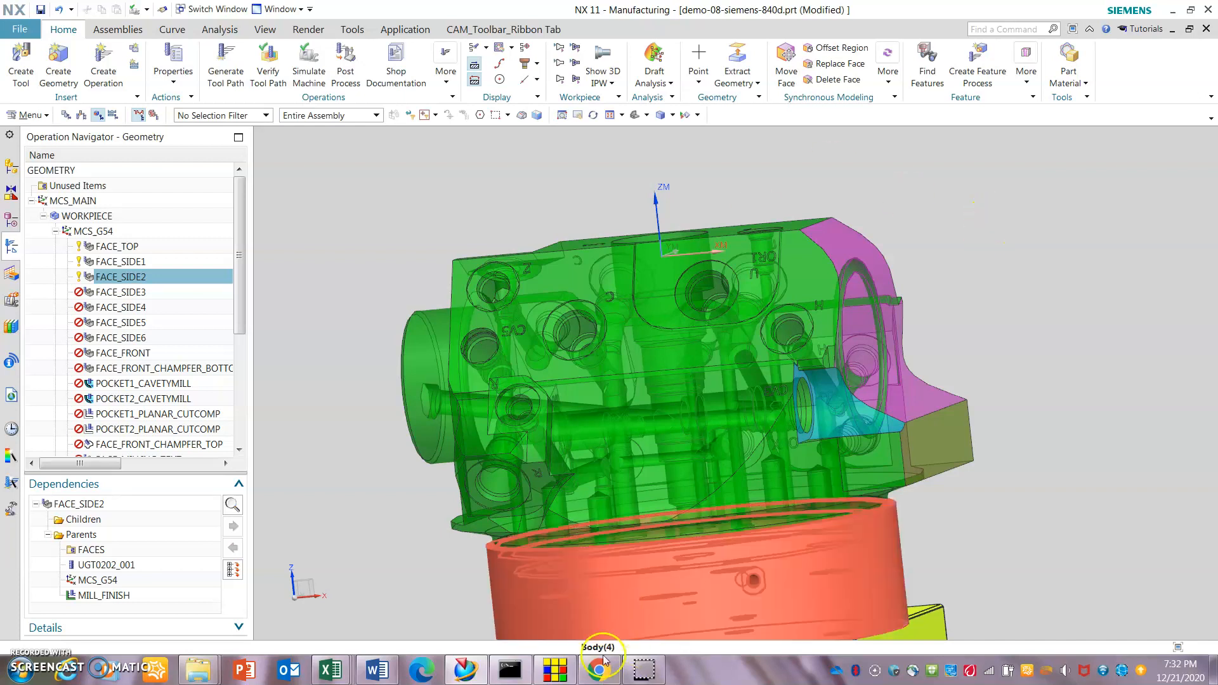
# - Return to Post Builder and review the machine control events and the operation start sequence
pyautogui.click(555, 670)
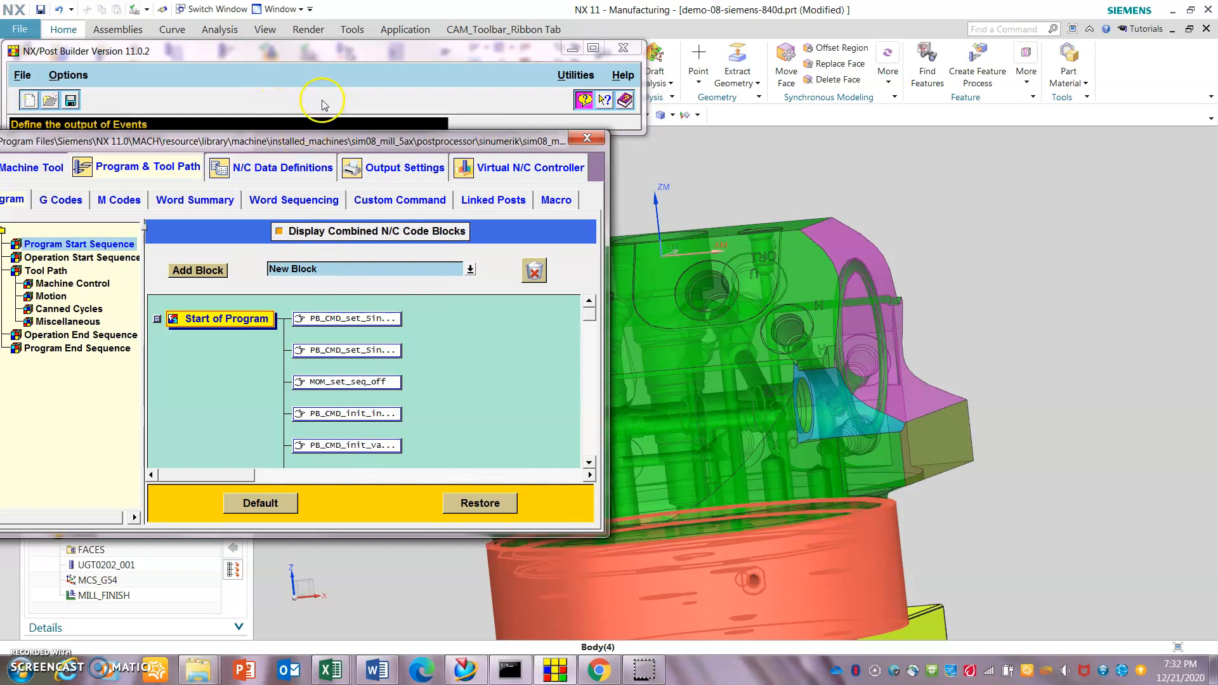
pyautogui.moveTo(309, 144); pyautogui.dragTo(348, 128)
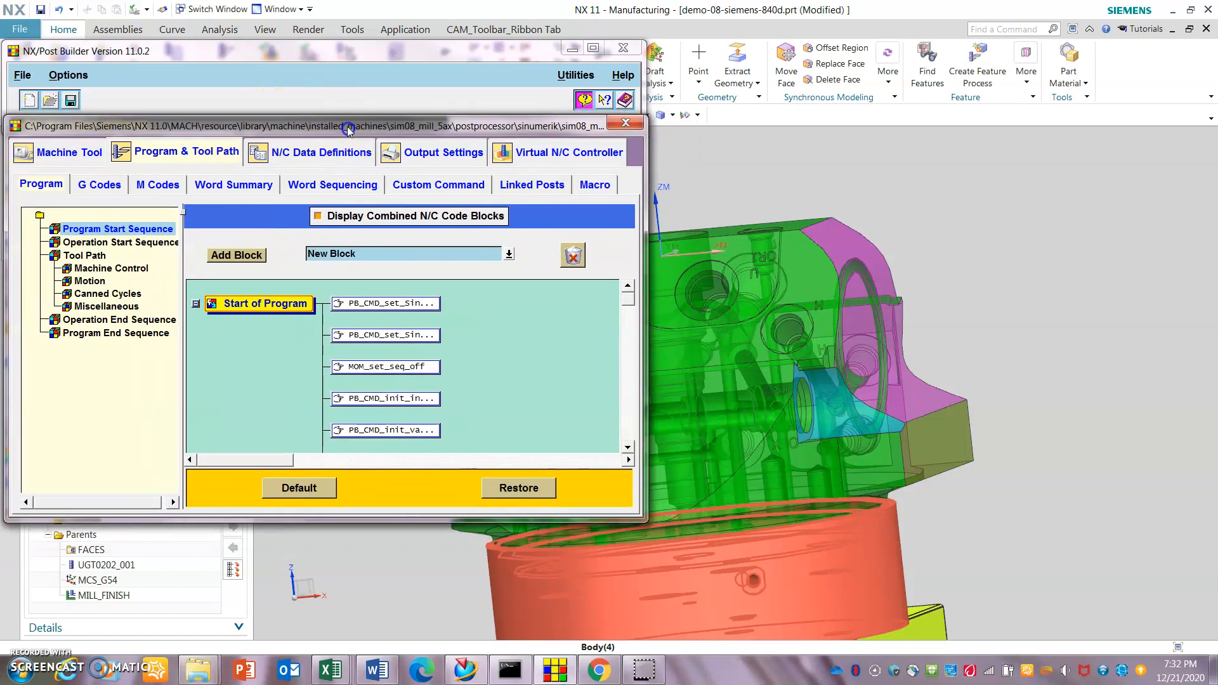
pyautogui.click(200, 148)
pyautogui.click(111, 267)
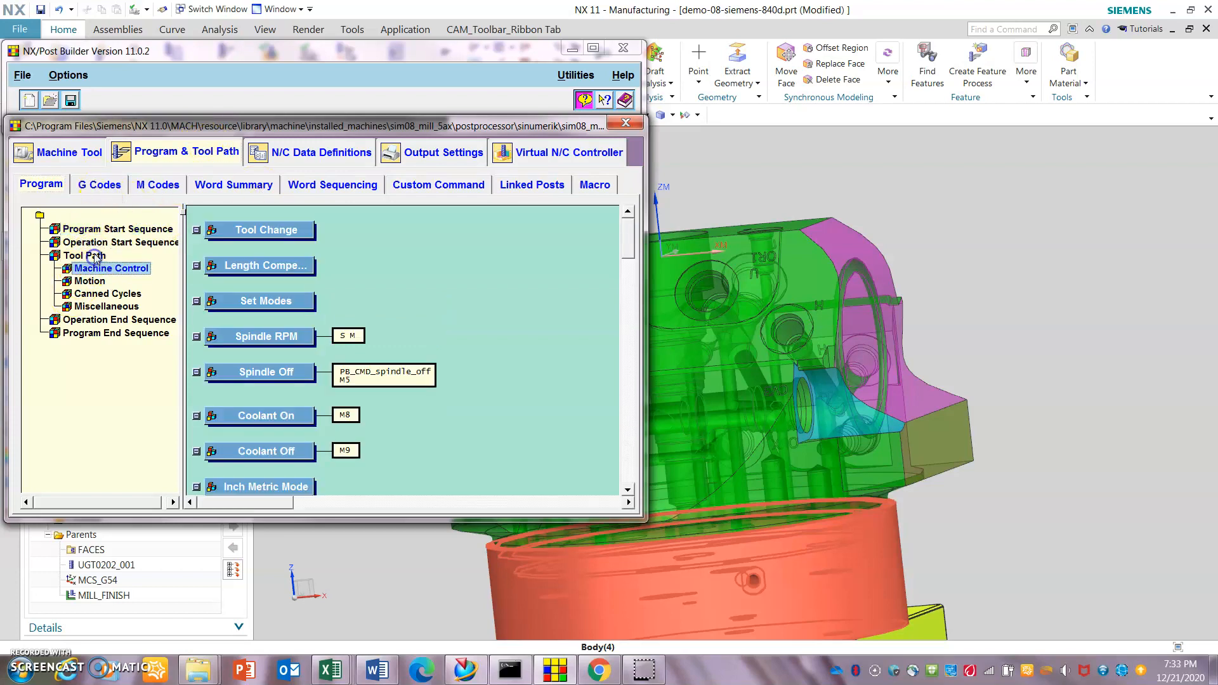
pyautogui.click(119, 242)
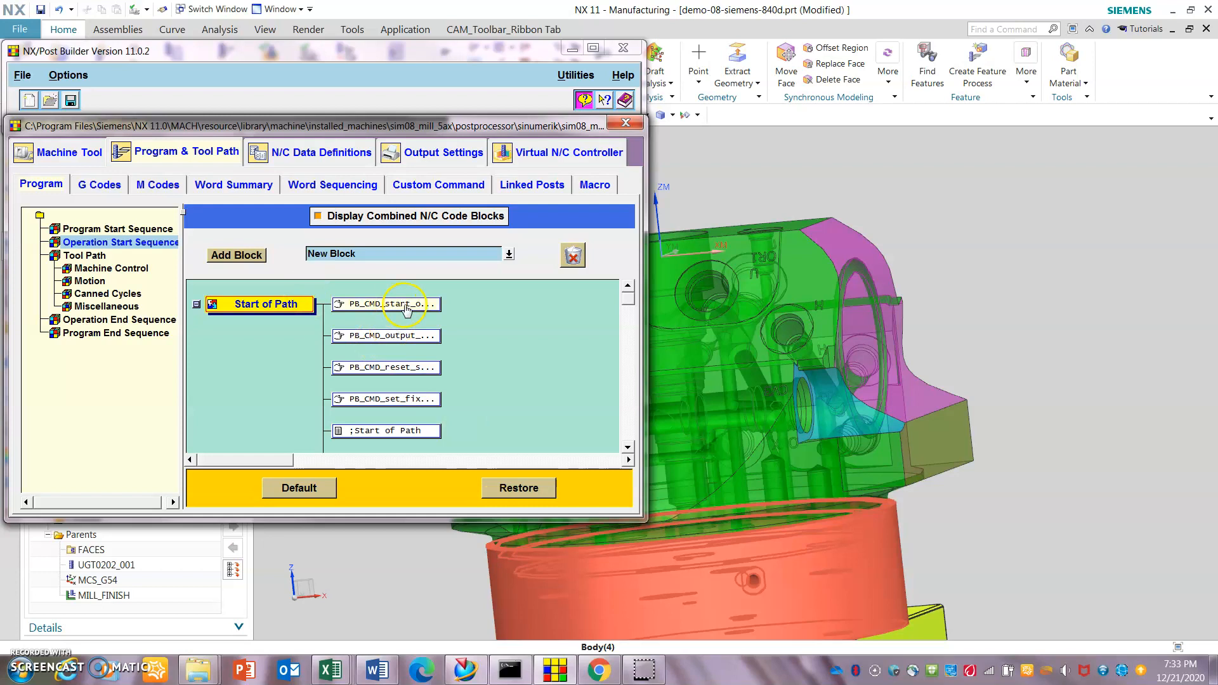
# - Examine the code of the PB_CMD_output_start_program custom command under Start of Path and close it
pyautogui.doubleClick(408, 335)
pyautogui.scroll(-6, 485, 361)
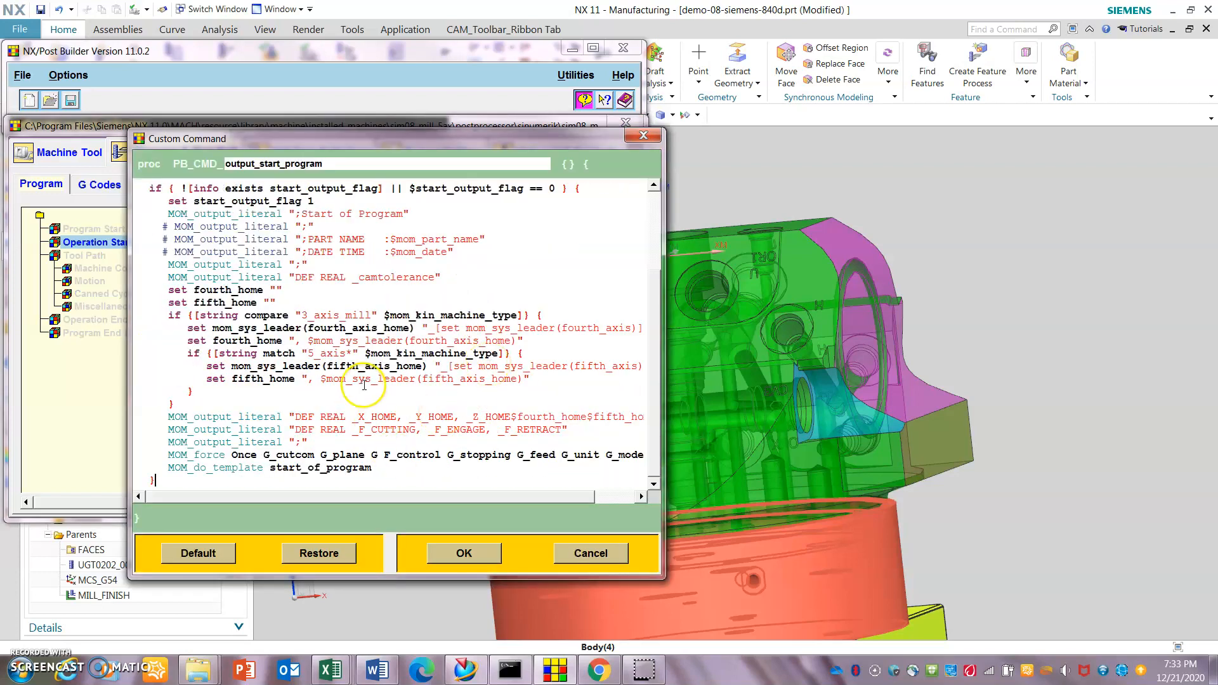
pyautogui.scroll(3, 390, 419)
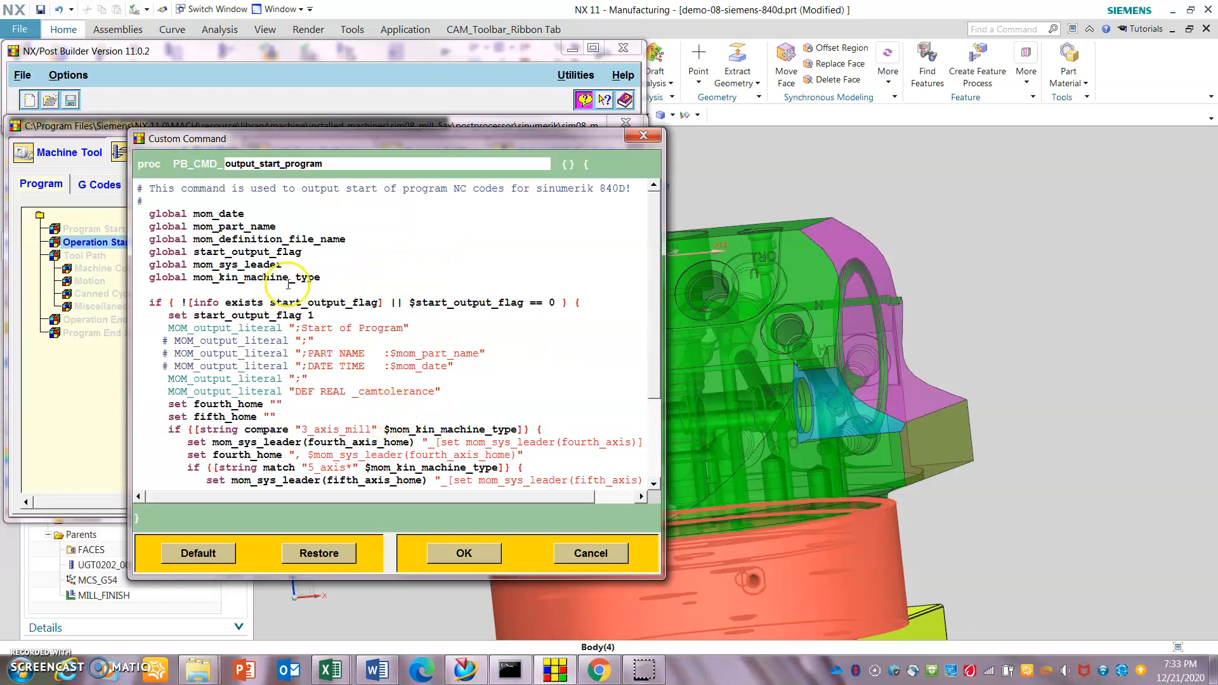
pyautogui.moveTo(336, 279); pyautogui.dragTo(308, 221)
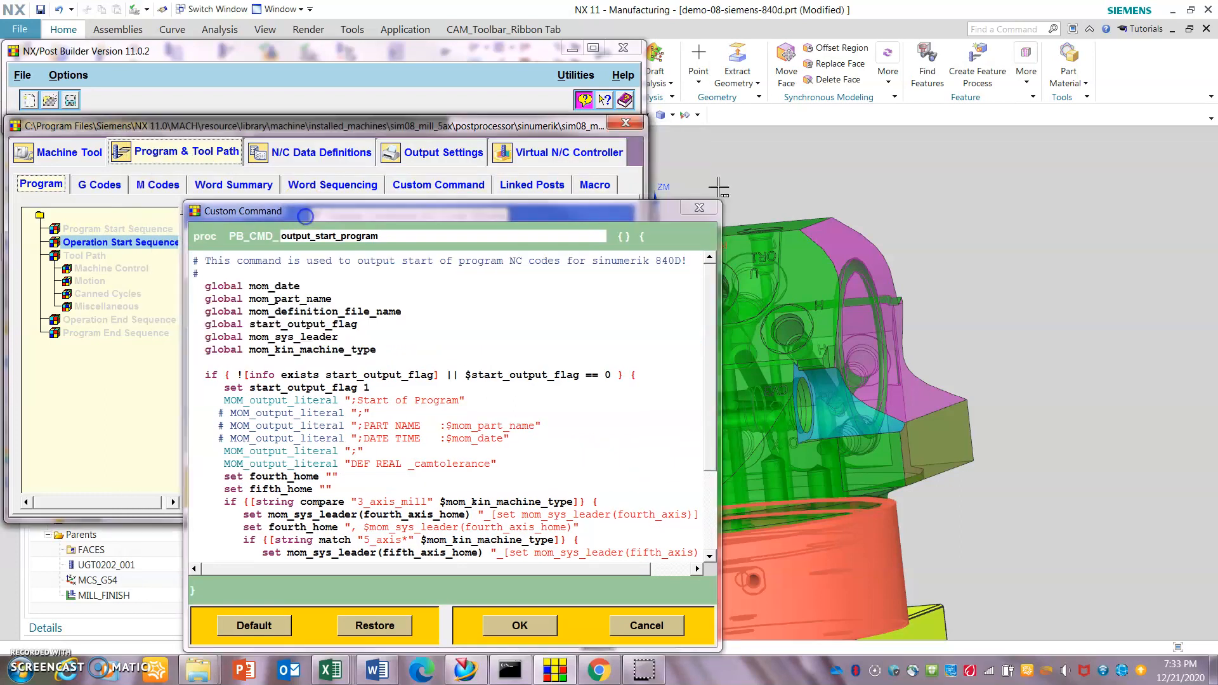
pyautogui.click(698, 213)
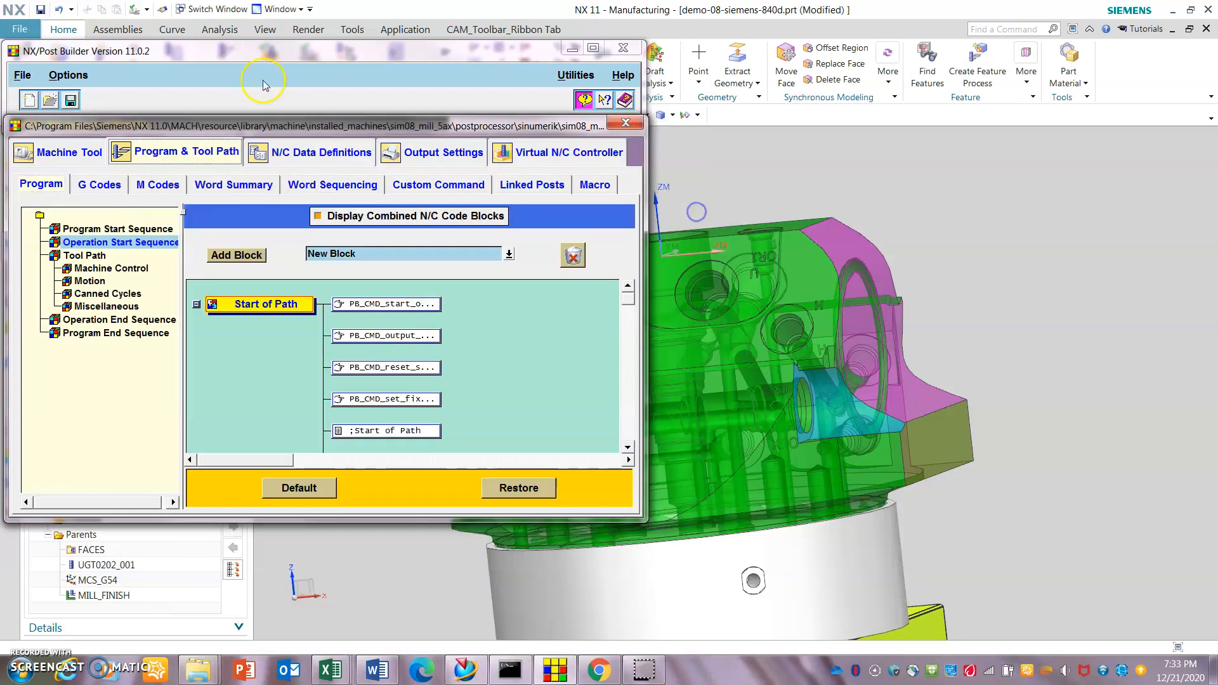
# - Examine the code of the PB_CMD_start_of_extcall_operation custom command under Start of Path and close it
pyautogui.doubleClick(426, 306)
pyautogui.scroll(-5, 508, 318)
pyautogui.scroll(5, 506, 308)
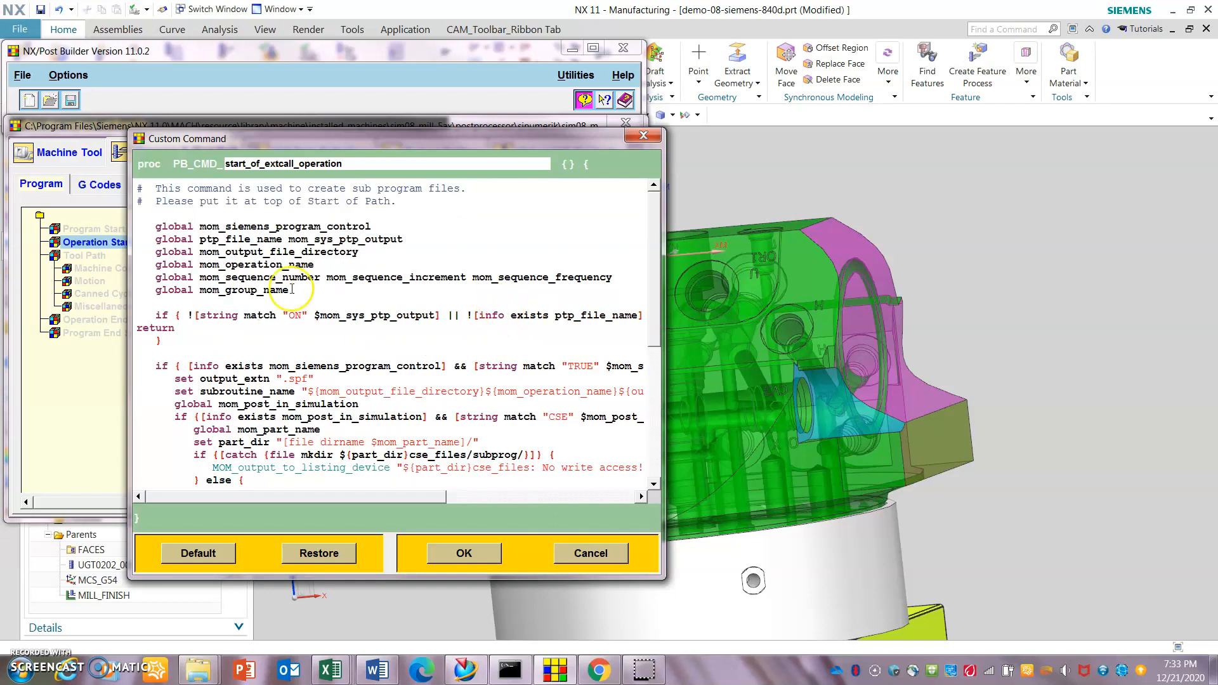
pyautogui.scroll(-6, 412, 368)
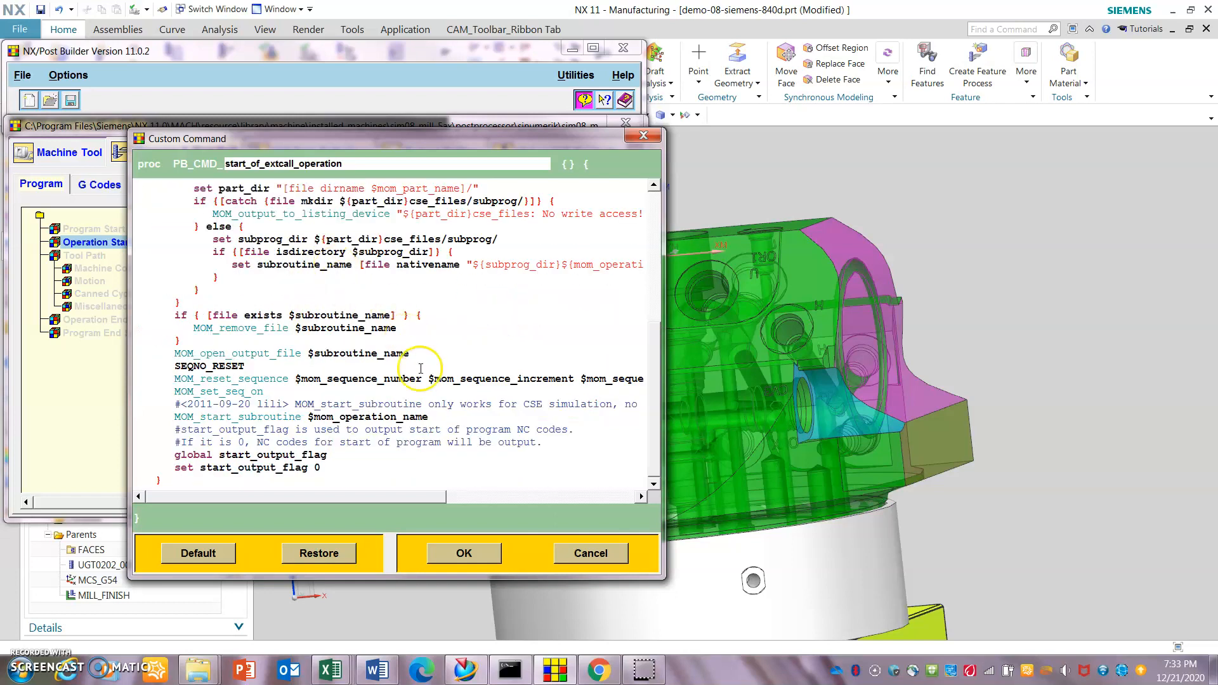
pyautogui.scroll(6, 416, 515)
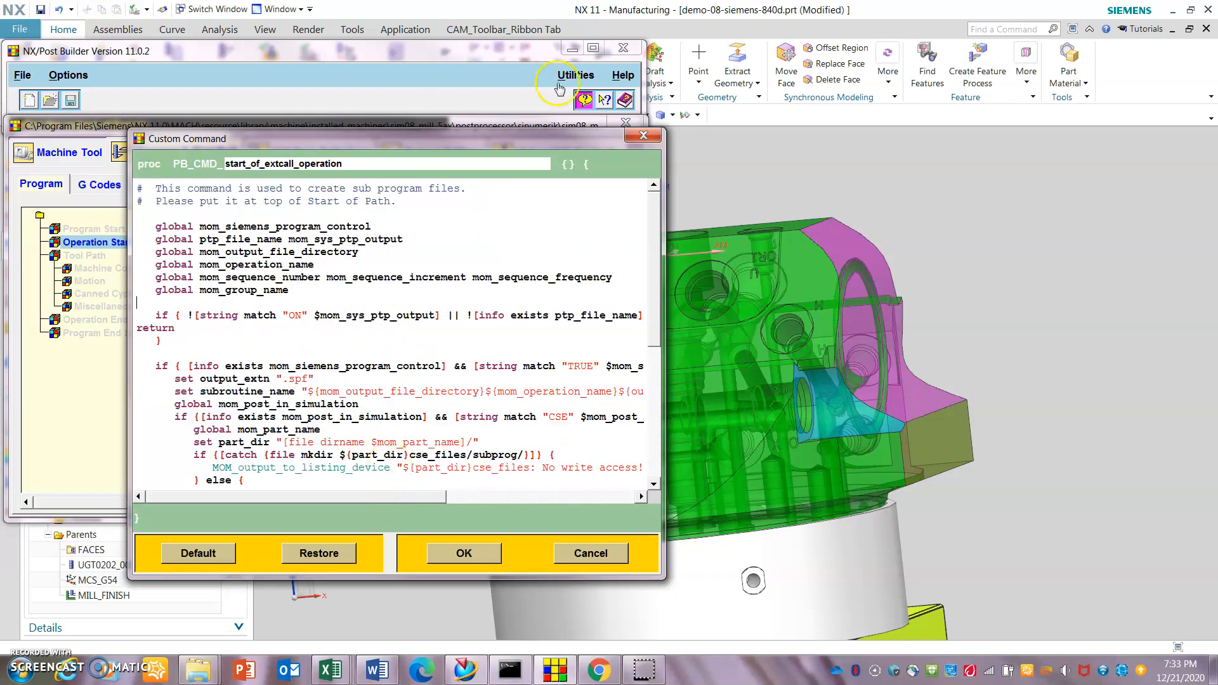
pyautogui.click(643, 134)
pyautogui.click(392, 393)
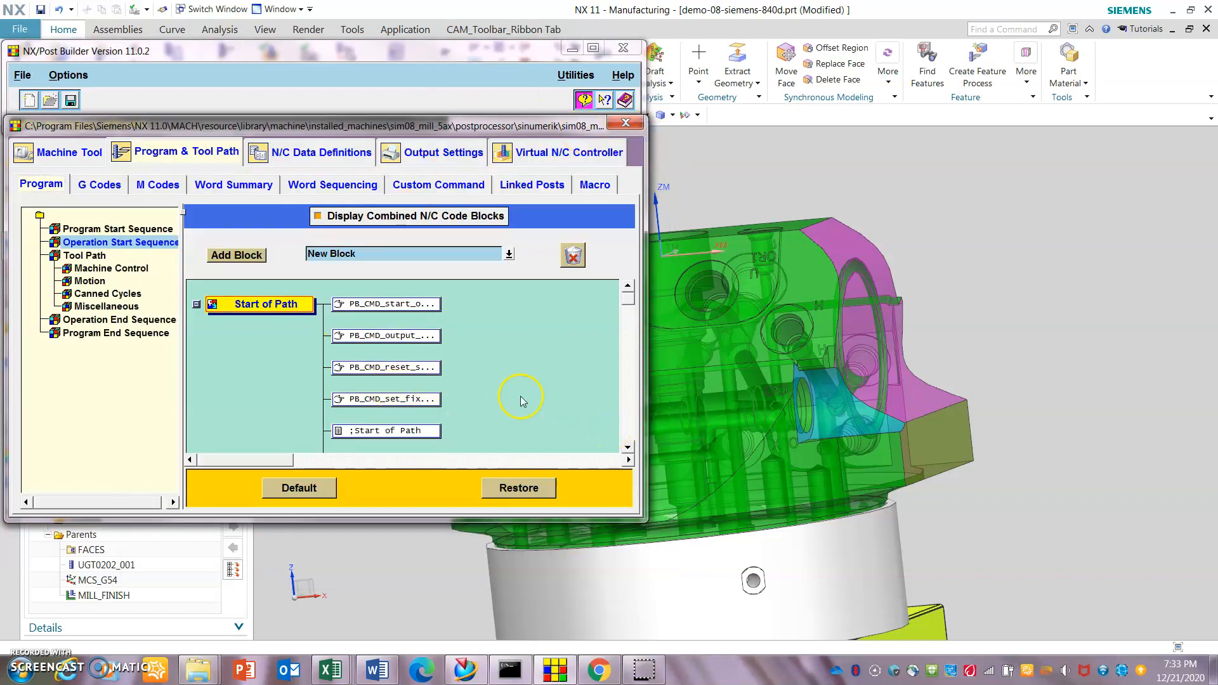
# - Look through the remaining commands and blocks of the Start of Path event
pyautogui.scroll(-5, 521, 400)
pyautogui.scroll(-2, 484, 401)
pyautogui.scroll(6, 477, 398)
pyautogui.moveTo(407, 336); pyautogui.dragTo(472, 338)
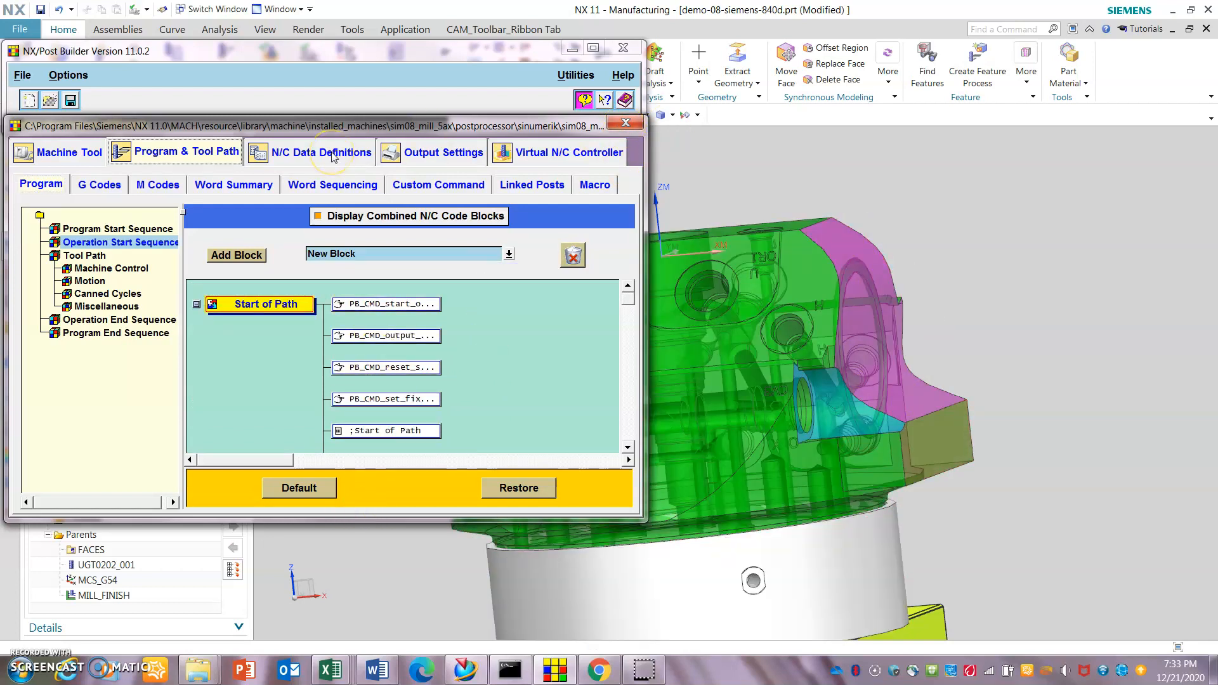
# - Close the sim08 postprocessor without saving its changes
pyautogui.moveTo(84, 123); pyautogui.dragTo(117, 128)
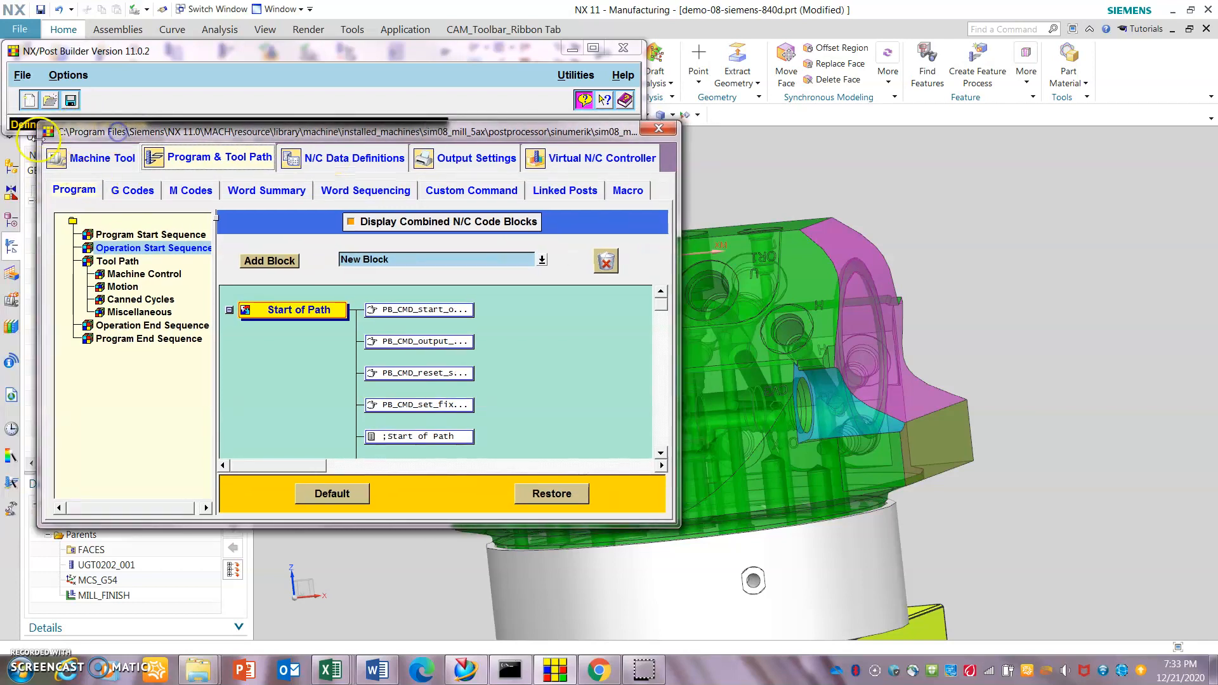
pyautogui.click(23, 75)
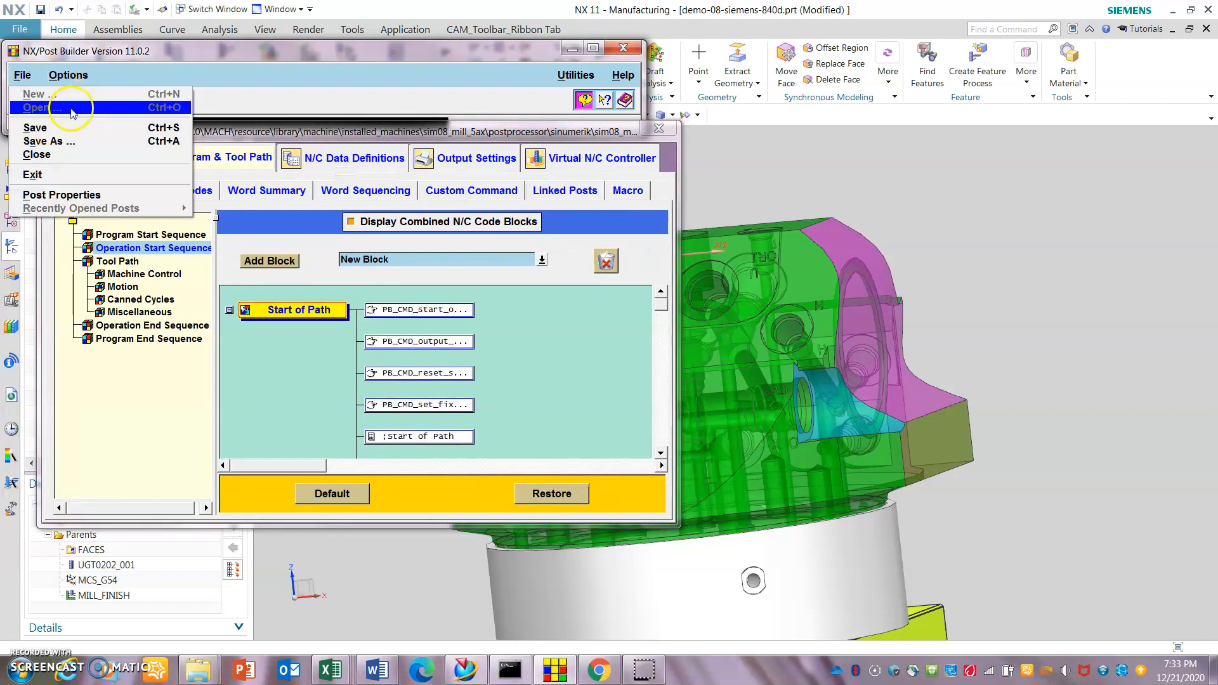
pyautogui.click(659, 129)
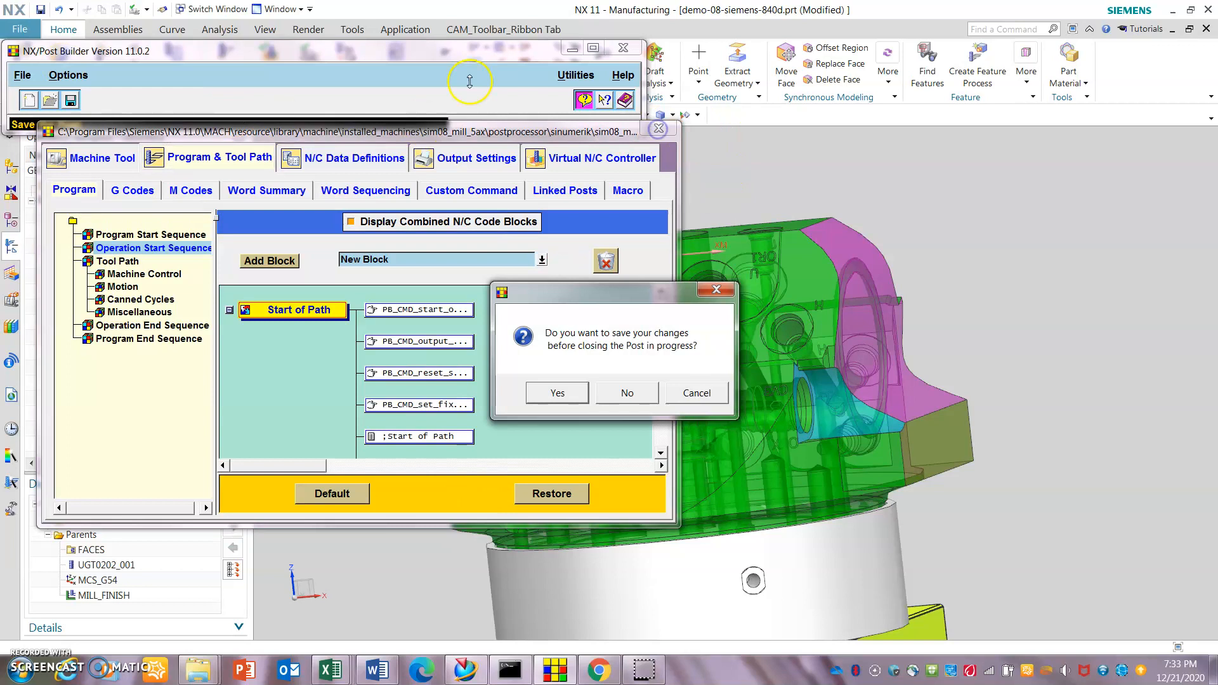
pyautogui.click(648, 396)
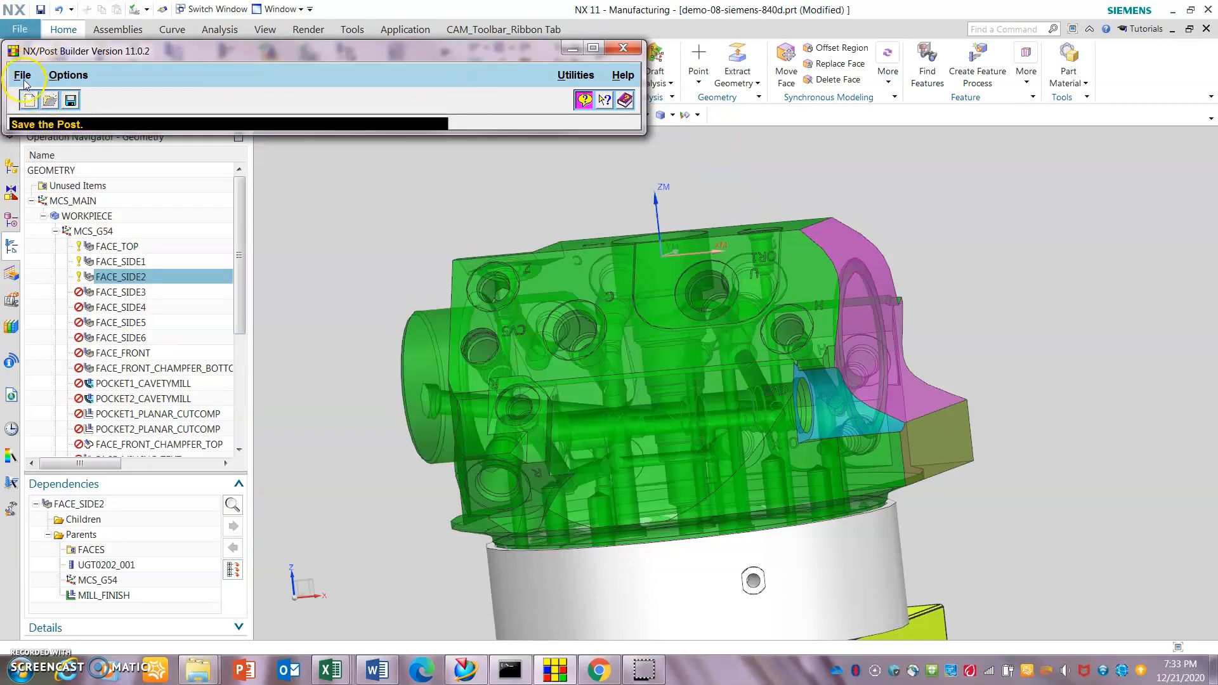
# - Start a new post in inches with the UDE Editor enabled and a 5-Axis with Dual Rotary Tables mill
pyautogui.click(23, 76)
pyautogui.click(35, 94)
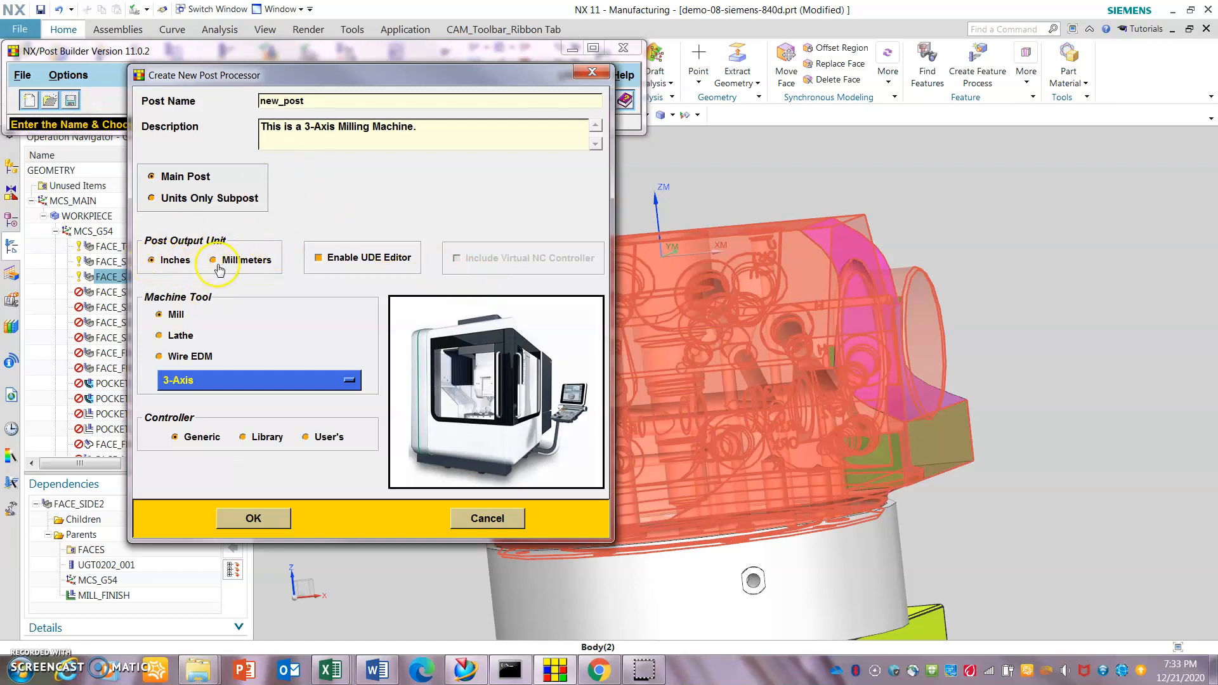
pyautogui.click(322, 263)
pyautogui.click(293, 386)
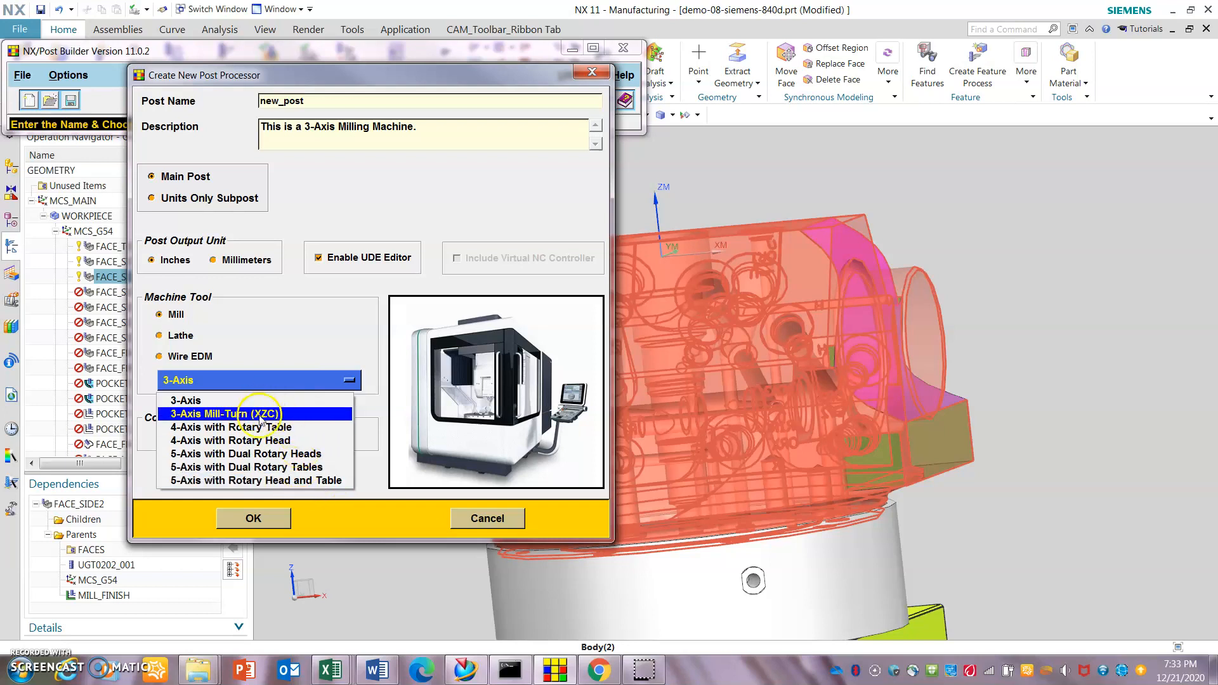
pyautogui.click(286, 470)
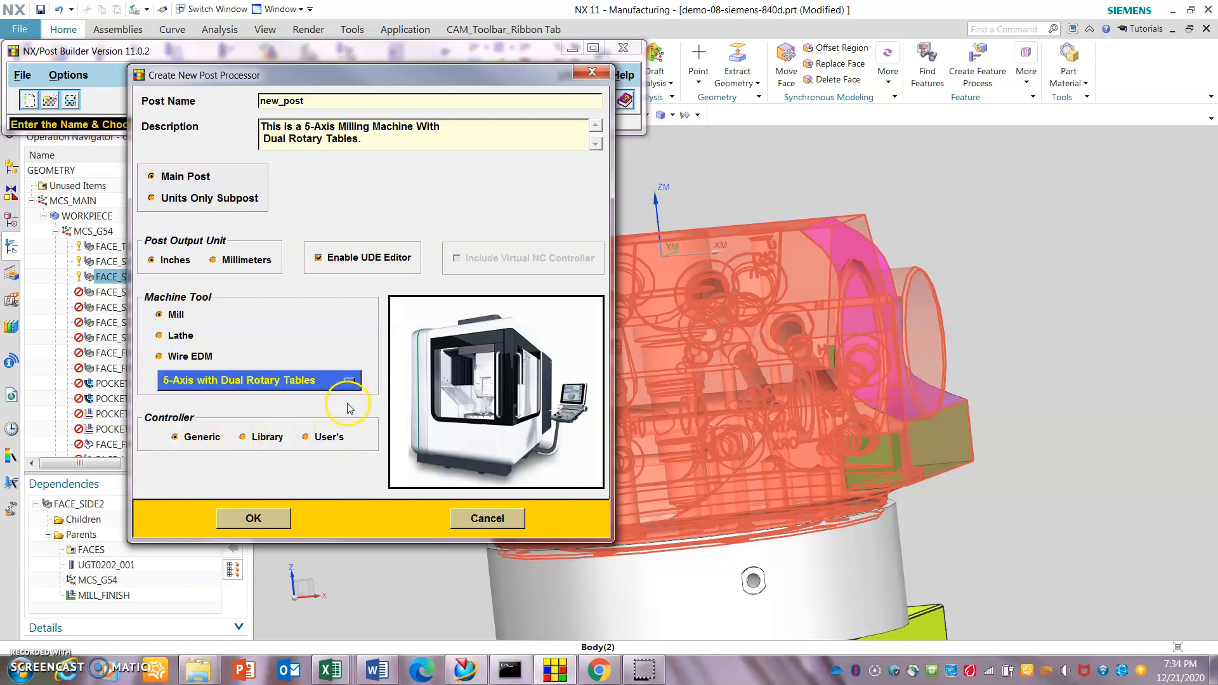
# - Choose the Fanuc_30i_advanced library controller and create the new post
pyautogui.click(253, 447)
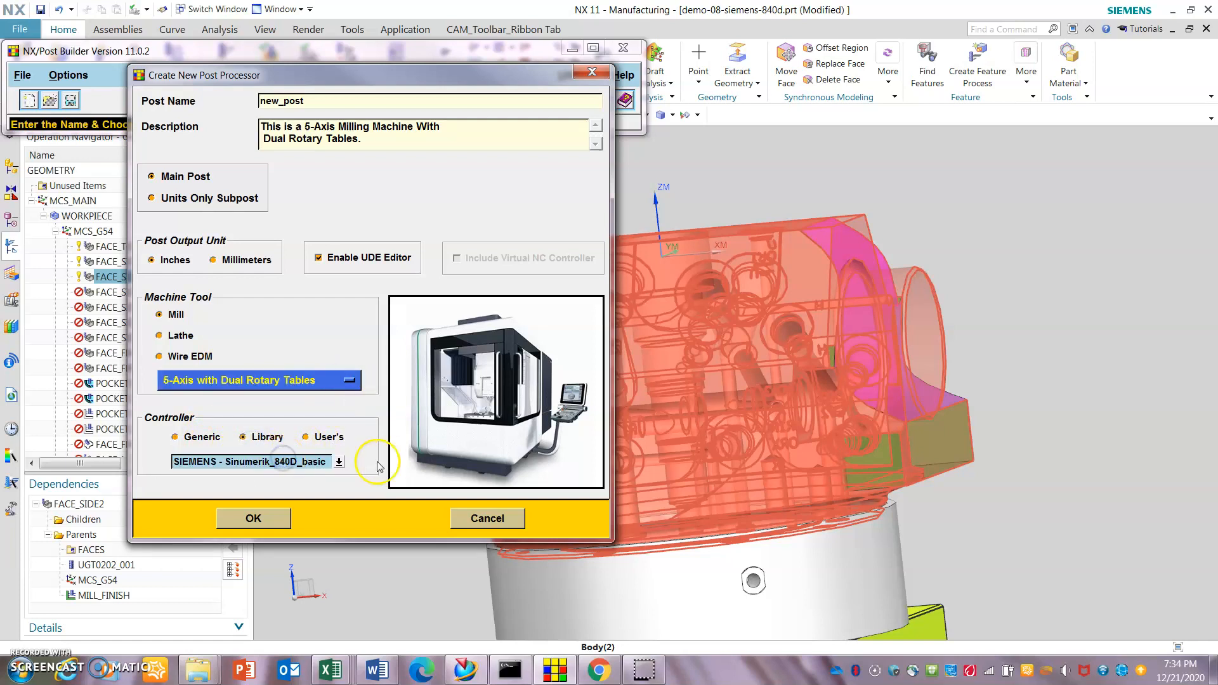
pyautogui.click(338, 465)
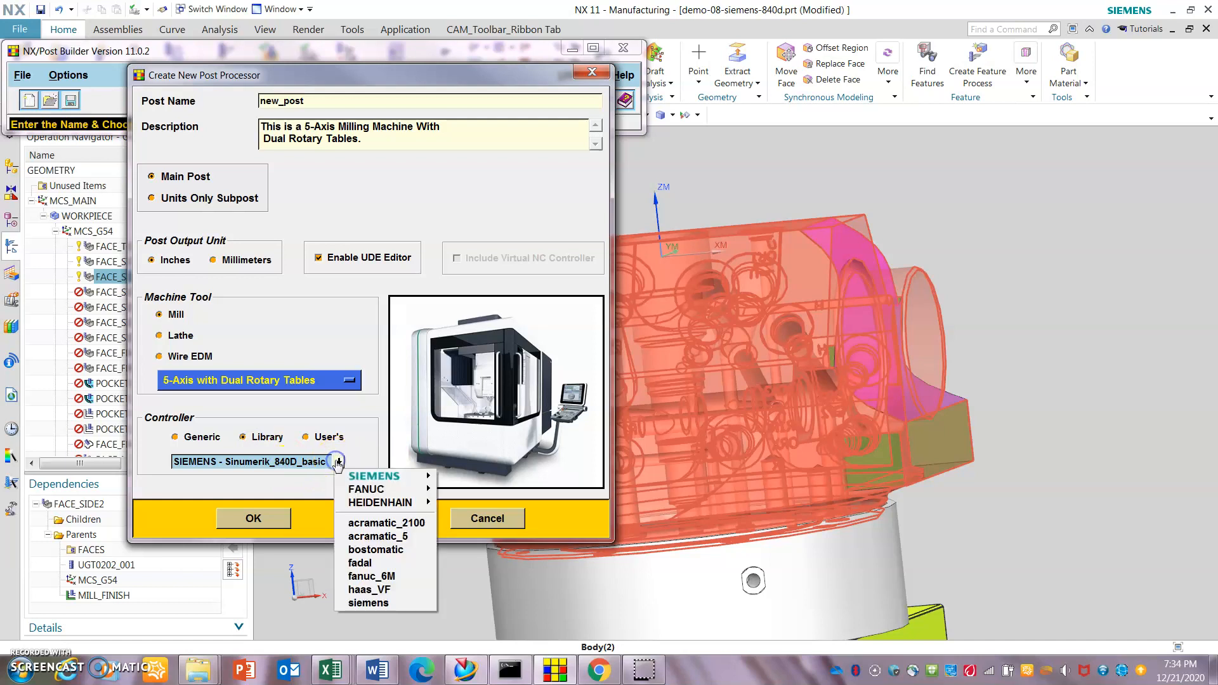
pyautogui.moveTo(401, 494)
pyautogui.click(557, 506)
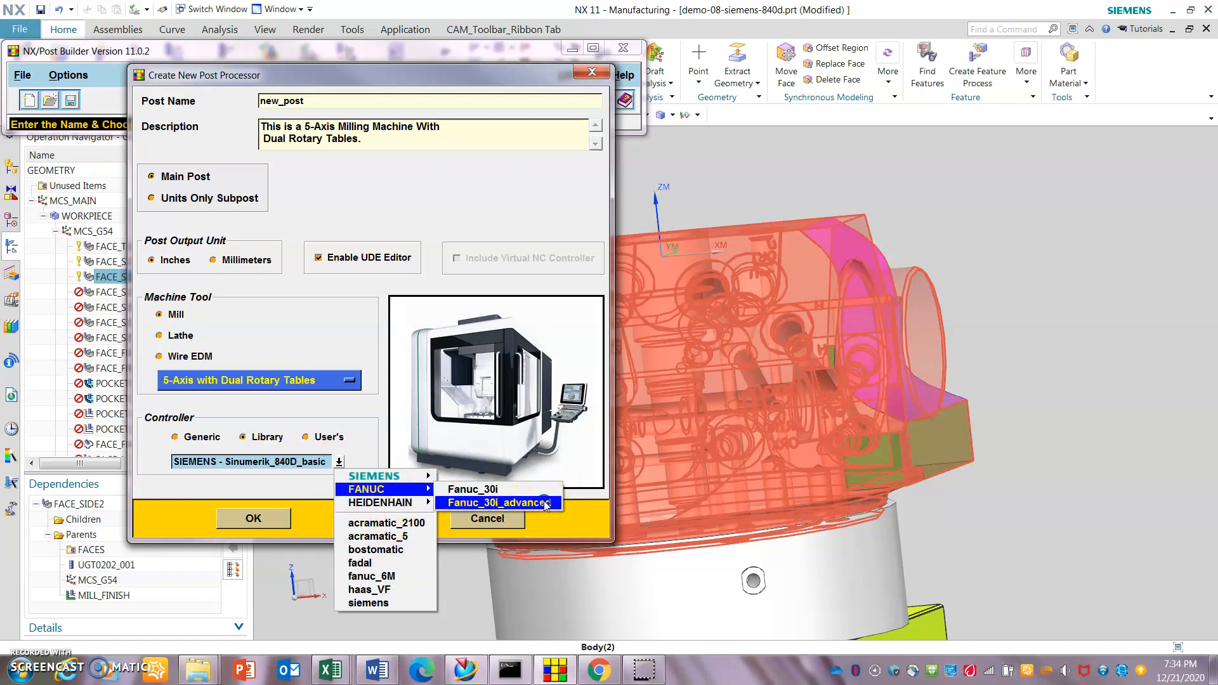
pyautogui.click(253, 519)
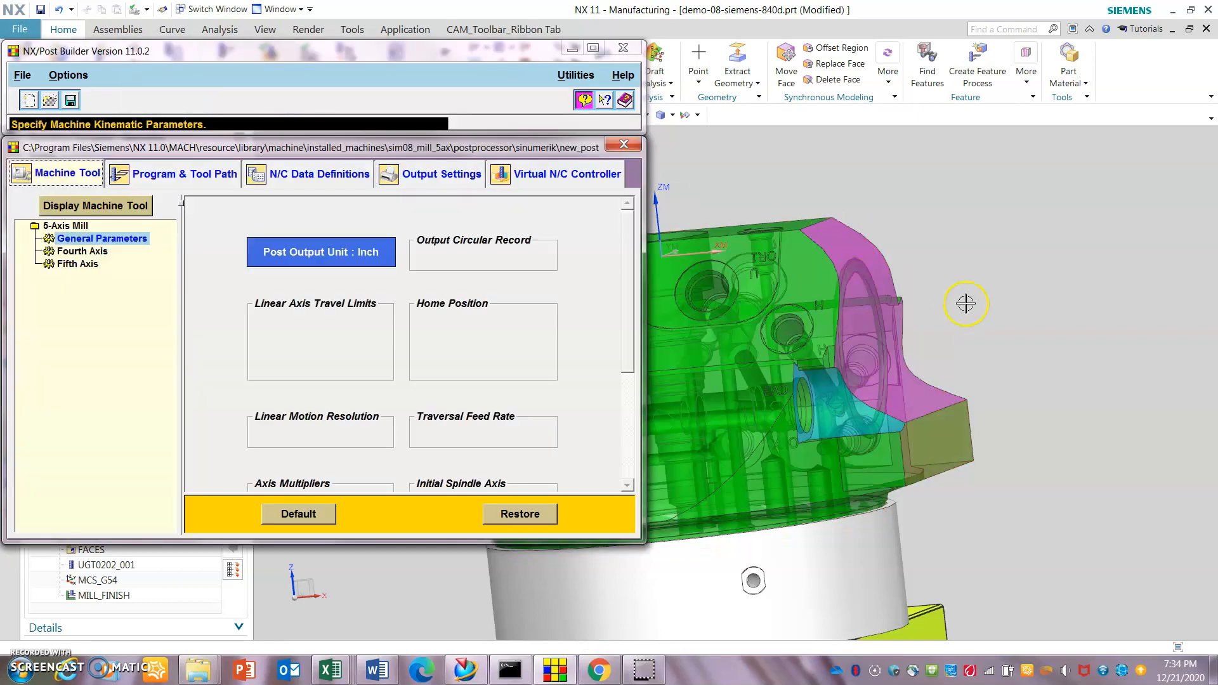
# - Open the new post's program and tool path definitions and review its program start sequence
pyautogui.moveTo(390, 147); pyautogui.dragTo(403, 151)
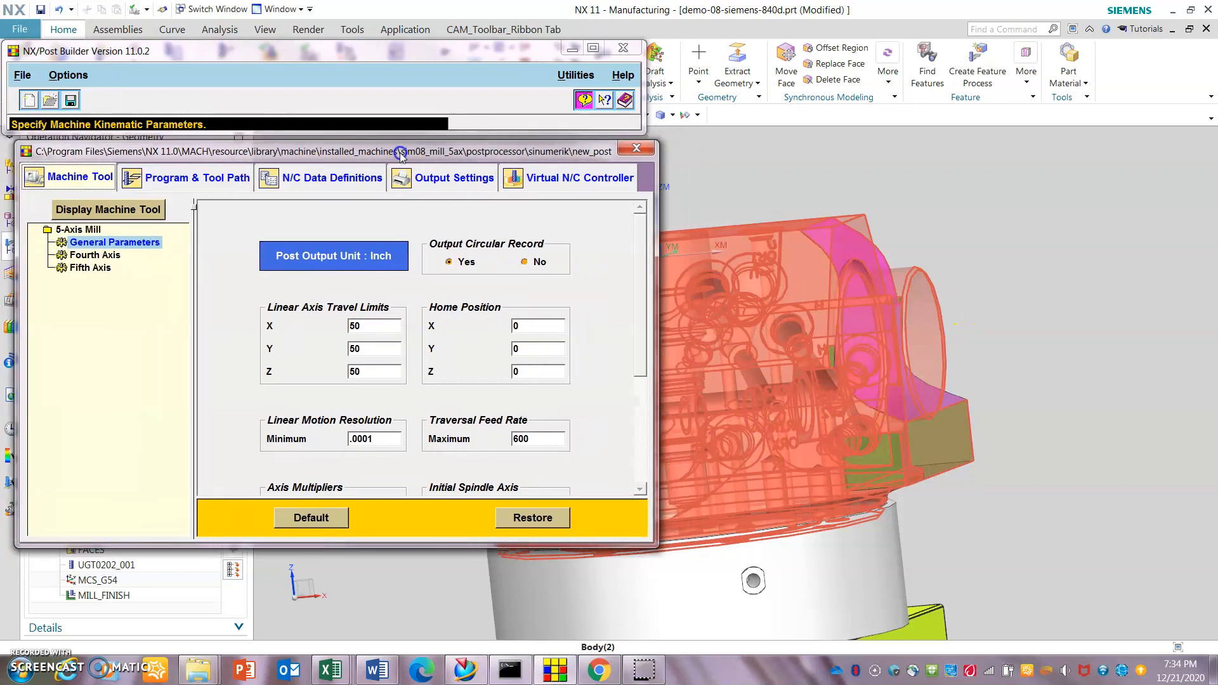
pyautogui.click(190, 178)
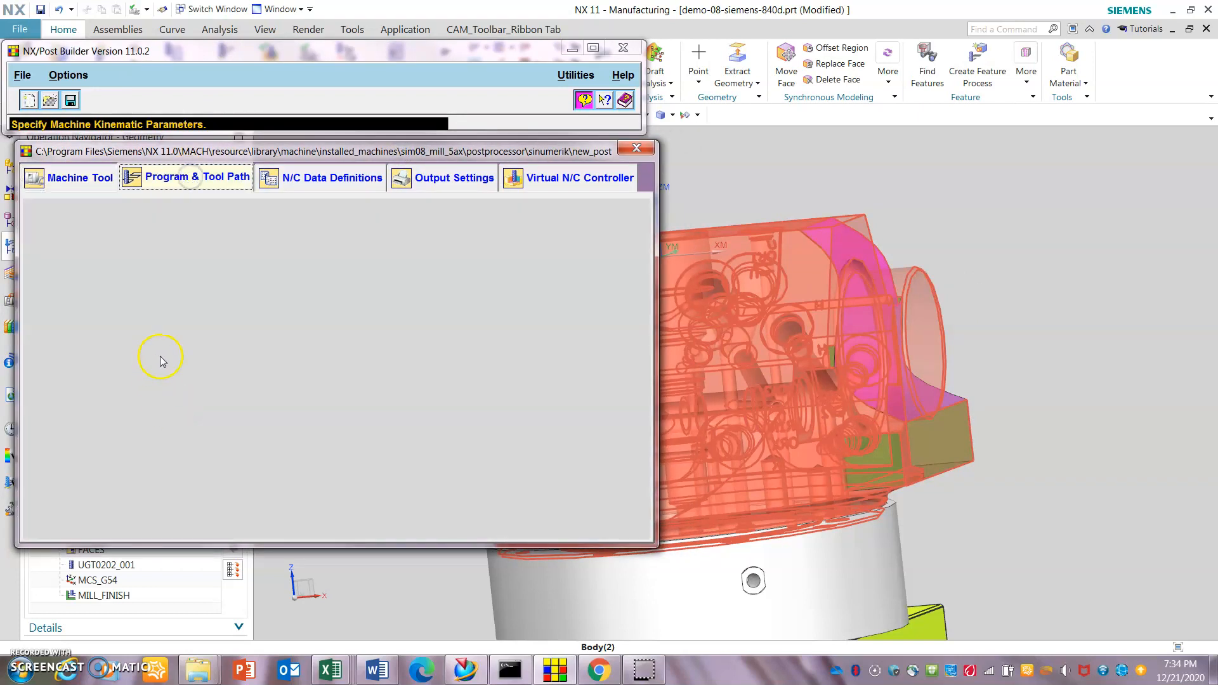
pyautogui.scroll(-5, 556, 399)
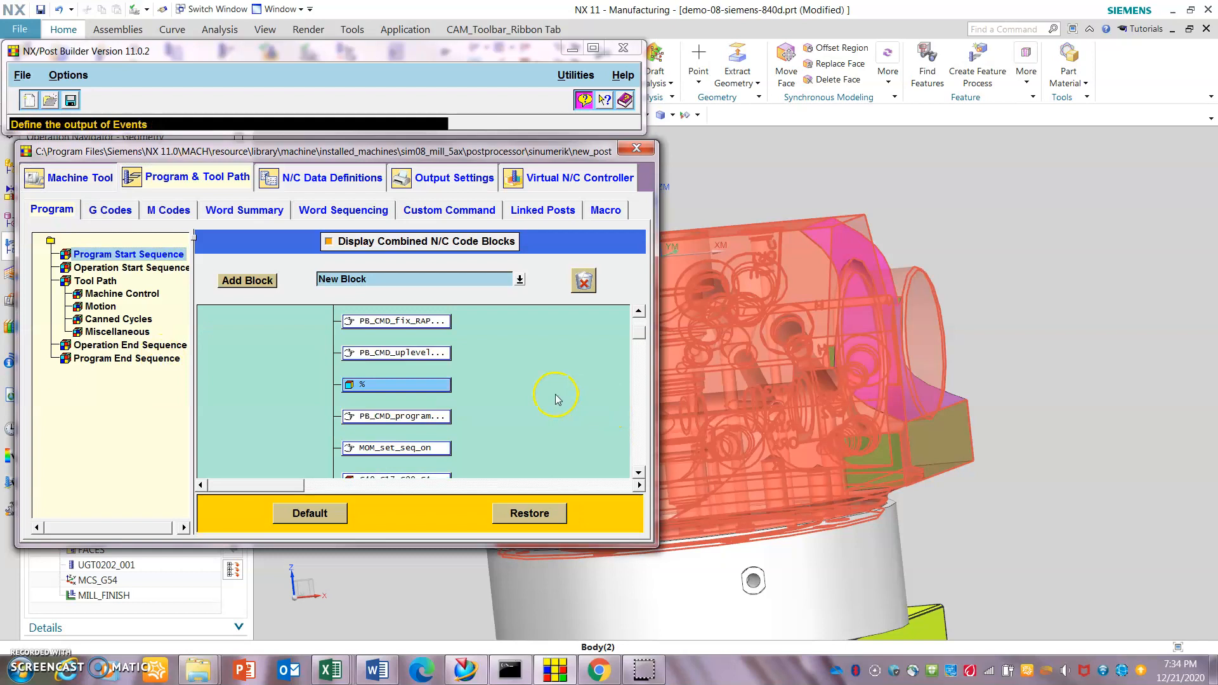
pyautogui.scroll(5, 556, 398)
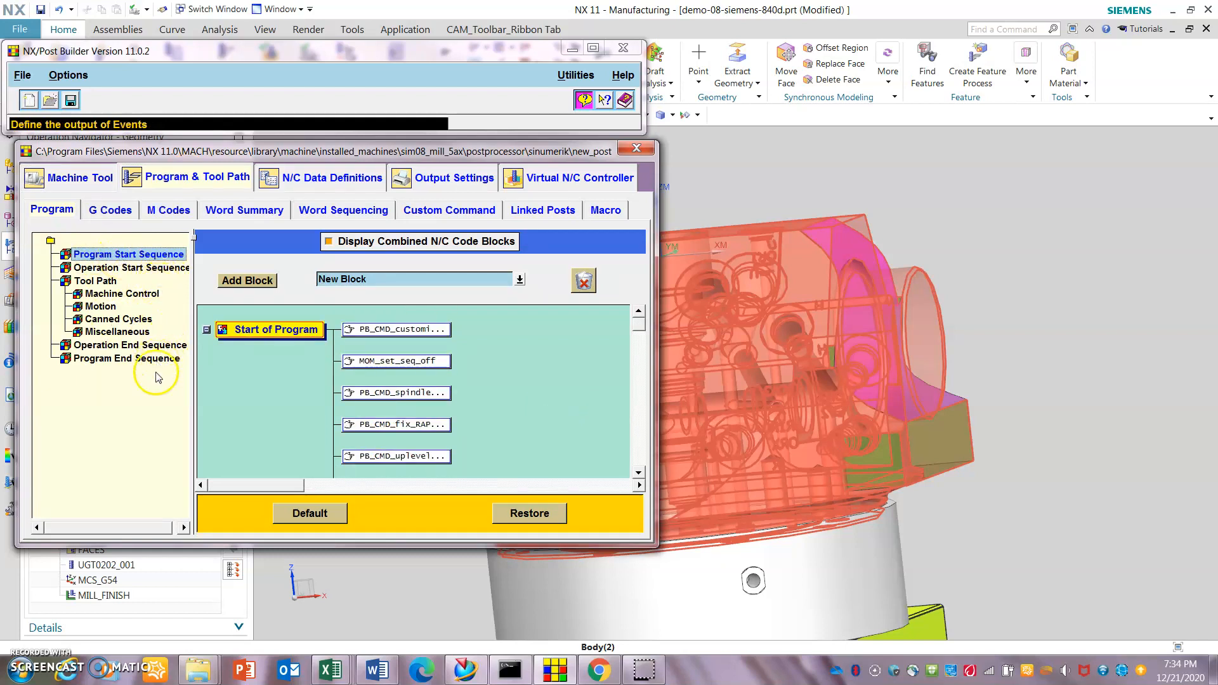
# - Review the new post's machine control and motion events, G codes and word summary, and return to the program sequences
pyautogui.click(109, 268)
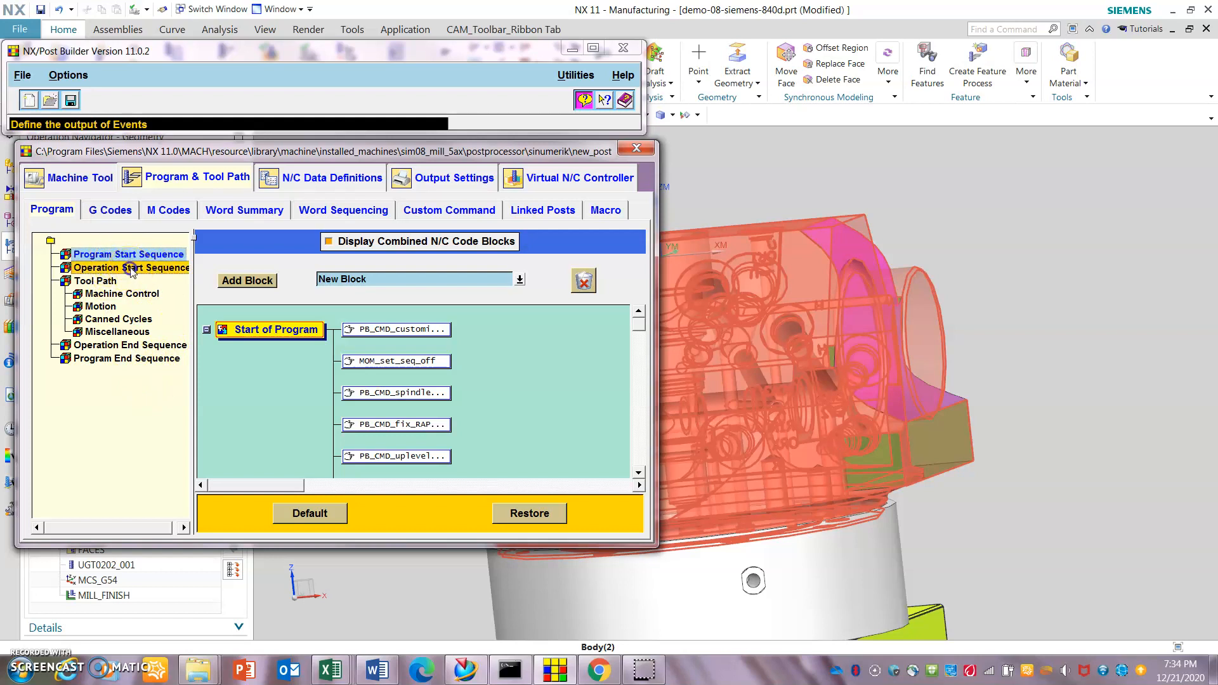
pyautogui.click(103, 294)
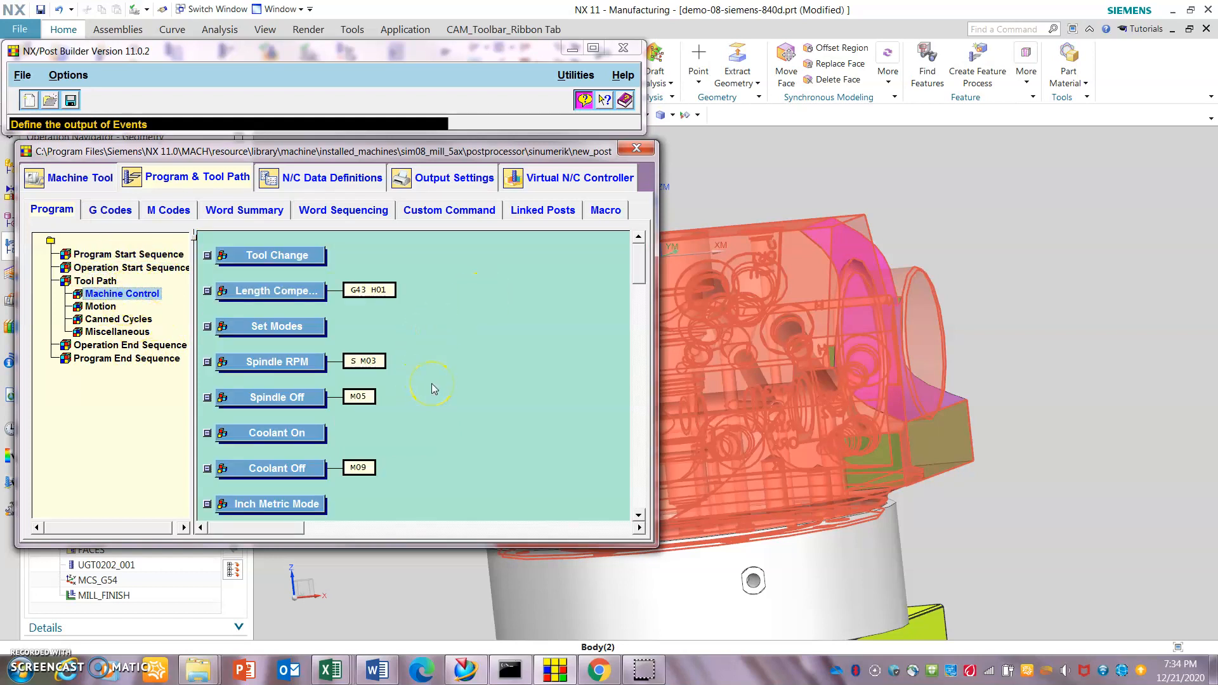
pyautogui.click(100, 307)
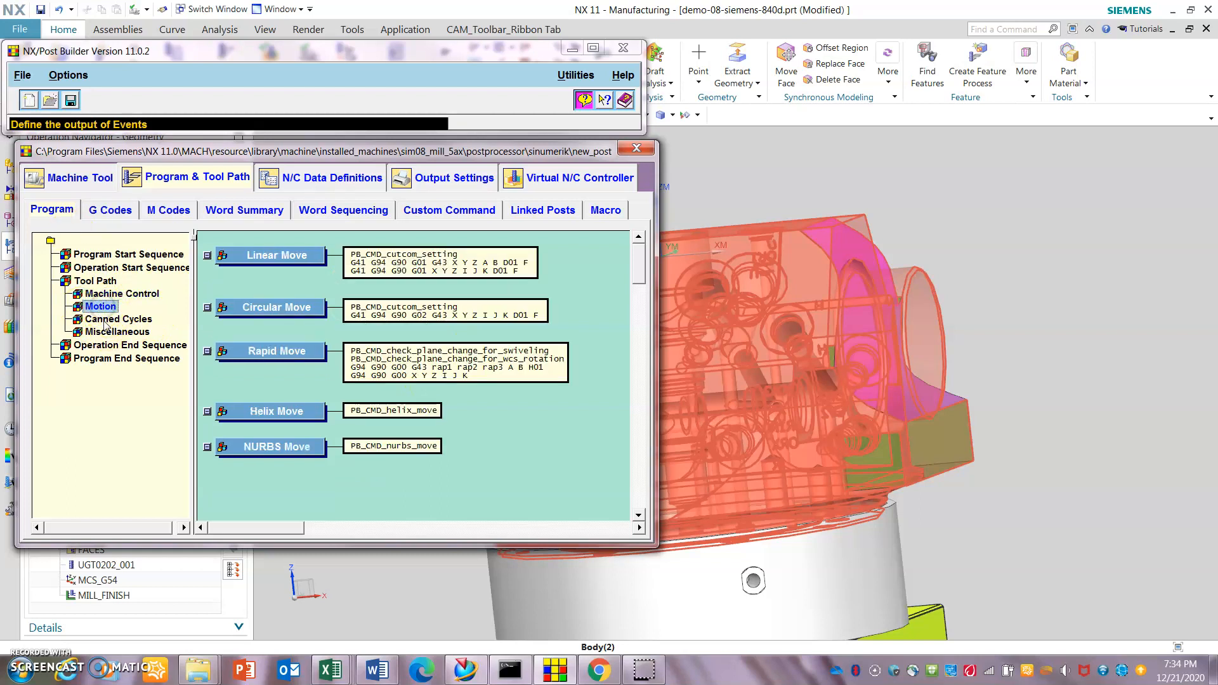
pyautogui.click(108, 319)
pyautogui.click(109, 210)
pyautogui.click(236, 210)
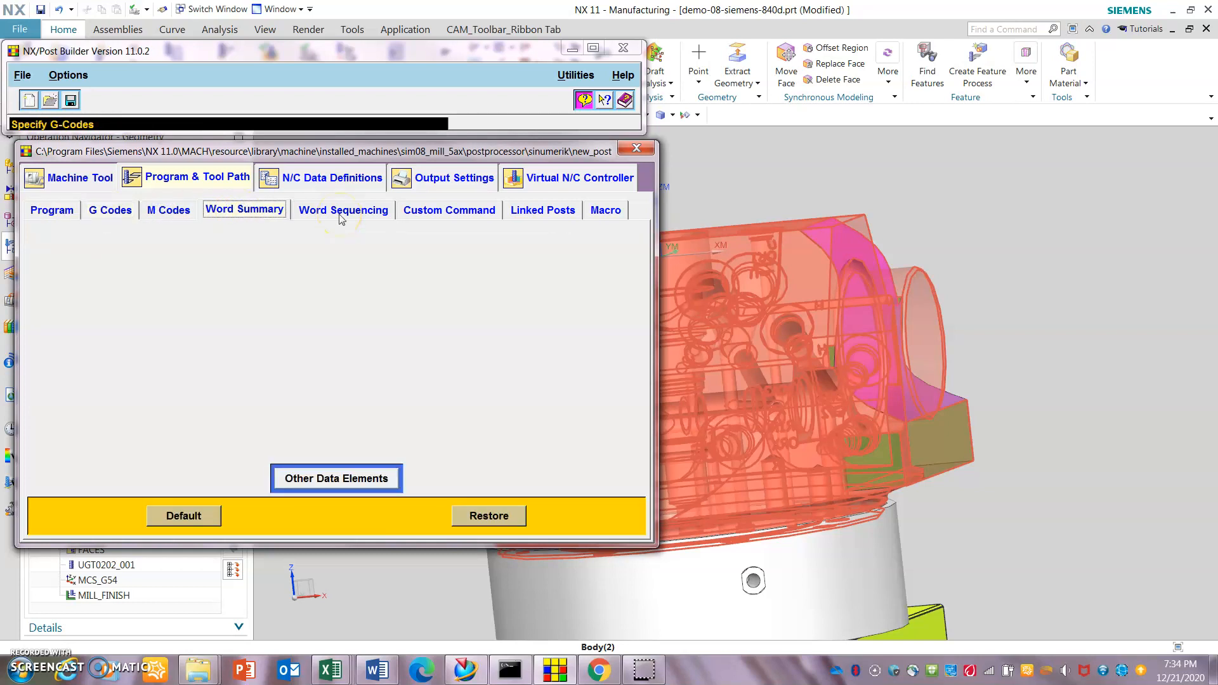
pyautogui.click(53, 210)
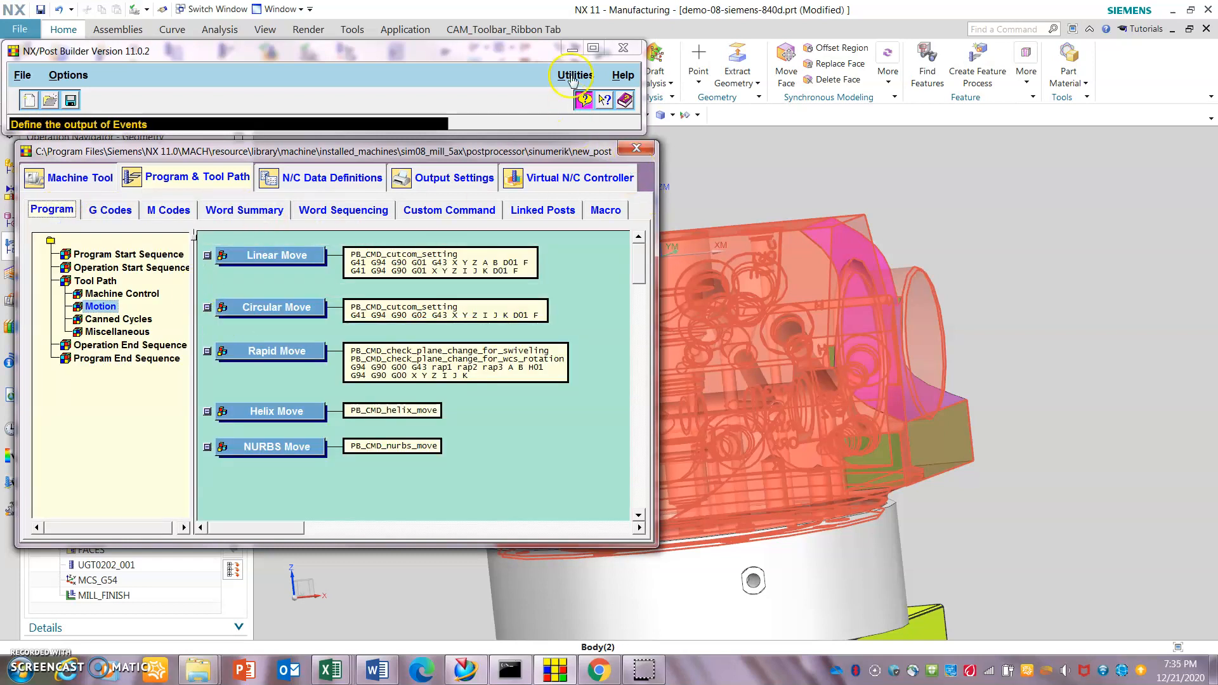
# - Switch to NX and display the FACE_TOP operation's tool path over the workpiece and fixture
pyautogui.click(571, 51)
pyautogui.scroll(-2, 1020, 247)
pyautogui.moveTo(457, 252)
pyautogui.mouseDown(button='middle')
pyautogui.moveTo(467, 283)
pyautogui.moveTo(446, 279)
pyautogui.moveTo(451, 258)
pyautogui.mouseUp(button='middle')
pyautogui.scroll(3, 970, 237)
pyautogui.scroll(-1, 958, 234)
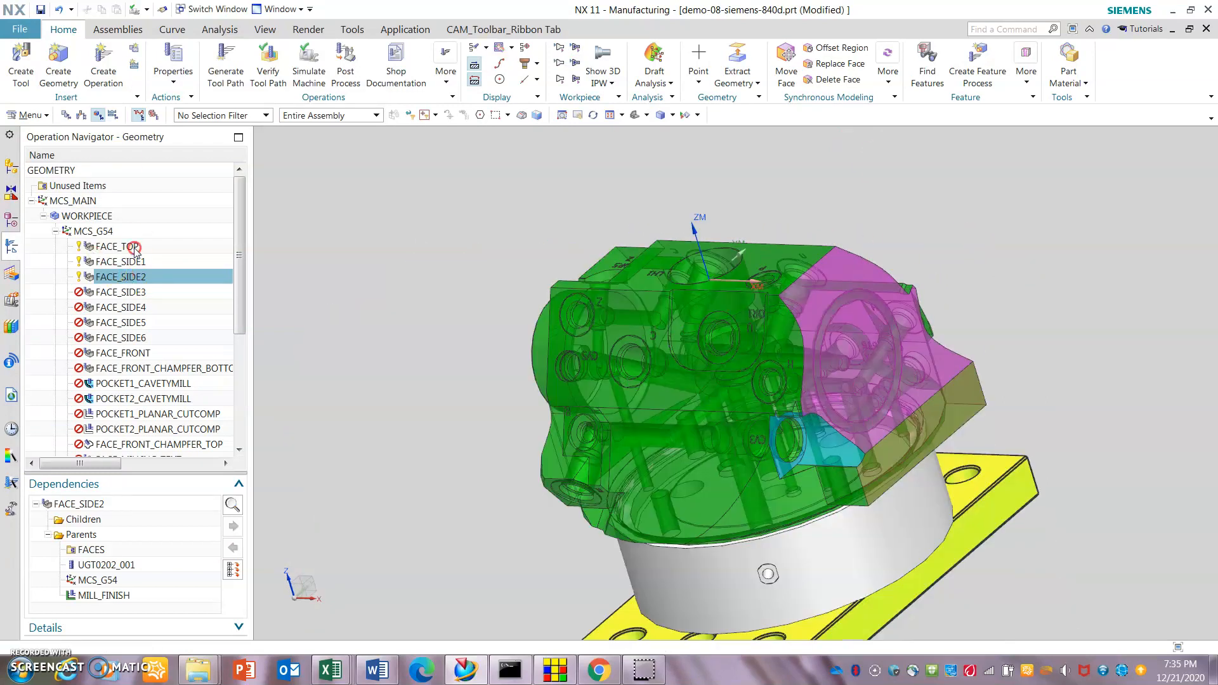
pyautogui.click(170, 246)
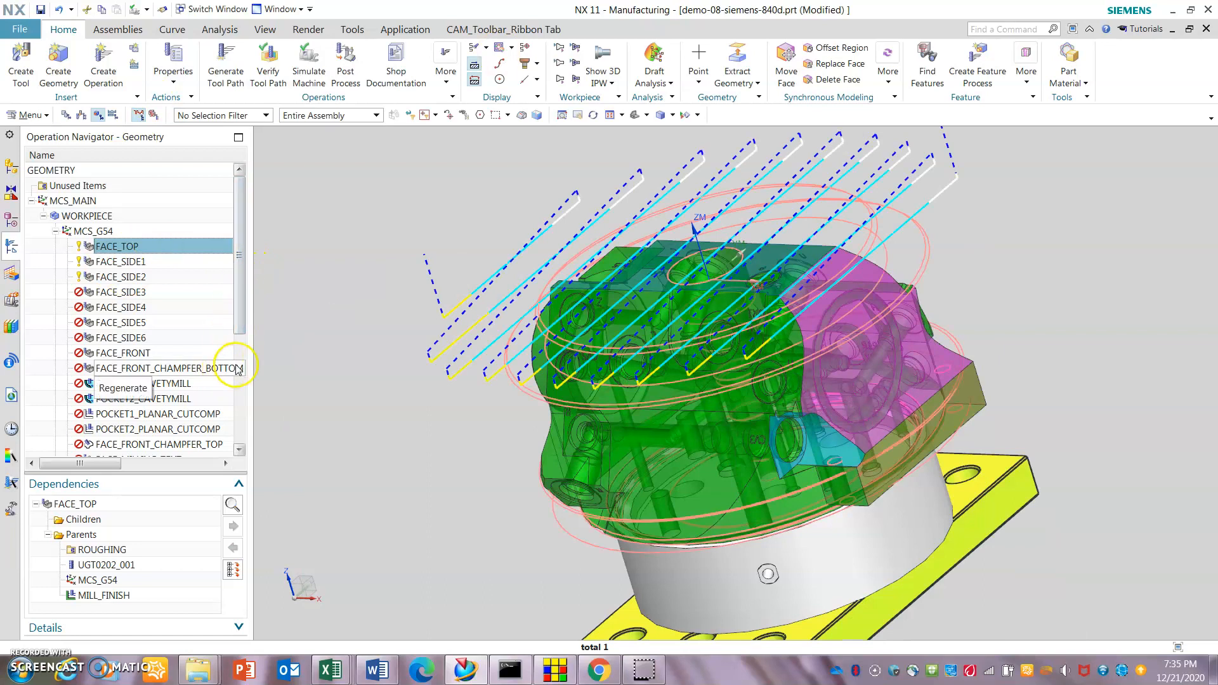
pyautogui.scroll(-1, 391, 311)
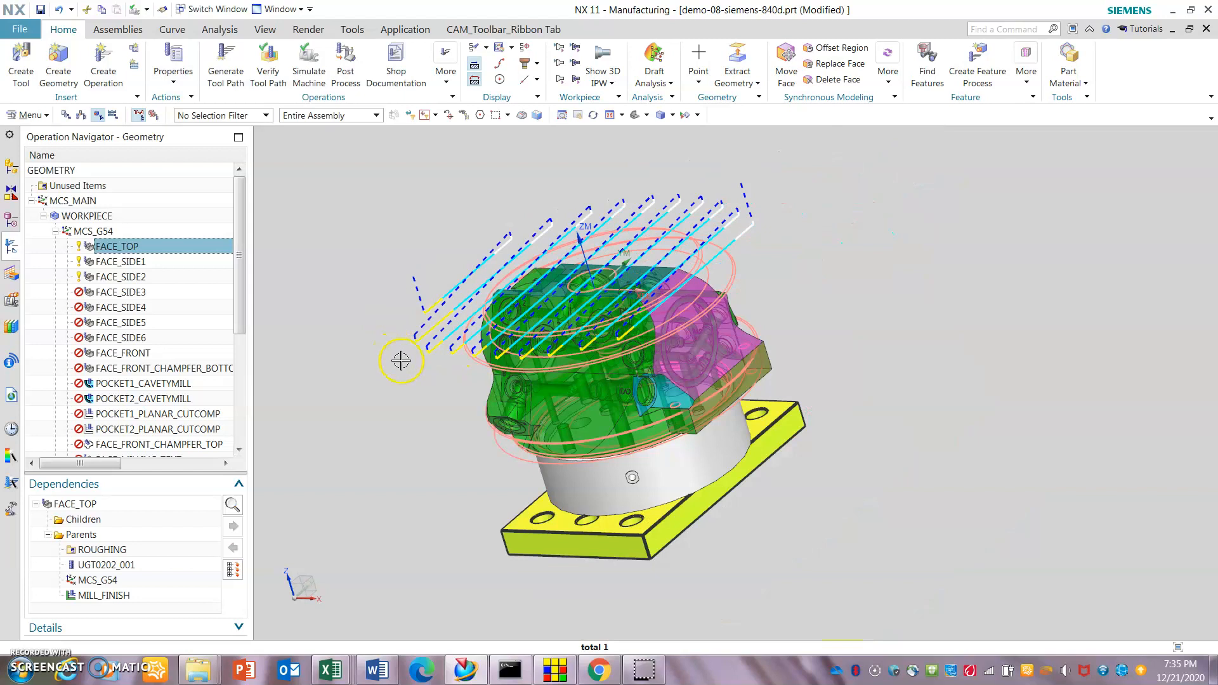
pyautogui.scroll(1, 401, 360)
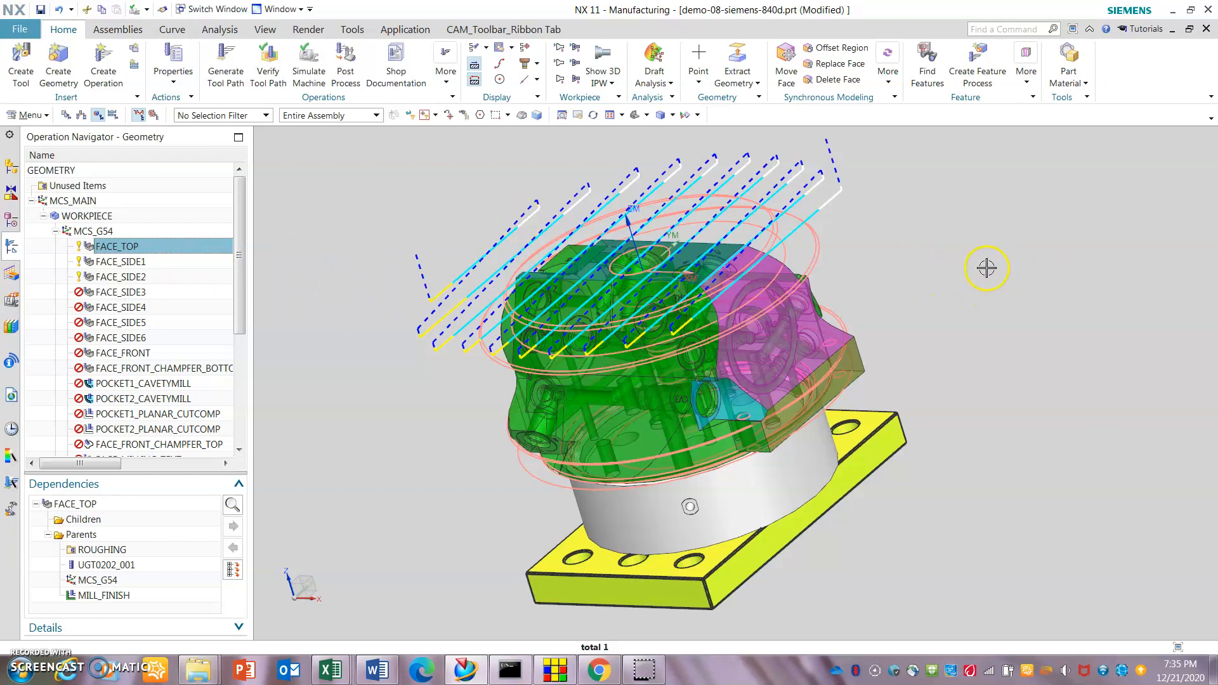
# - Open the FACE_TOP face milling operation to view its tool axis and path settings, and close it
pyautogui.rightClick(191, 247)
pyautogui.click(207, 256)
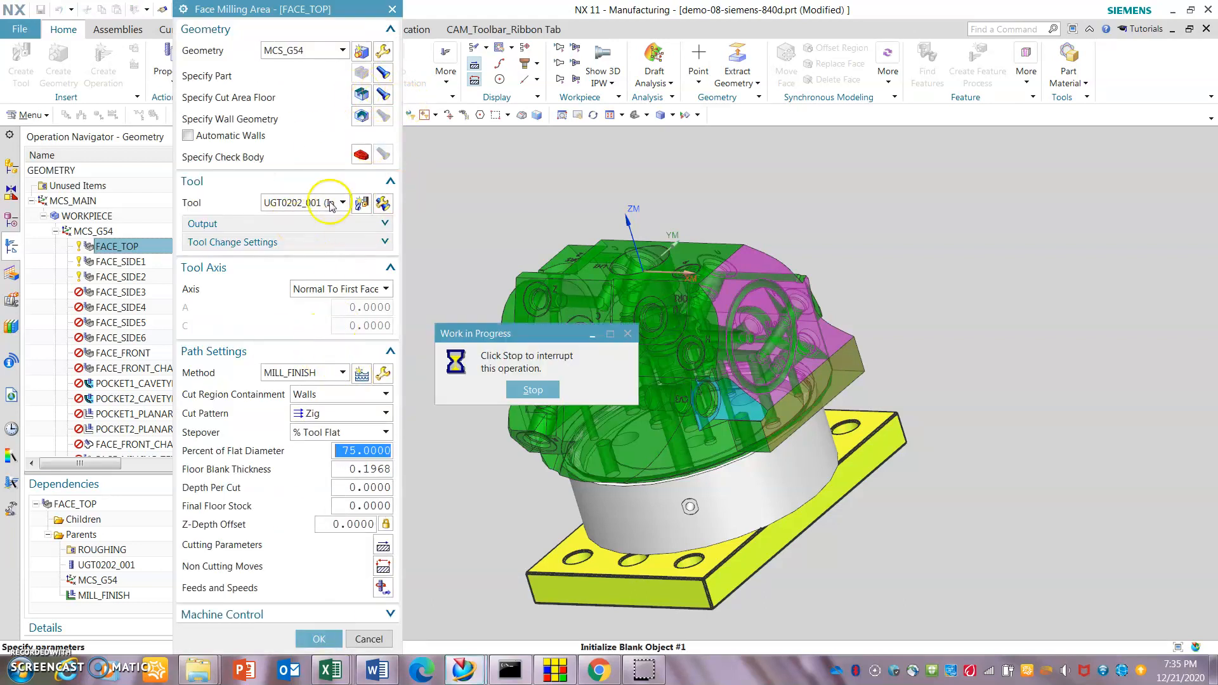
pyautogui.click(533, 390)
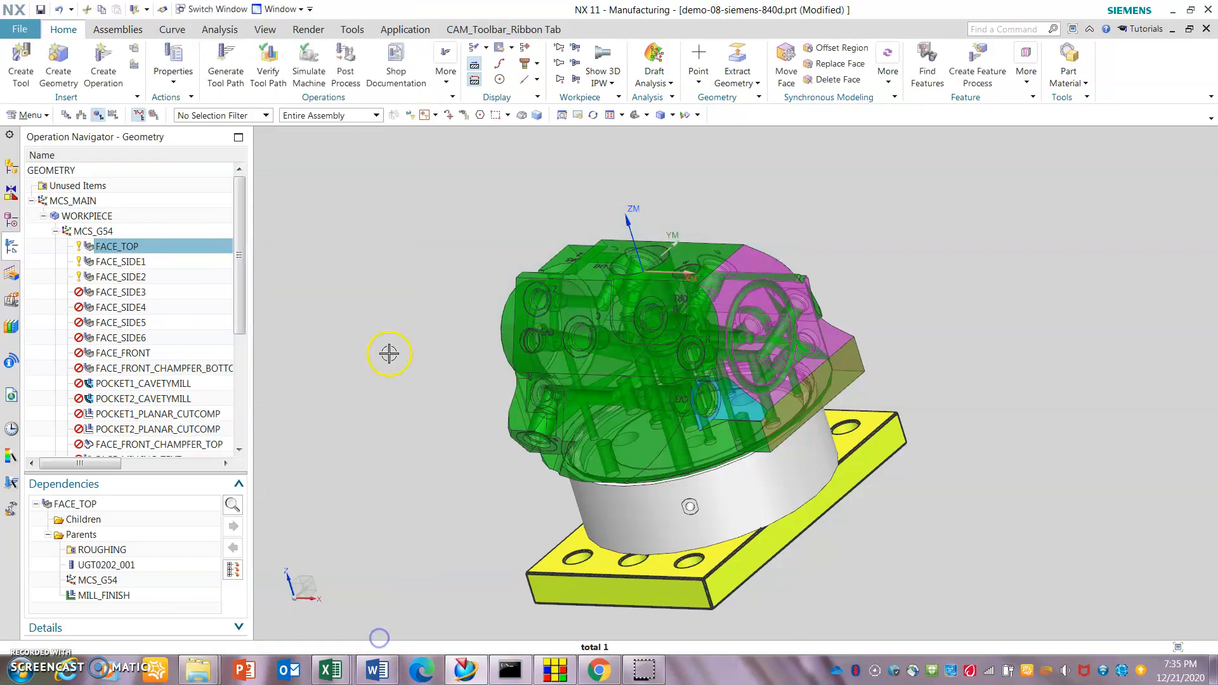
# - Open the FACE_SIDE2 face milling operation and inspect its tool axis settings
pyautogui.click(164, 276)
pyautogui.rightClick(164, 277)
pyautogui.click(230, 285)
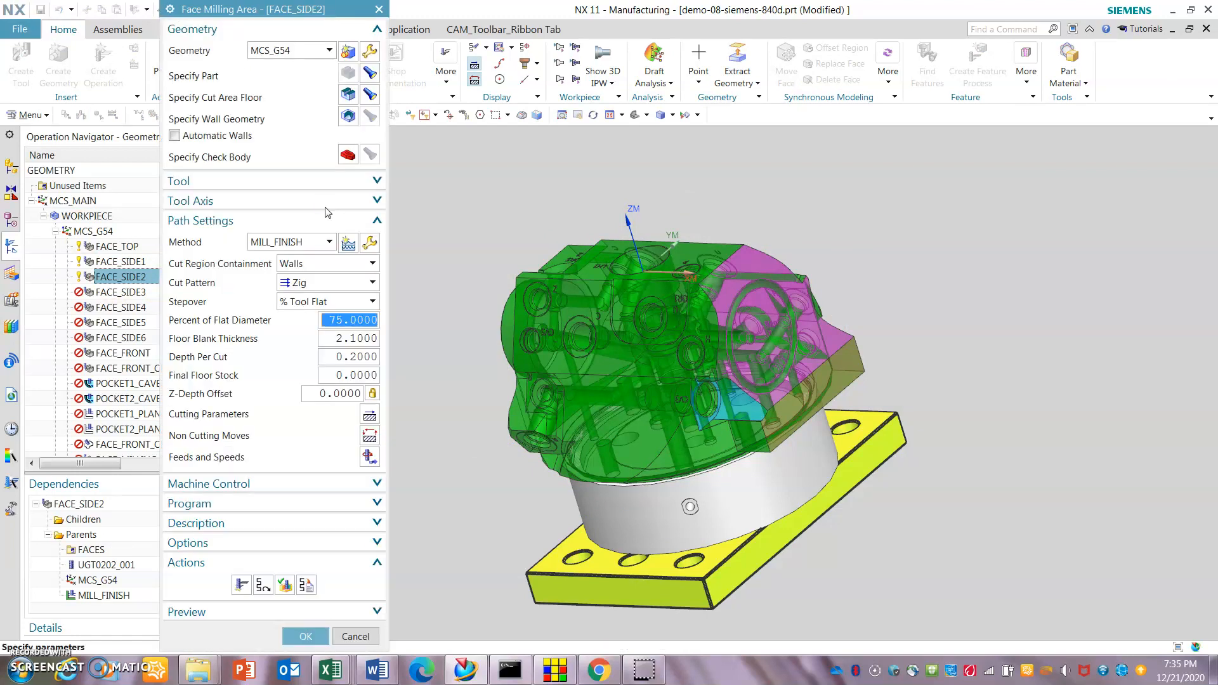
pyautogui.click(405, 202)
pyautogui.click(440, 202)
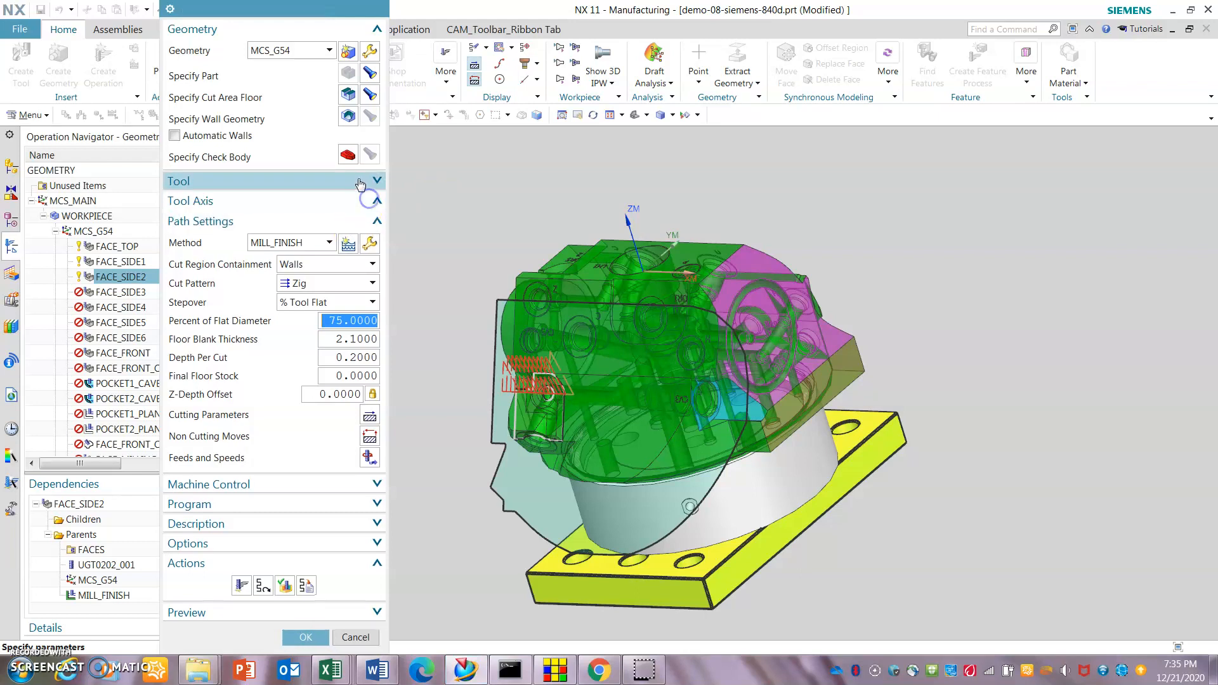
pyautogui.click(374, 201)
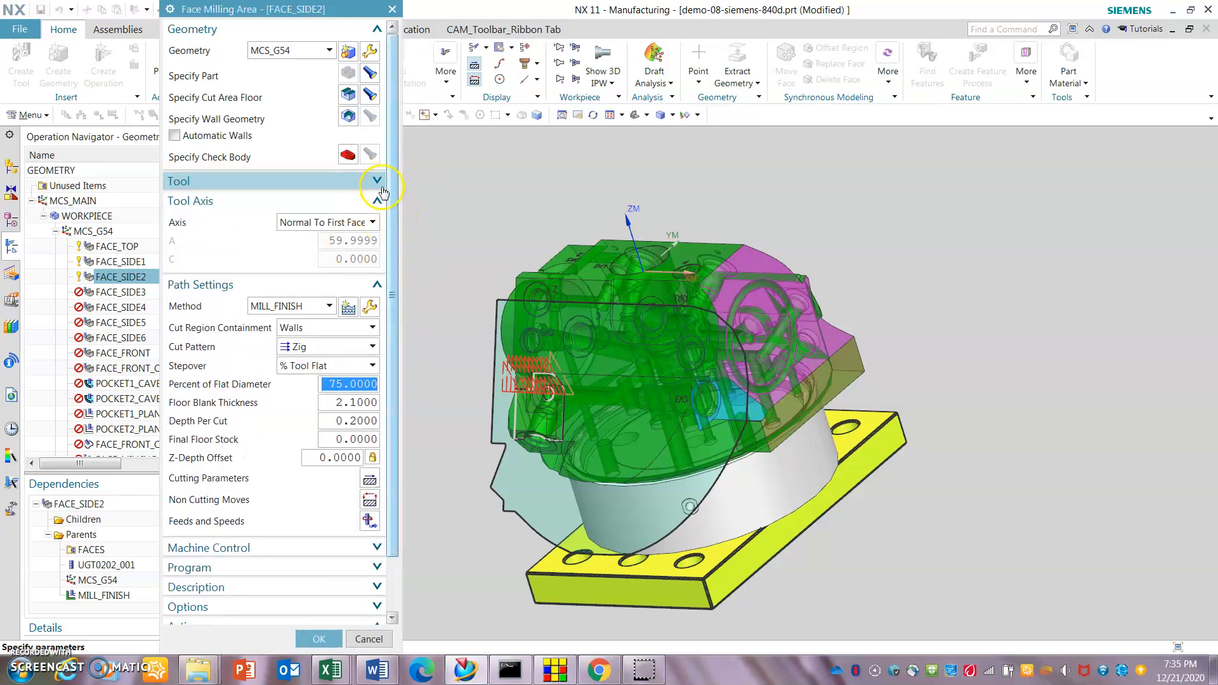
pyautogui.click(377, 200)
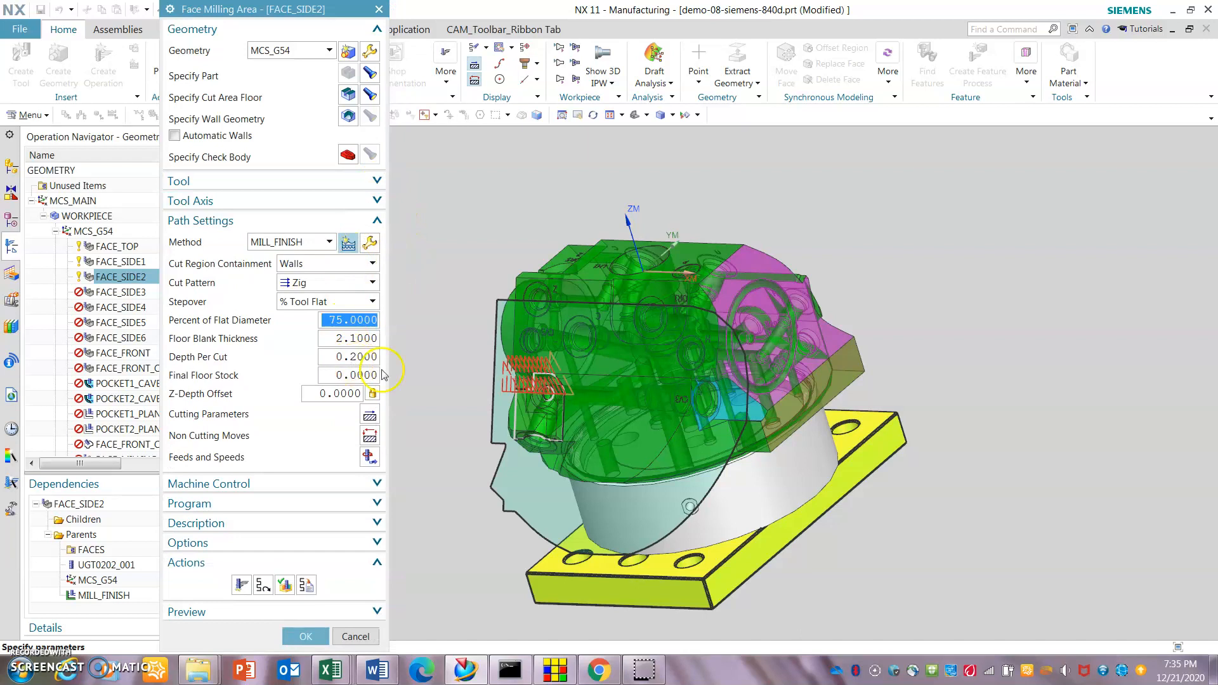
# - Review FACE_SIDE2's cutting parameters for strategy, stock, connections and clearances, and close the operation without changes
pyautogui.click(369, 416)
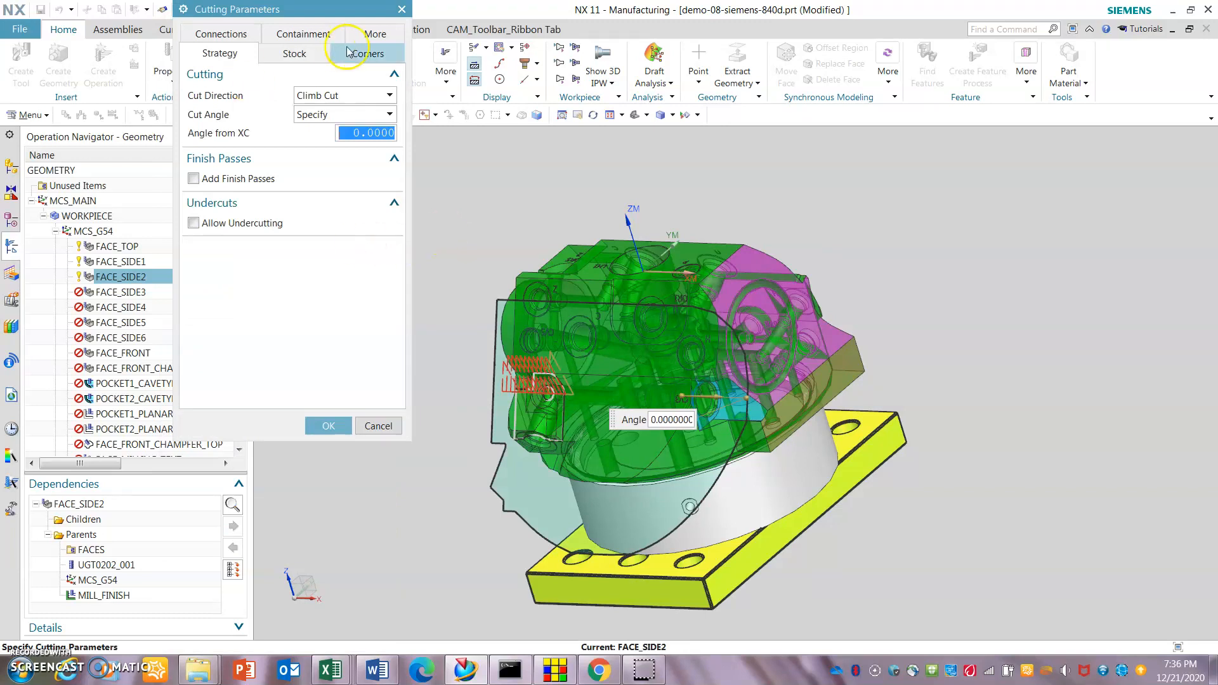
pyautogui.click(314, 57)
pyautogui.click(307, 56)
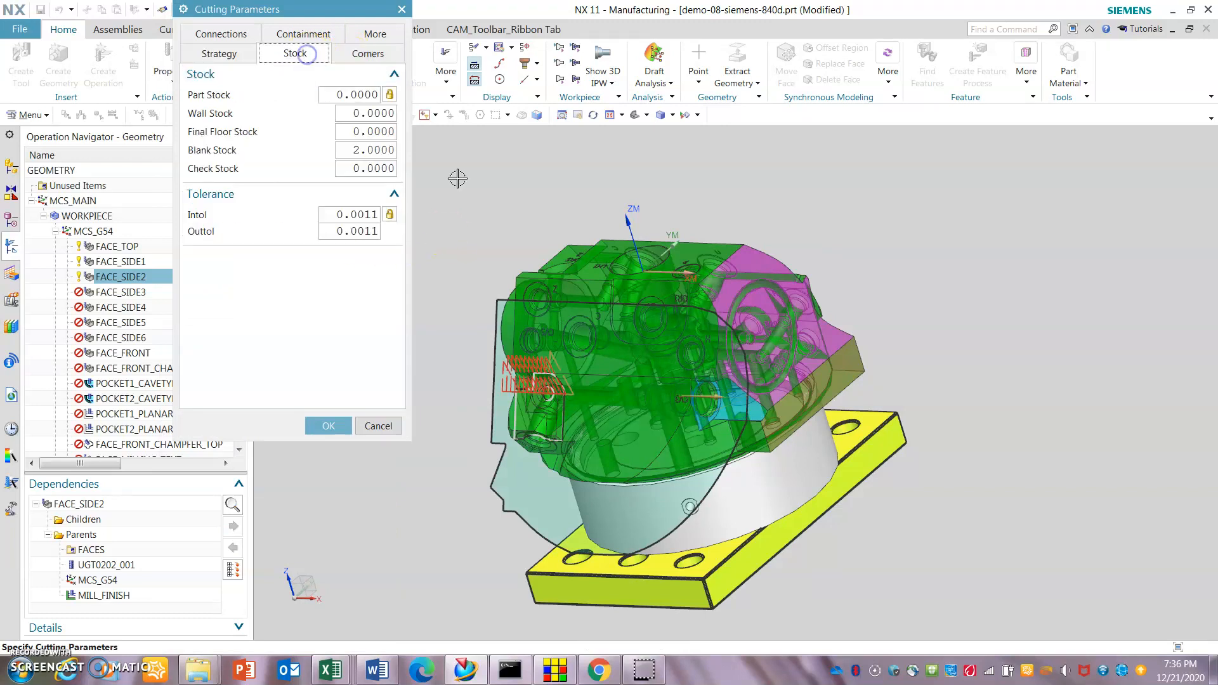
pyautogui.click(218, 57)
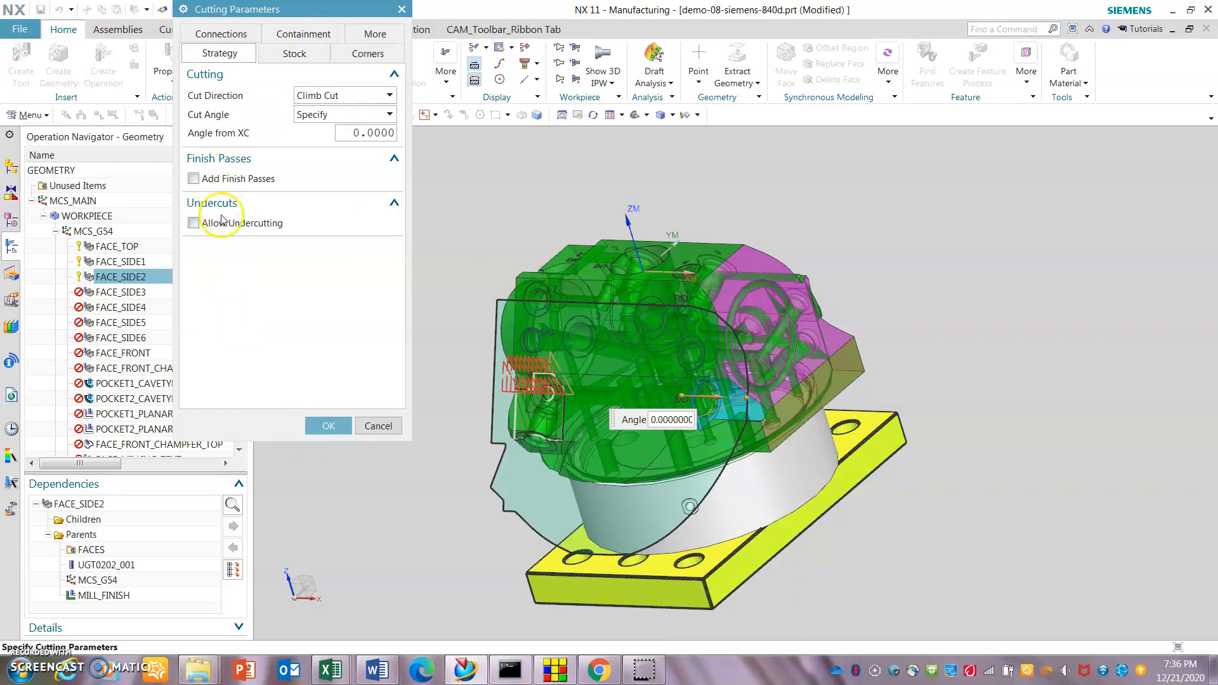
pyautogui.moveTo(562, 209); pyautogui.dragTo(553, 169, button='middle')
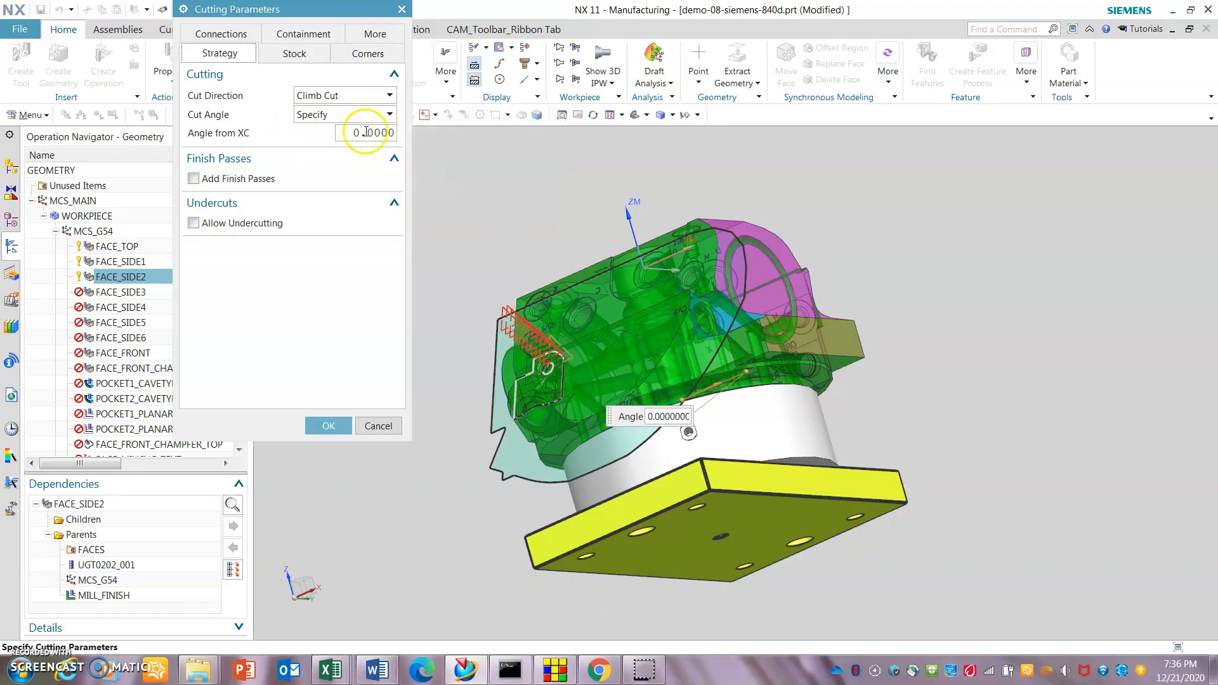
pyautogui.click(343, 135)
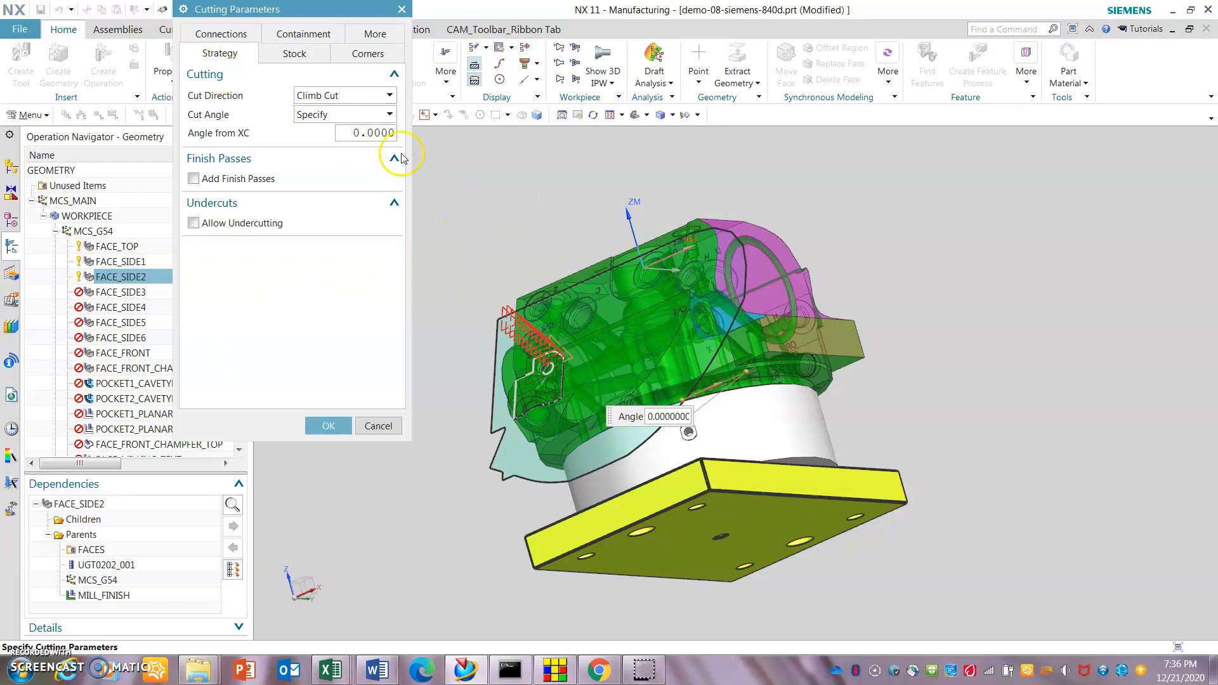
pyautogui.click(294, 54)
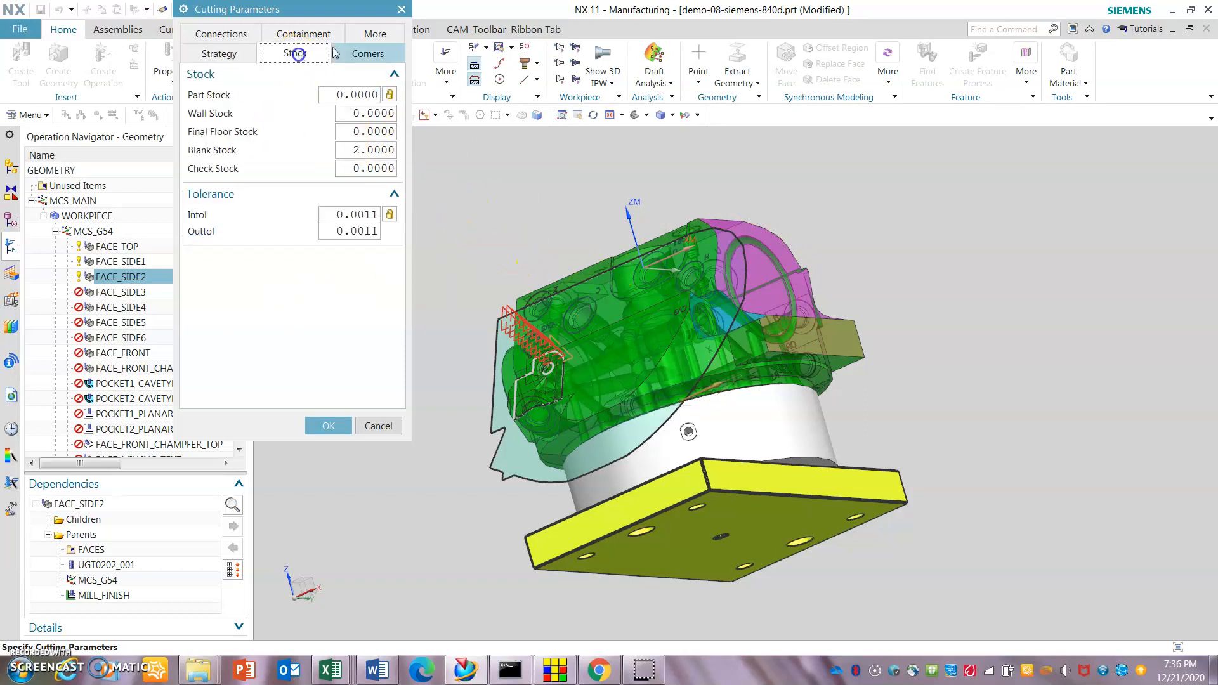
pyautogui.click(222, 34)
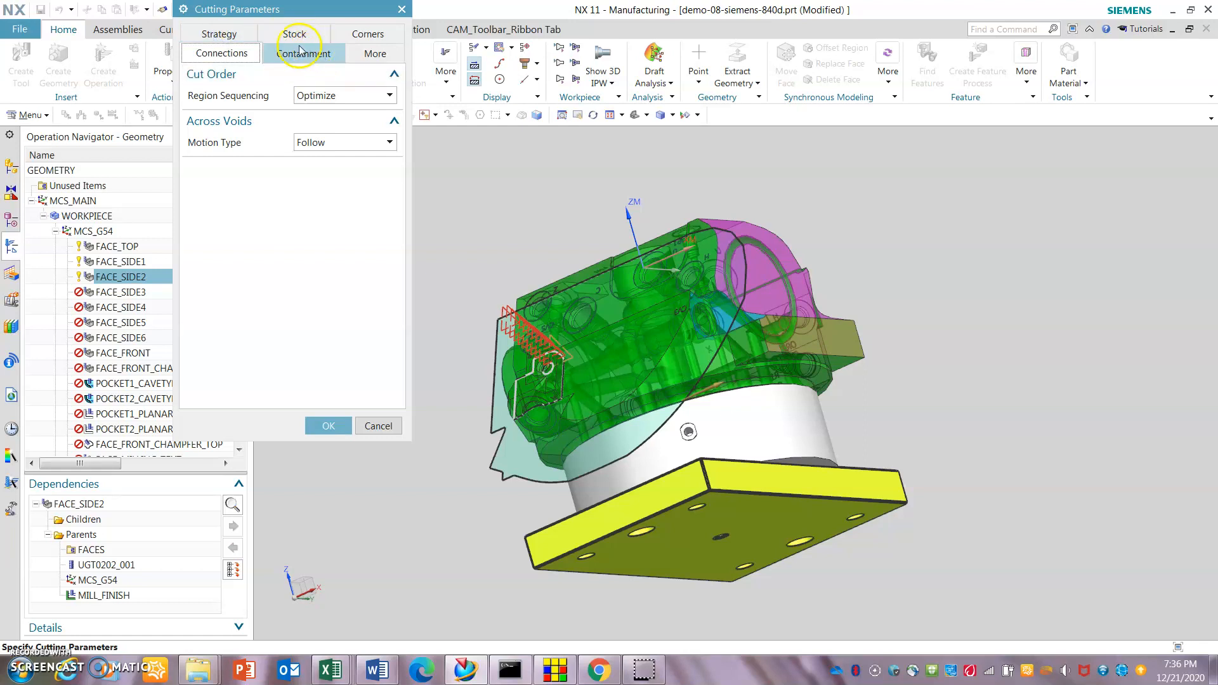
pyautogui.click(287, 38)
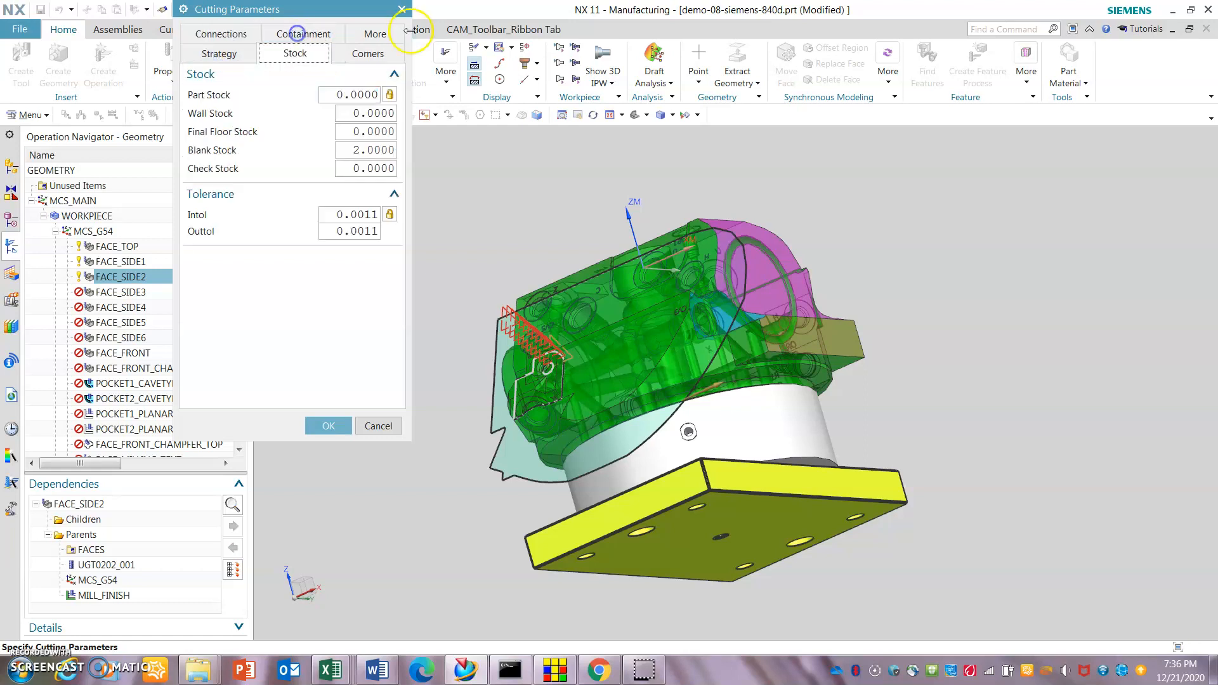
pyautogui.click(362, 36)
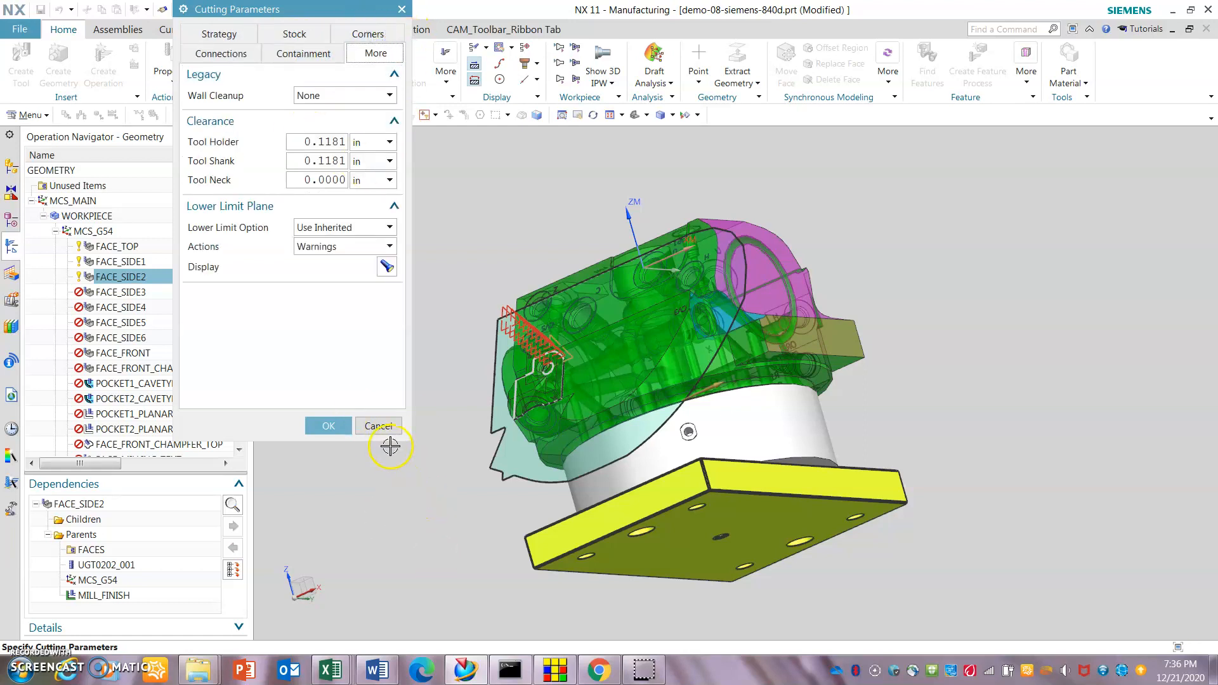
pyautogui.click(379, 426)
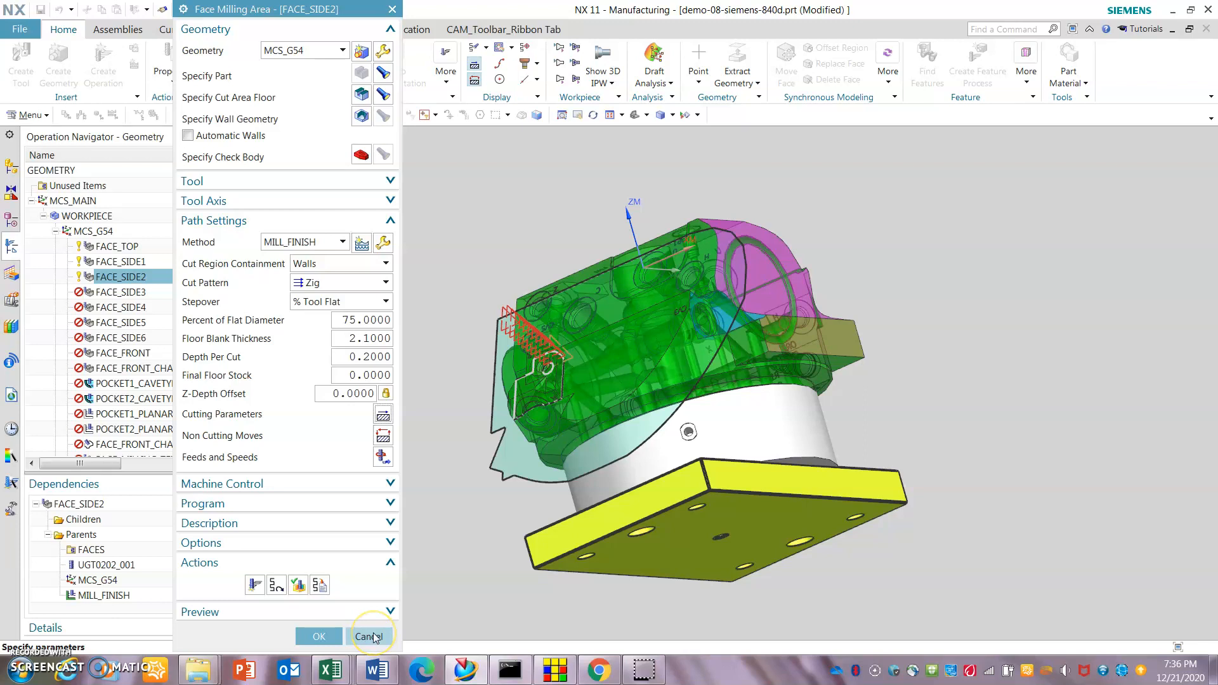
pyautogui.click(375, 638)
# - Duplicate the FACE_SIDE2 operation directly below the original in the MCS_G54 group
pyautogui.rightClick(156, 278)
pyautogui.click(198, 317)
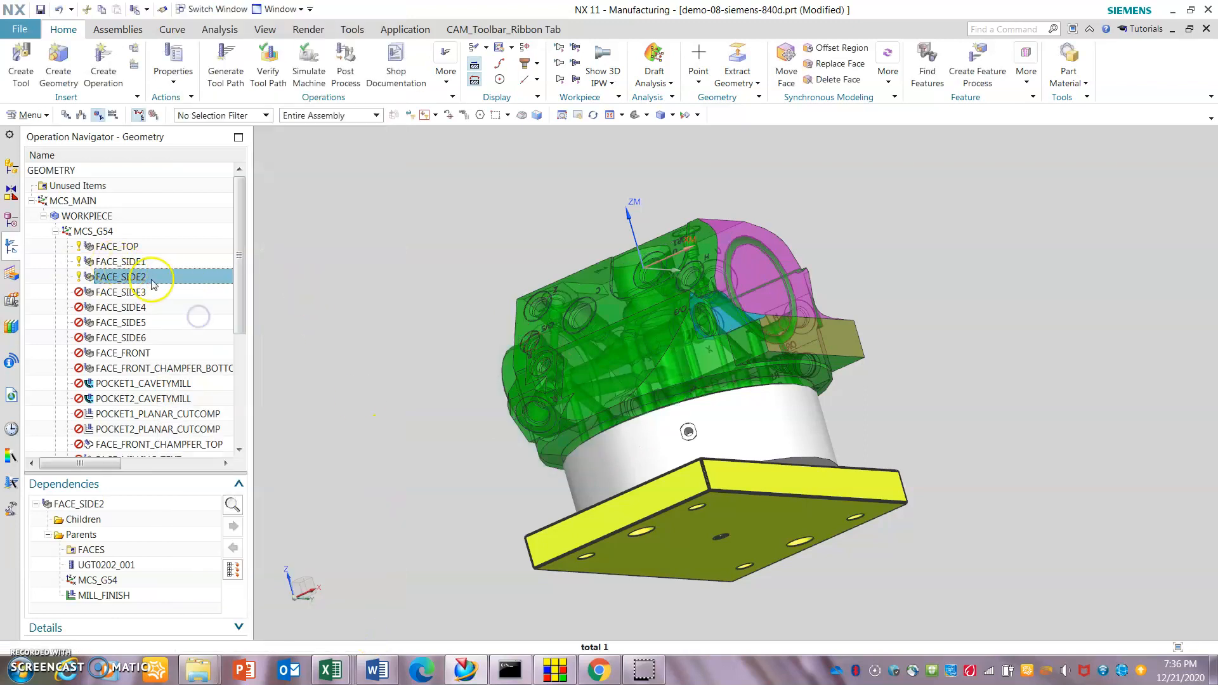
pyautogui.rightClick(151, 277)
pyautogui.click(199, 337)
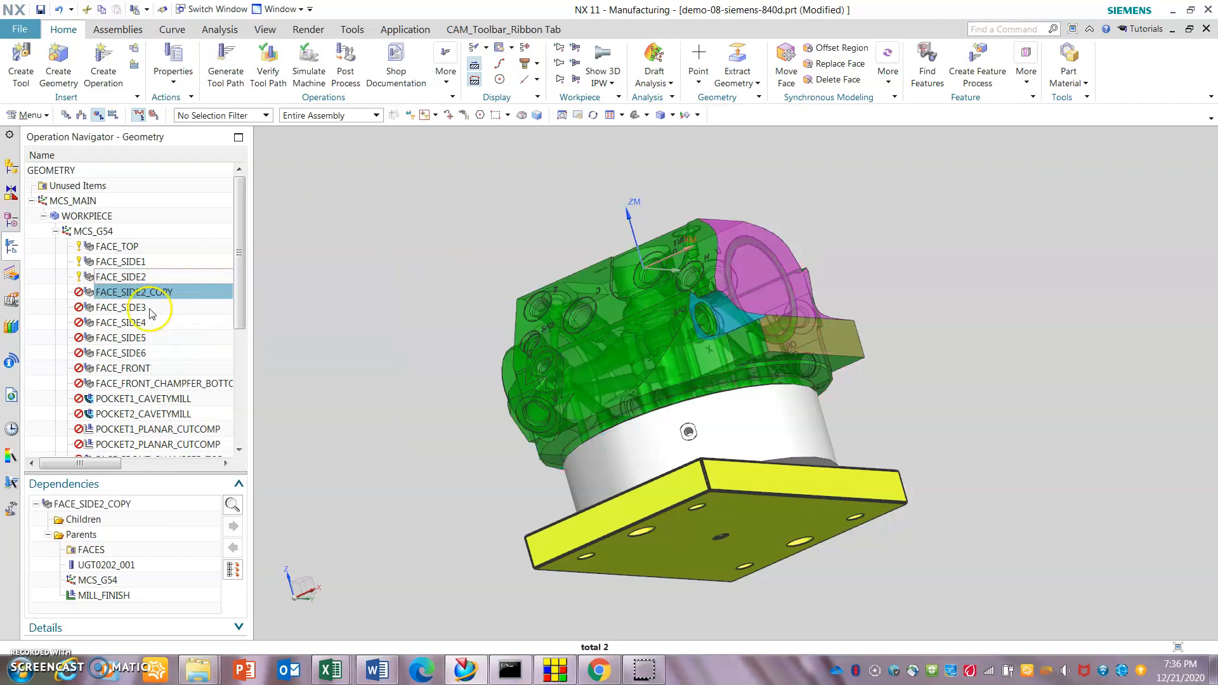
# - Edit FACE_SIDE2_COPY and replace its cut area with the large sloped face on the other side of the part
pyautogui.rightClick(156, 292)
pyautogui.click(188, 302)
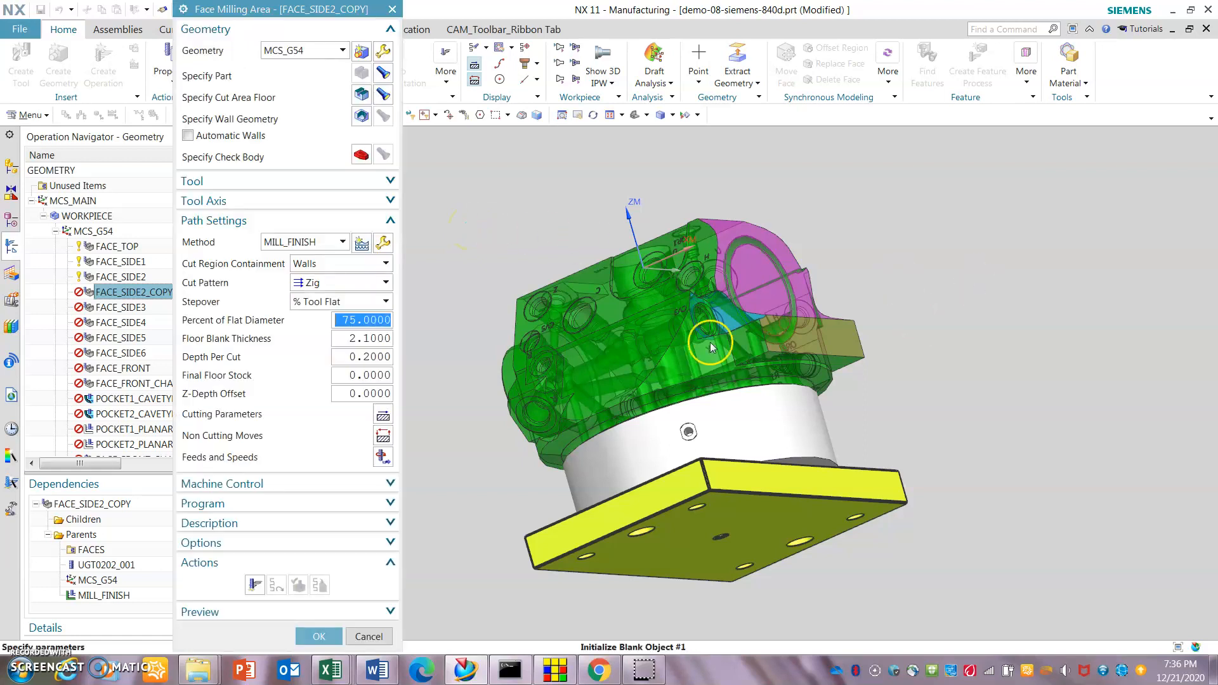
pyautogui.scroll(2, 882, 279)
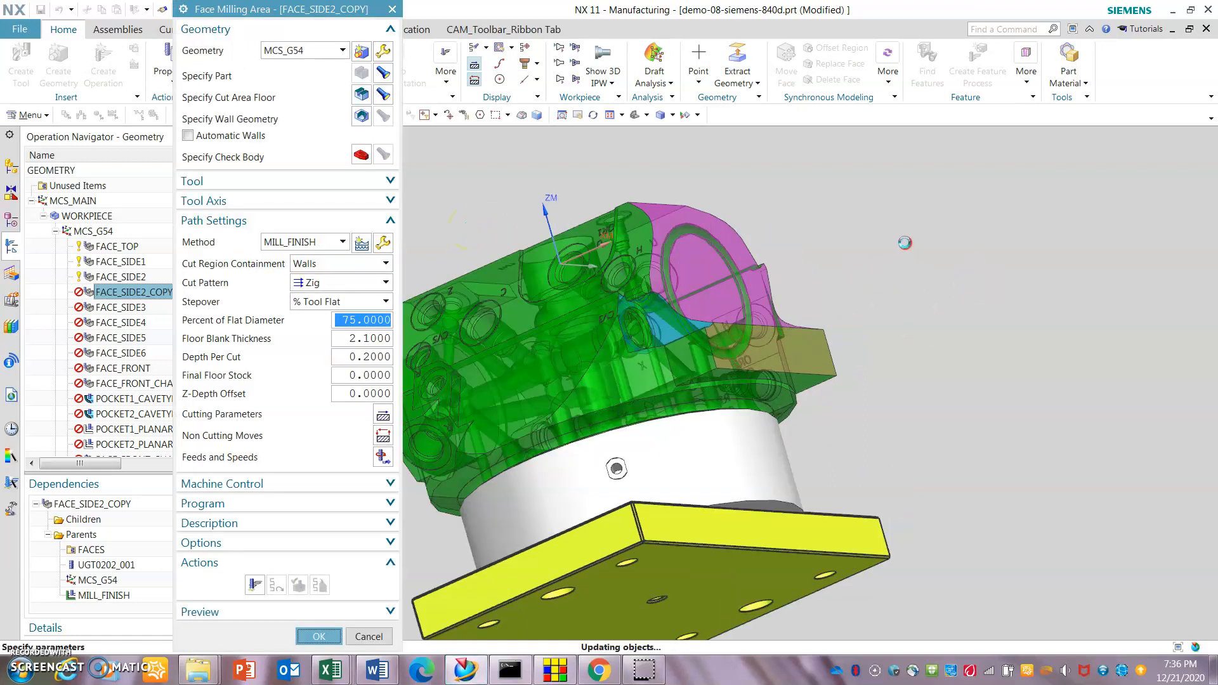
pyautogui.moveTo(912, 244); pyautogui.dragTo(680, 212, button='middle')
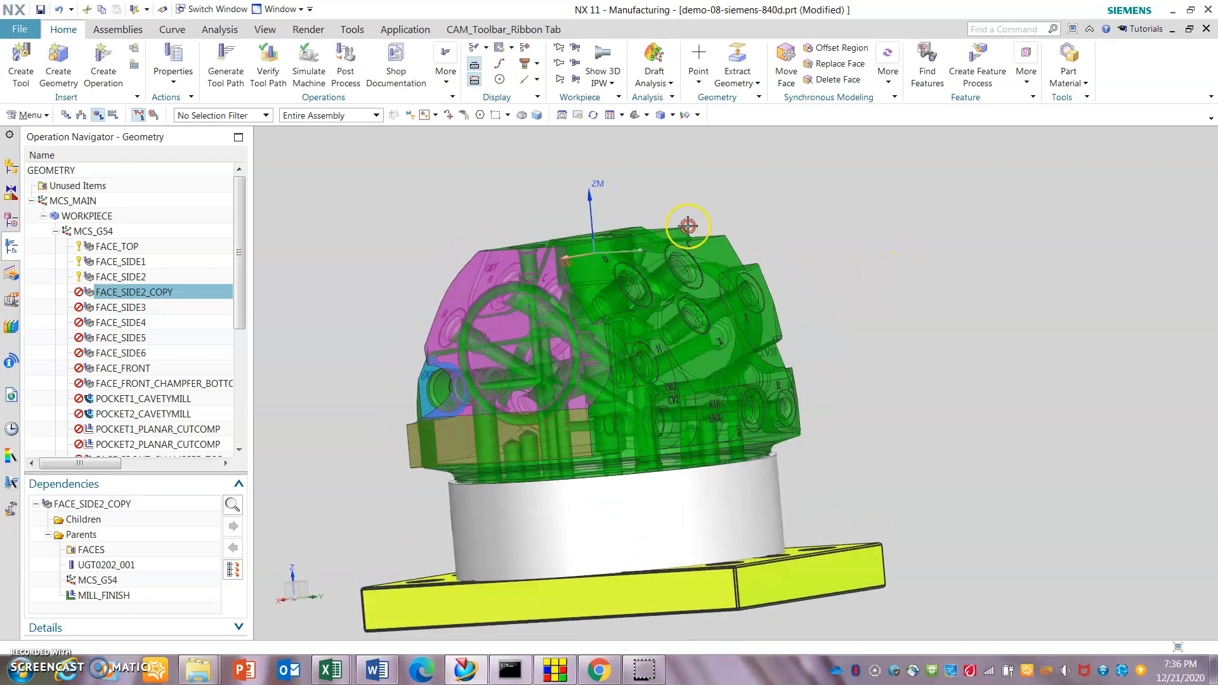
pyautogui.click(191, 296)
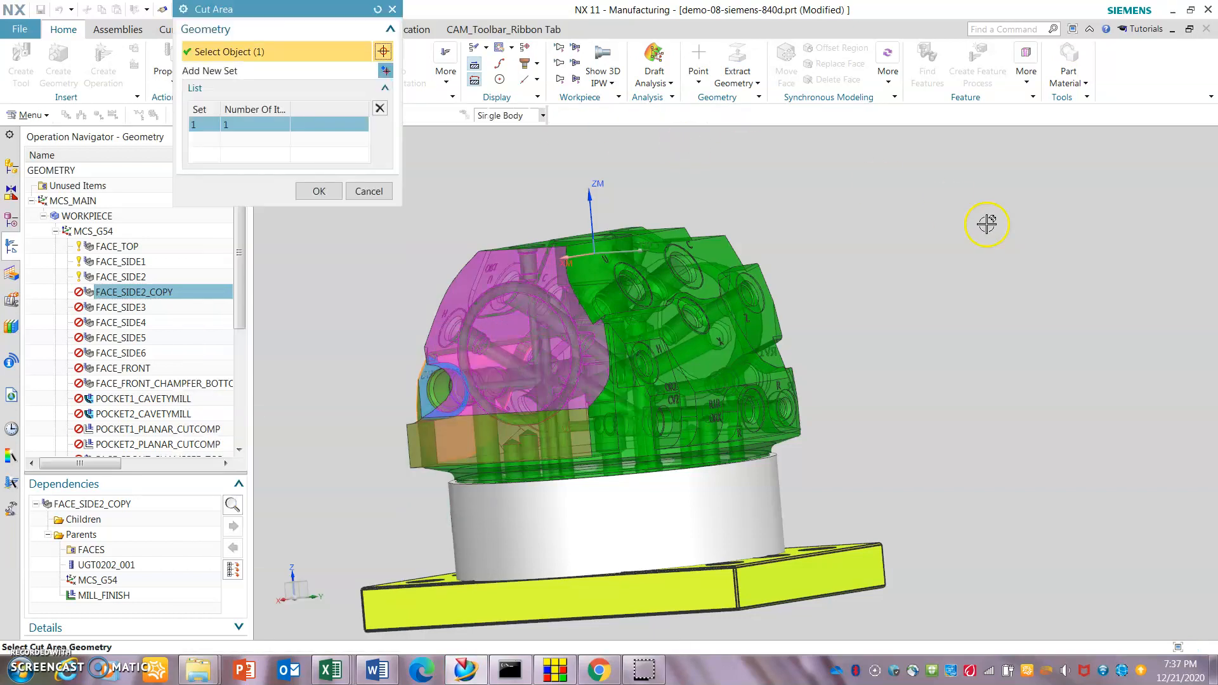
pyautogui.click(379, 109)
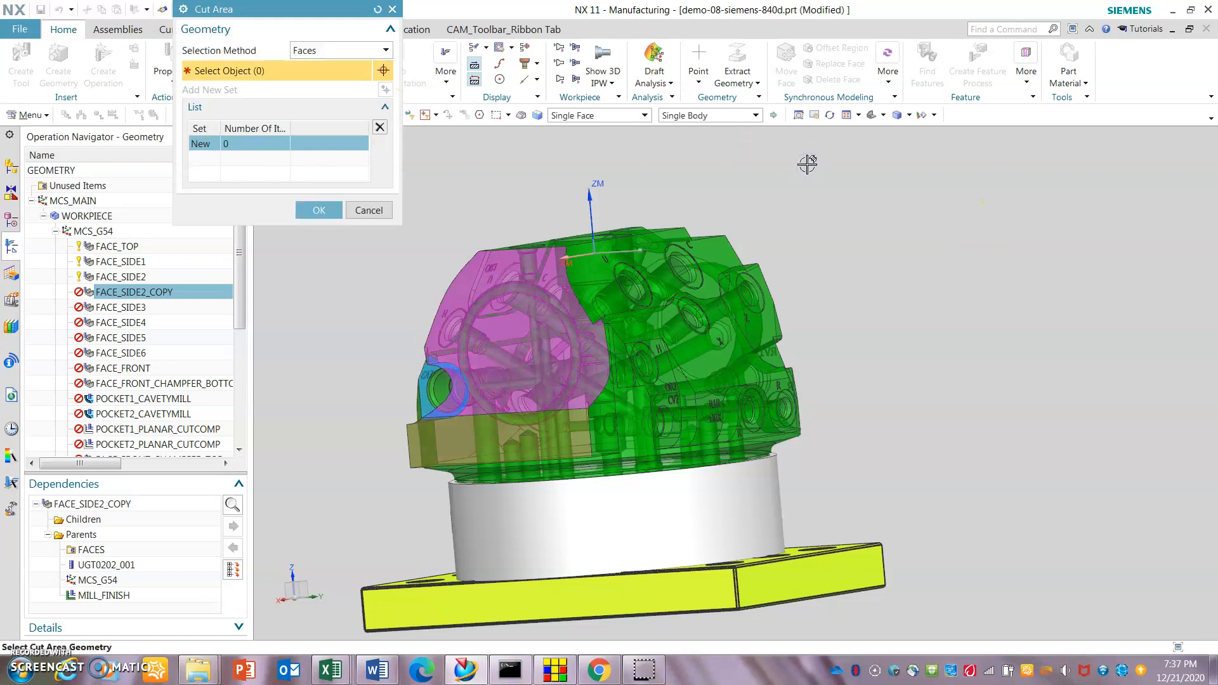
pyautogui.moveTo(798, 182); pyautogui.dragTo(696, 201, button='middle')
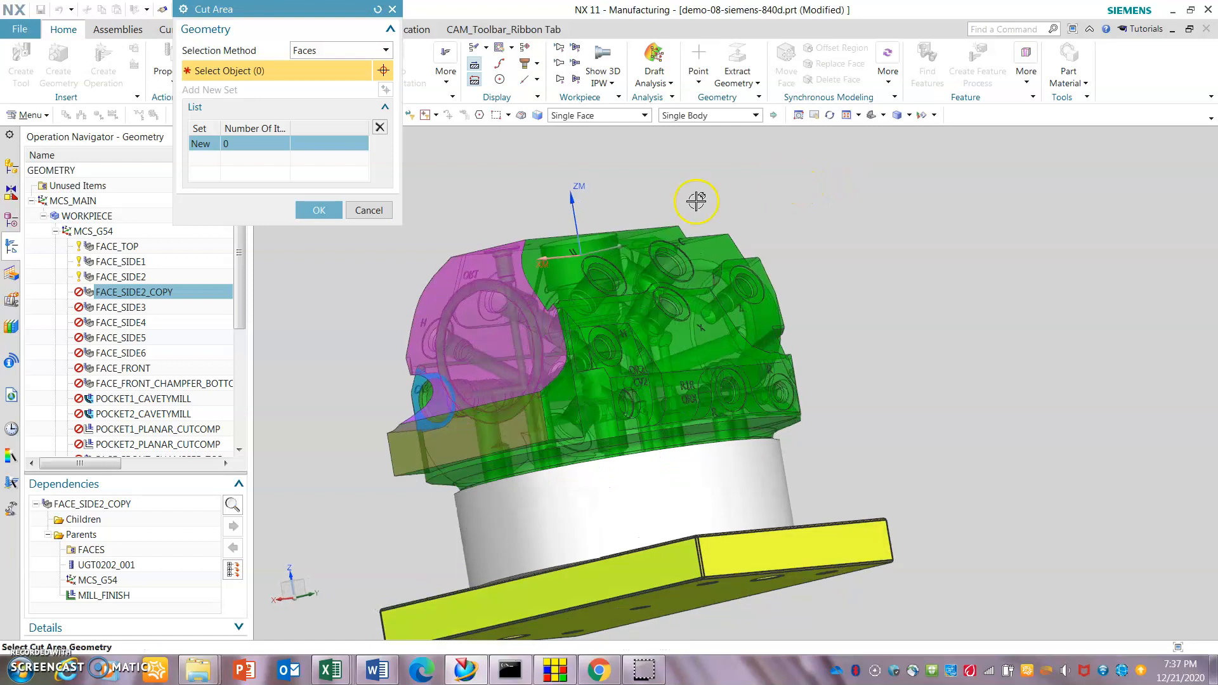
pyautogui.click(685, 337)
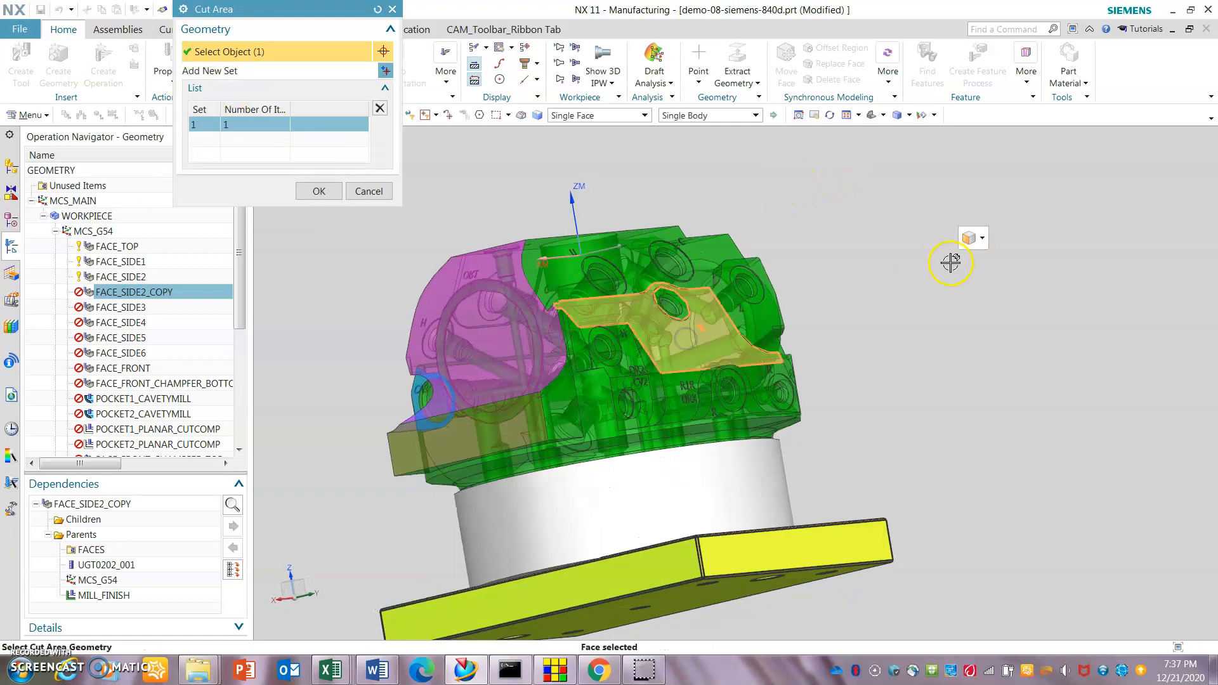
pyautogui.moveTo(836, 318); pyautogui.dragTo(742, 311, button='middle')
pyautogui.click(317, 192)
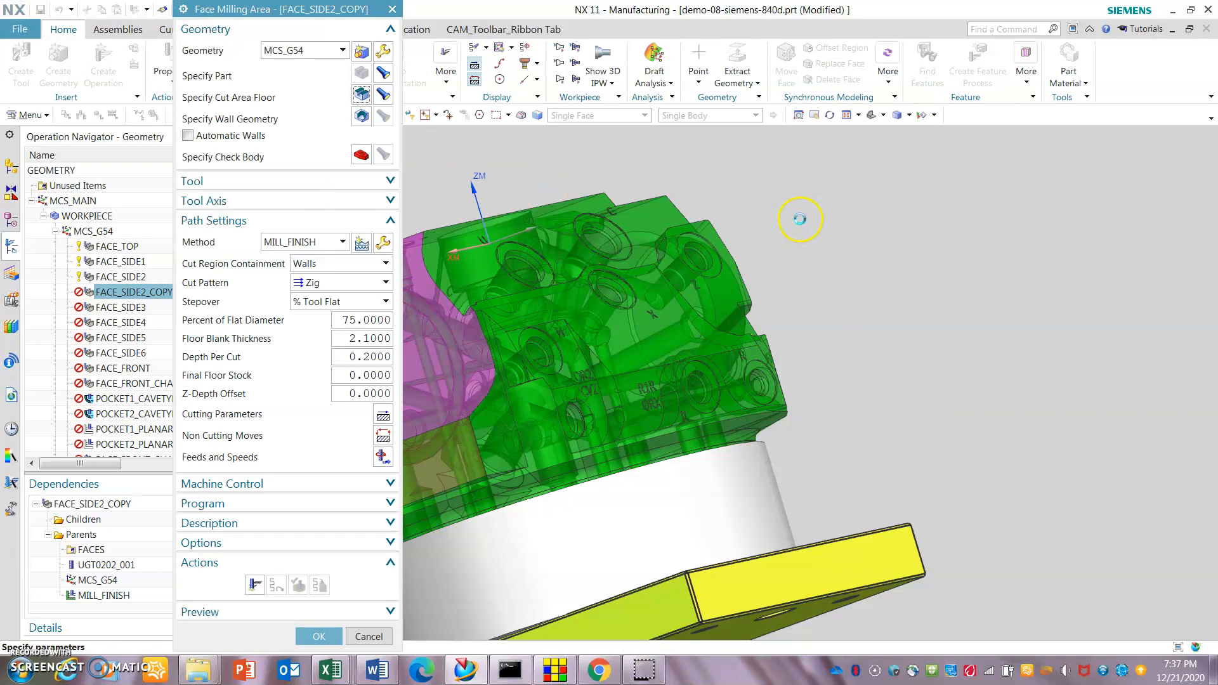
pyautogui.press('Escape')
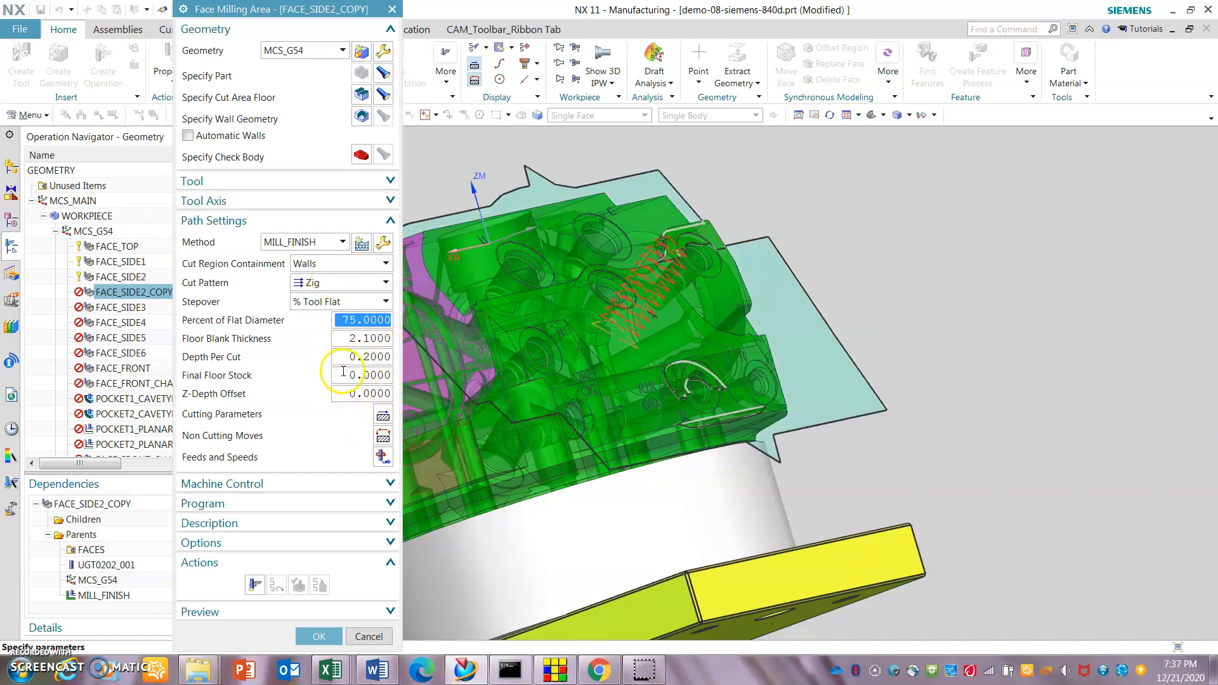
# - Check the copied operation's tool and its Normal To First Face tool axis, generate its tool path and accept the operation
pyautogui.click(352, 201)
pyautogui.click(274, 183)
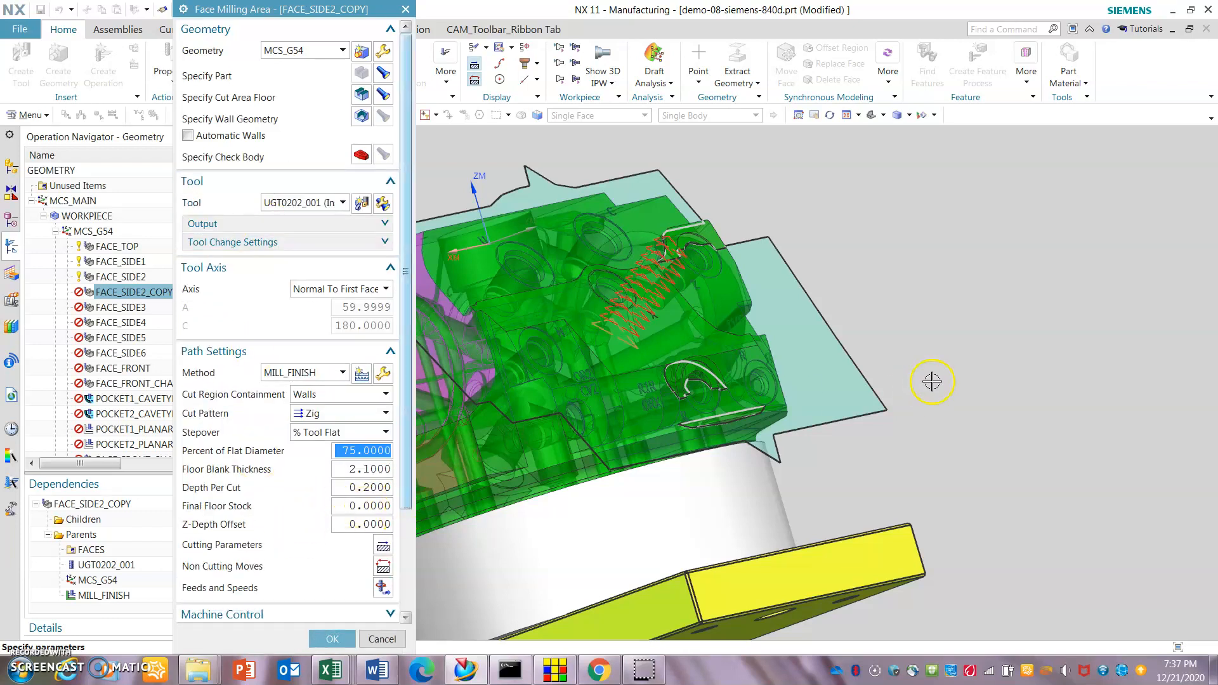
pyautogui.scroll(-3, 914, 391)
pyautogui.moveTo(856, 435); pyautogui.dragTo(832, 404, button='middle')
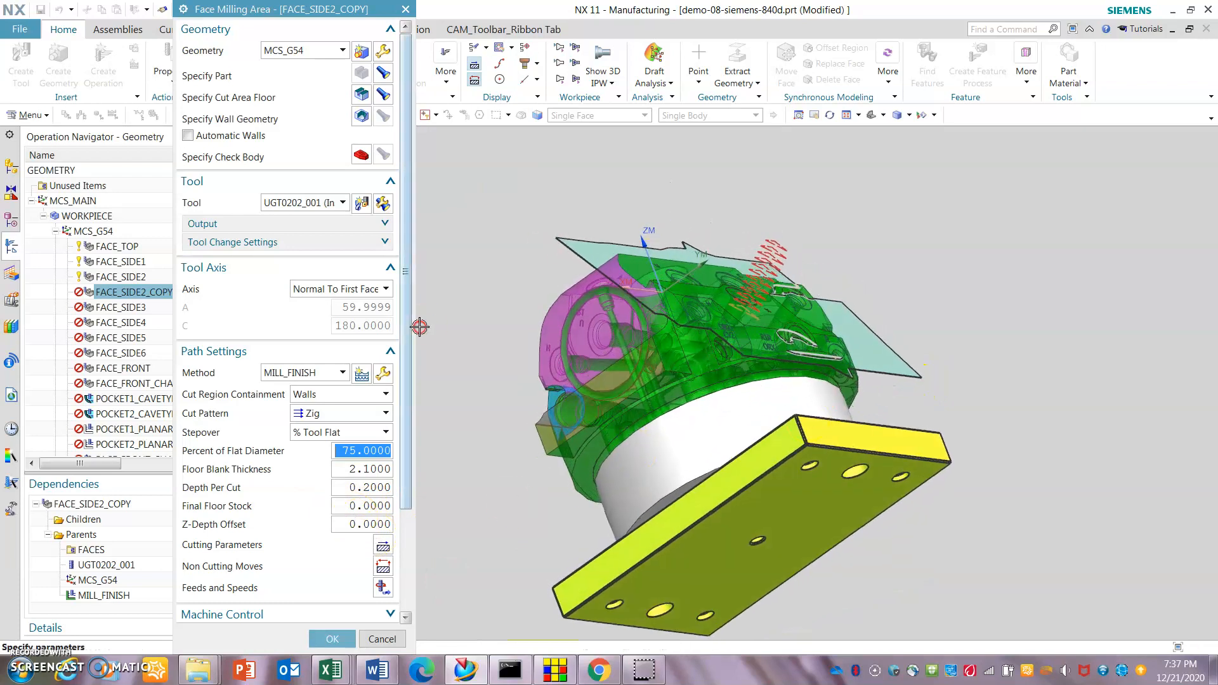
pyautogui.scroll(-4, 292, 482)
pyautogui.click(311, 516)
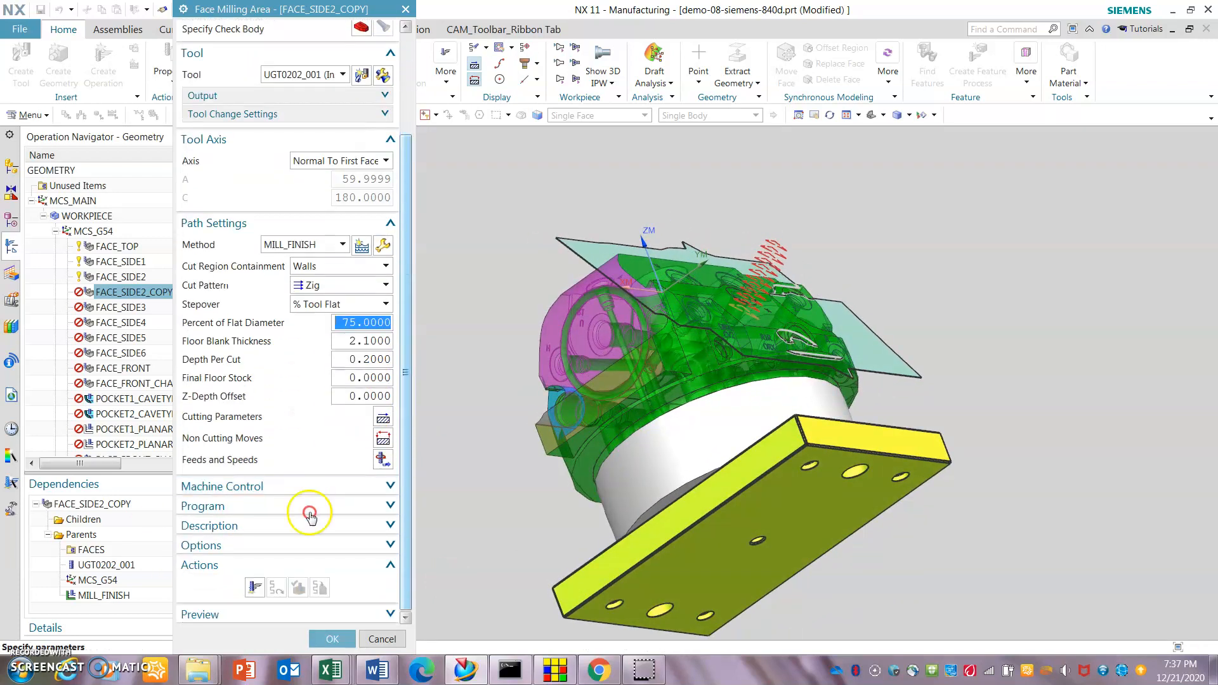
pyautogui.click(255, 589)
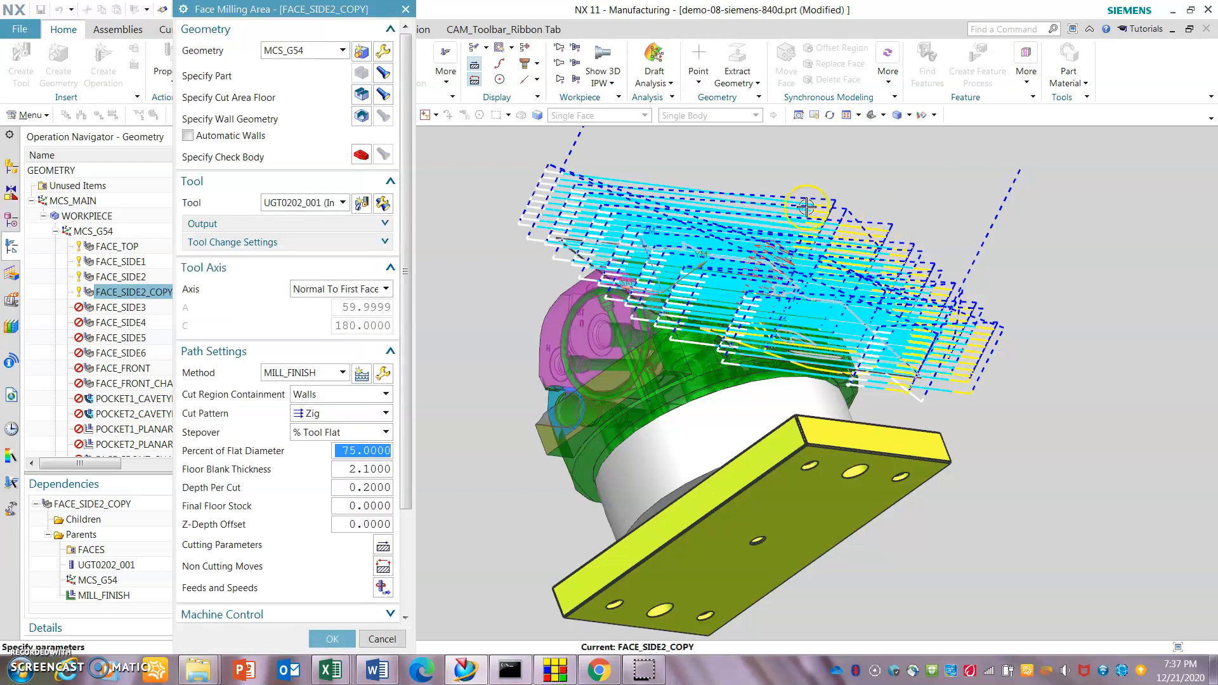
pyautogui.moveTo(541, 264)
pyautogui.mouseDown(button='middle')
pyautogui.moveTo(584, 234)
pyautogui.moveTo(549, 279)
pyautogui.mouseUp(button='middle')
pyautogui.middleClick(409, 411)
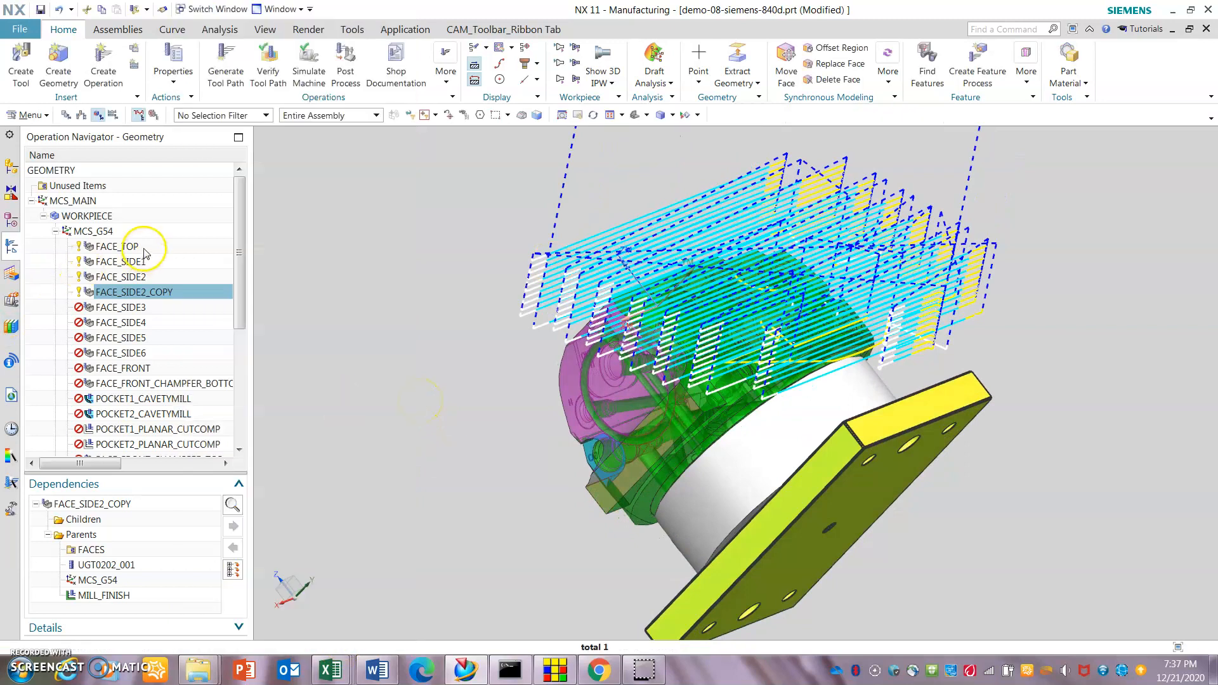
# - Display the FACE_TOP tool path and toggle the visibility of the cylindrical Body (3) around the part
pyautogui.click(121, 246)
pyautogui.moveTo(468, 250); pyautogui.dragTo(479, 279, button='middle')
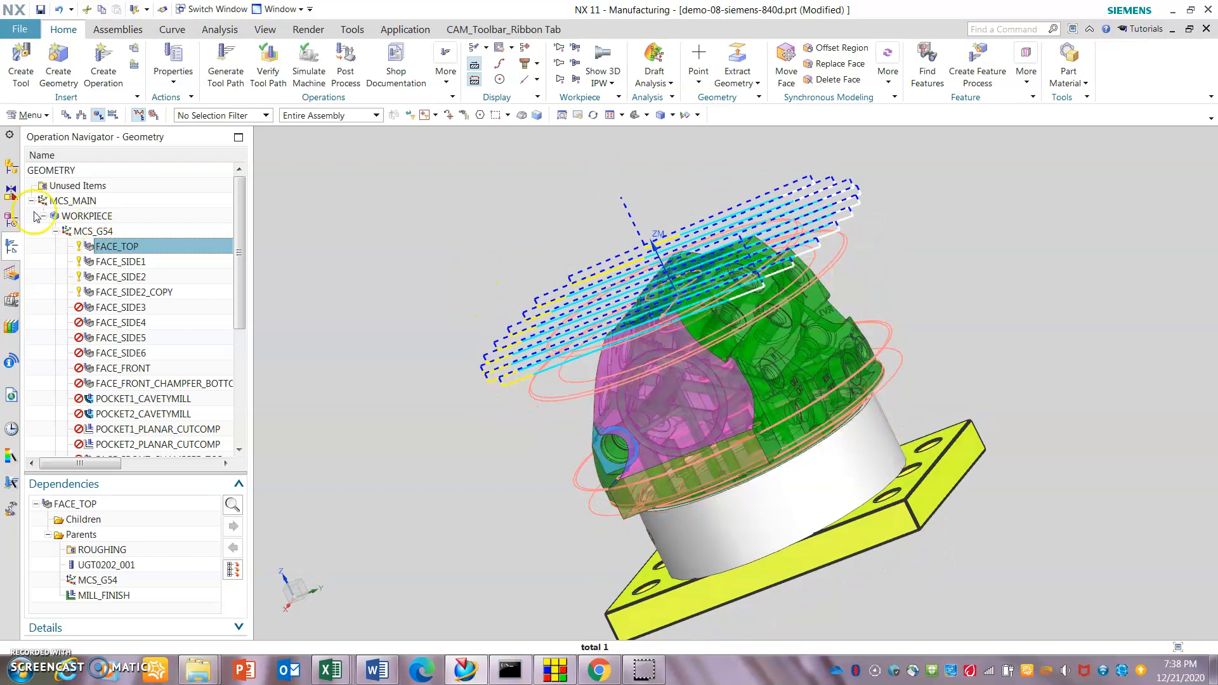
pyautogui.click(12, 219)
pyautogui.rightClick(130, 307)
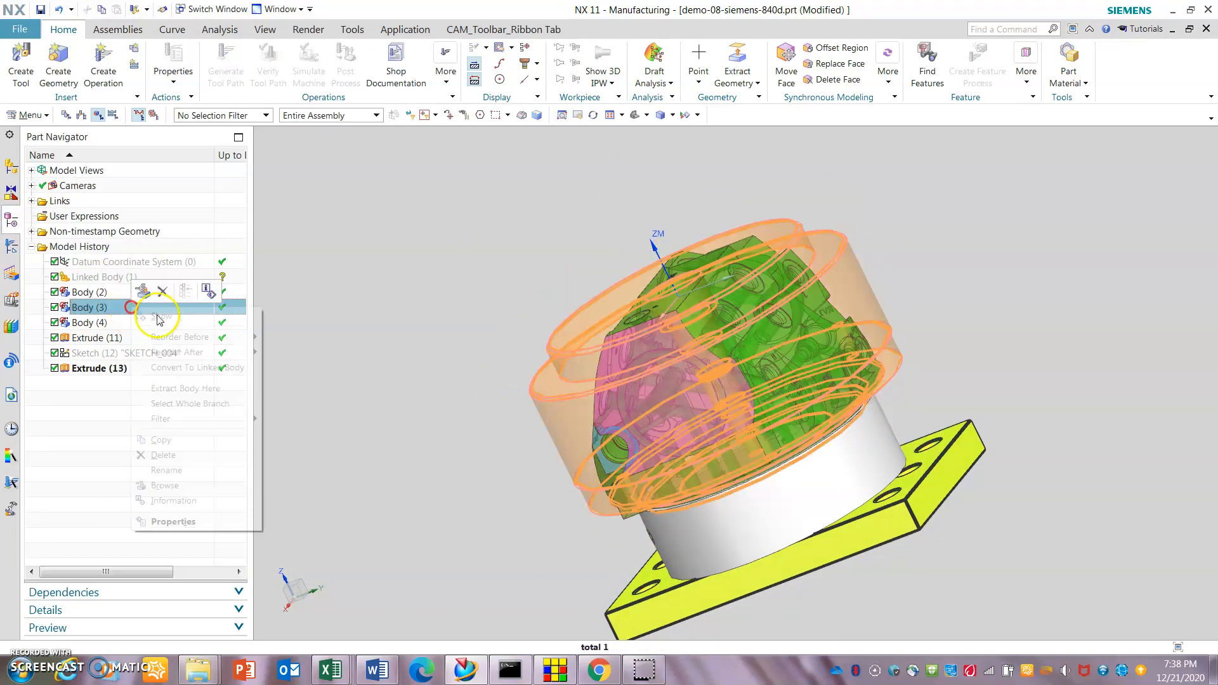
pyautogui.click(160, 316)
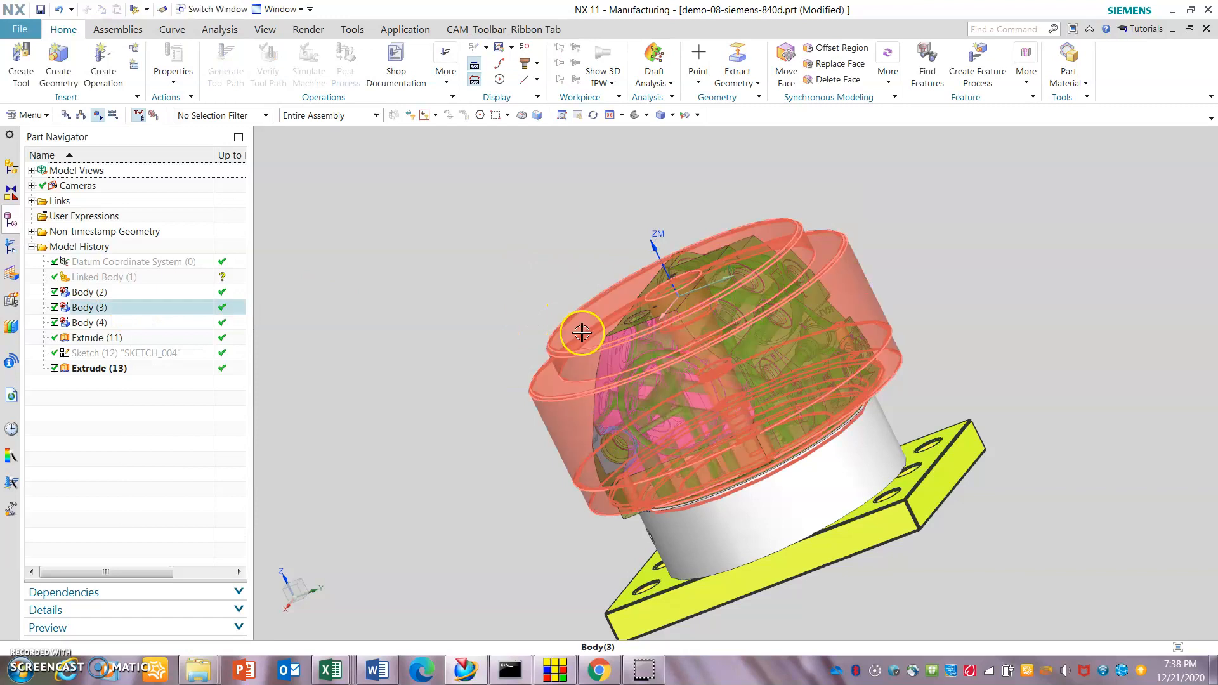
pyautogui.moveTo(427, 327)
pyautogui.mouseDown(button='middle')
pyautogui.moveTo(484, 326)
pyautogui.moveTo(448, 329)
pyautogui.mouseUp(button='middle')
pyautogui.click(156, 308)
pyautogui.rightClick(158, 312)
pyautogui.click(177, 319)
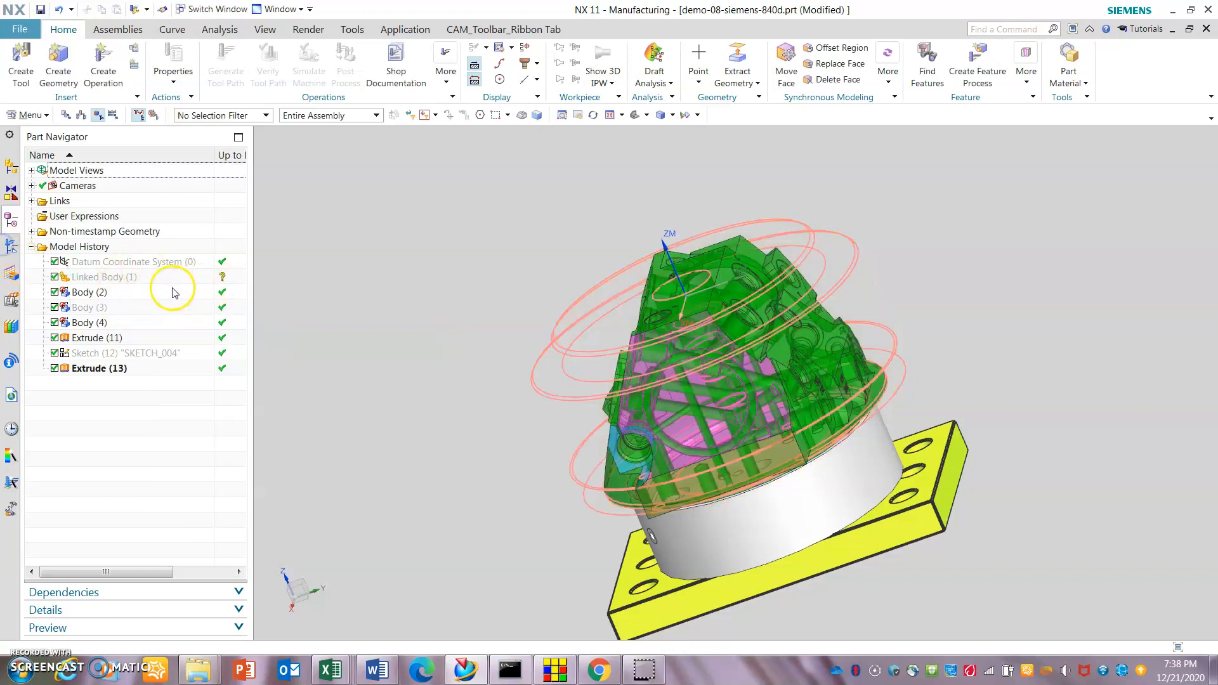
# - Display the tool paths of FACE_TOP, FACE_SIDE1 and FACE_SIDE2 in turn over the workpiece
pyautogui.click(11, 246)
pyautogui.click(127, 246)
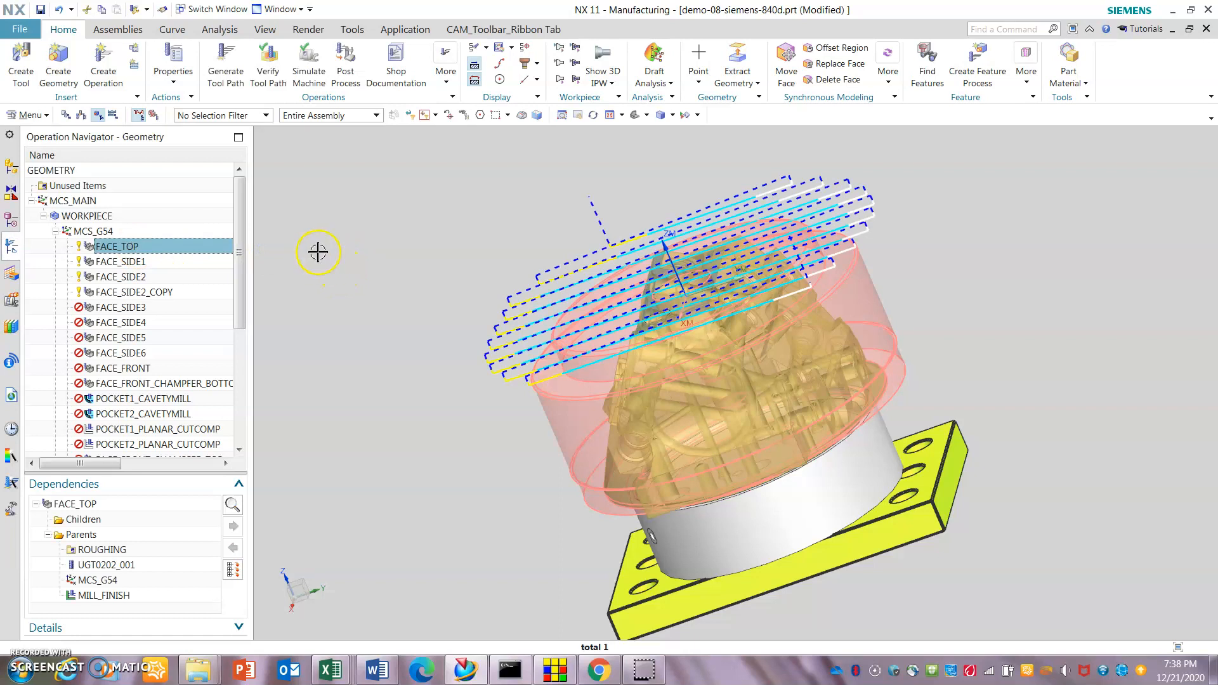
pyautogui.click(139, 261)
pyautogui.click(137, 277)
pyautogui.moveTo(378, 317); pyautogui.dragTo(450, 323, button='middle')
# - Display the FACE_SIDE2_COPY tool path and examine its cutting passes and tool axis direction from several angles
pyautogui.click(158, 292)
pyautogui.scroll(-4, 187, 305)
pyautogui.scroll(4, 181, 295)
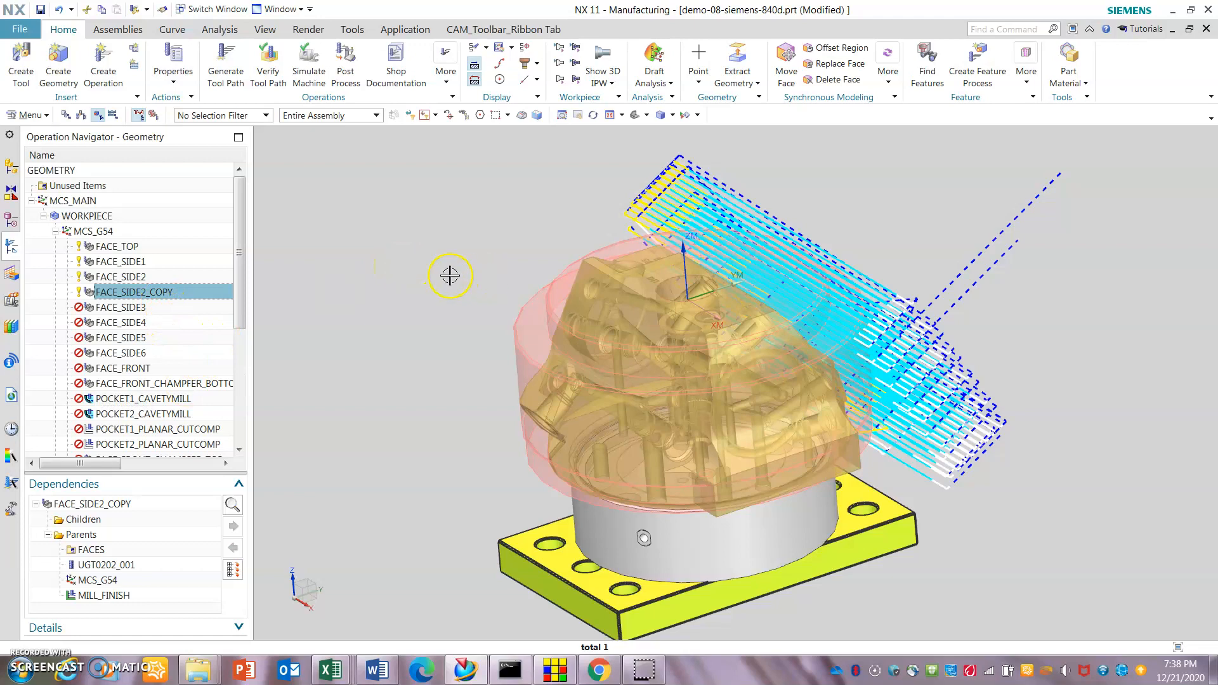
pyautogui.moveTo(410, 266); pyautogui.dragTo(473, 281, button='middle')
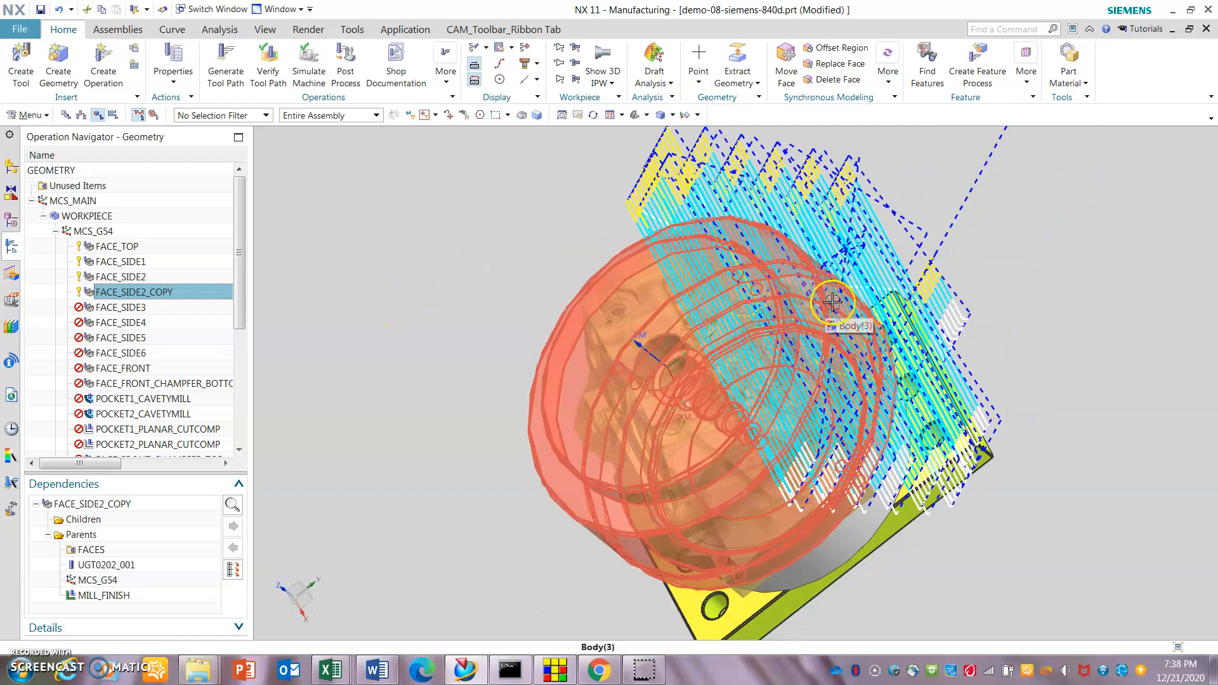
pyautogui.moveTo(529, 169)
pyautogui.mouseDown(button='middle')
pyautogui.moveTo(516, 193)
pyautogui.moveTo(524, 168)
pyautogui.moveTo(534, 179)
pyautogui.mouseUp(button='middle')
pyautogui.scroll(3, 786, 159)
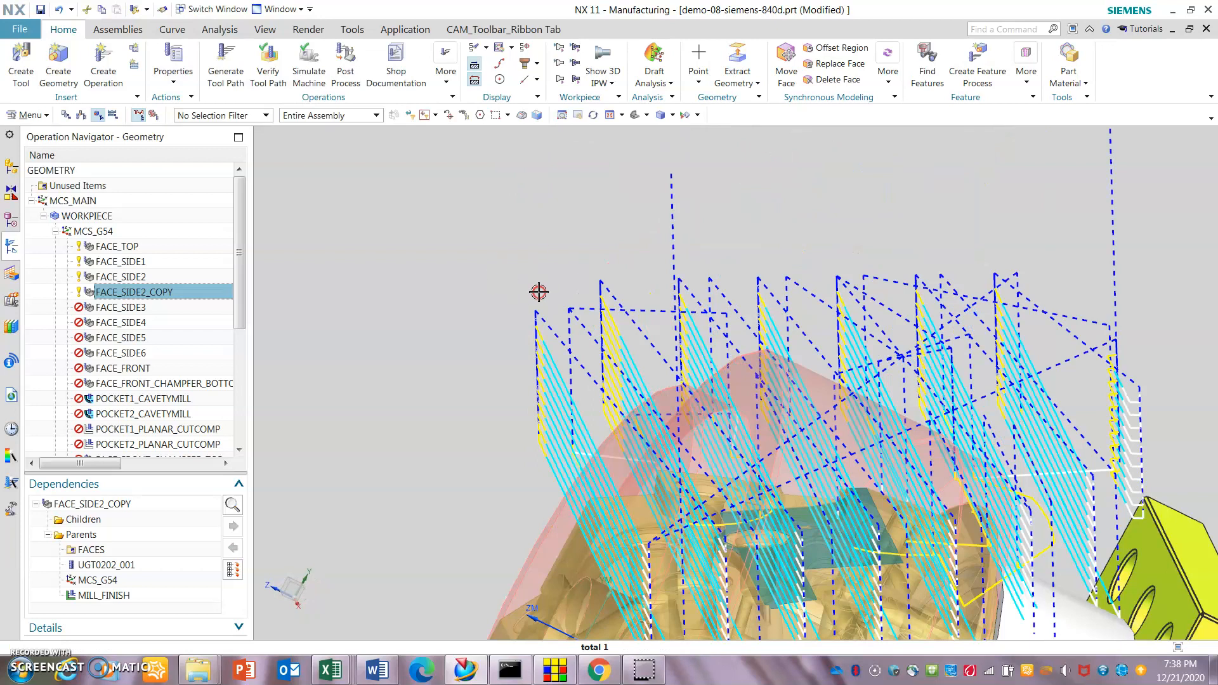
pyautogui.scroll(-2, 538, 292)
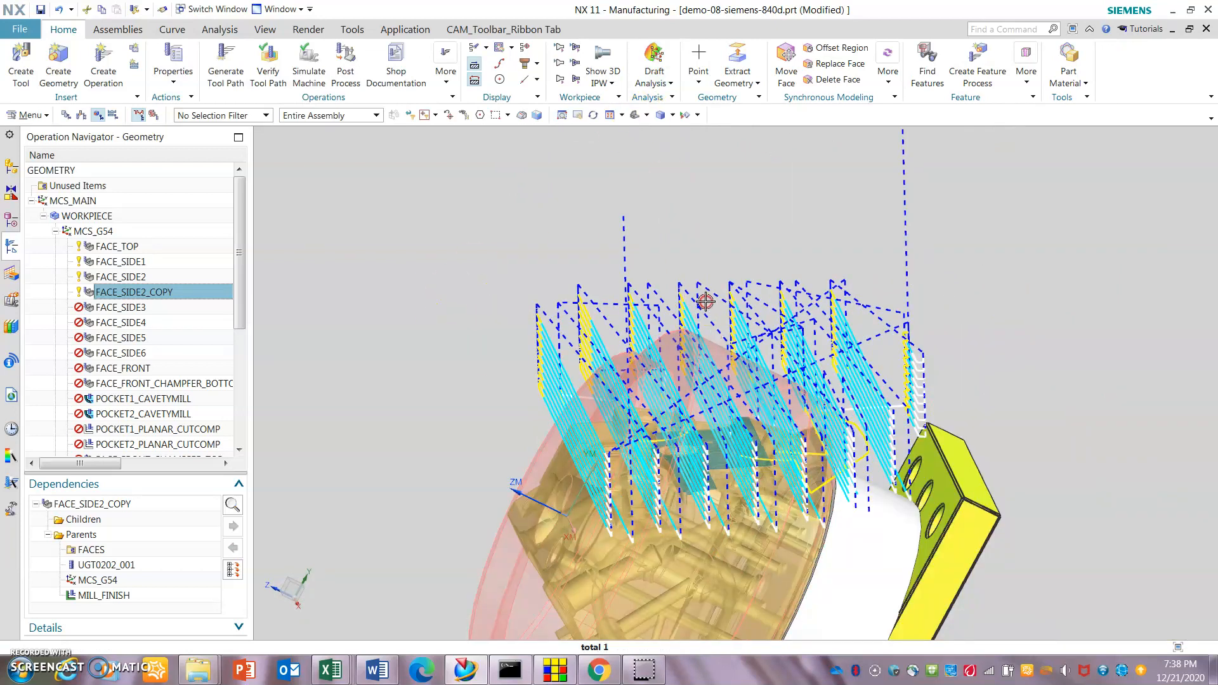
# - Display the VARIABLE_STREAMLINE tool path on the part and open the operation for editing
pyautogui.scroll(-5, 192, 309)
pyautogui.scroll(5, 191, 305)
pyautogui.scroll(-5, 170, 299)
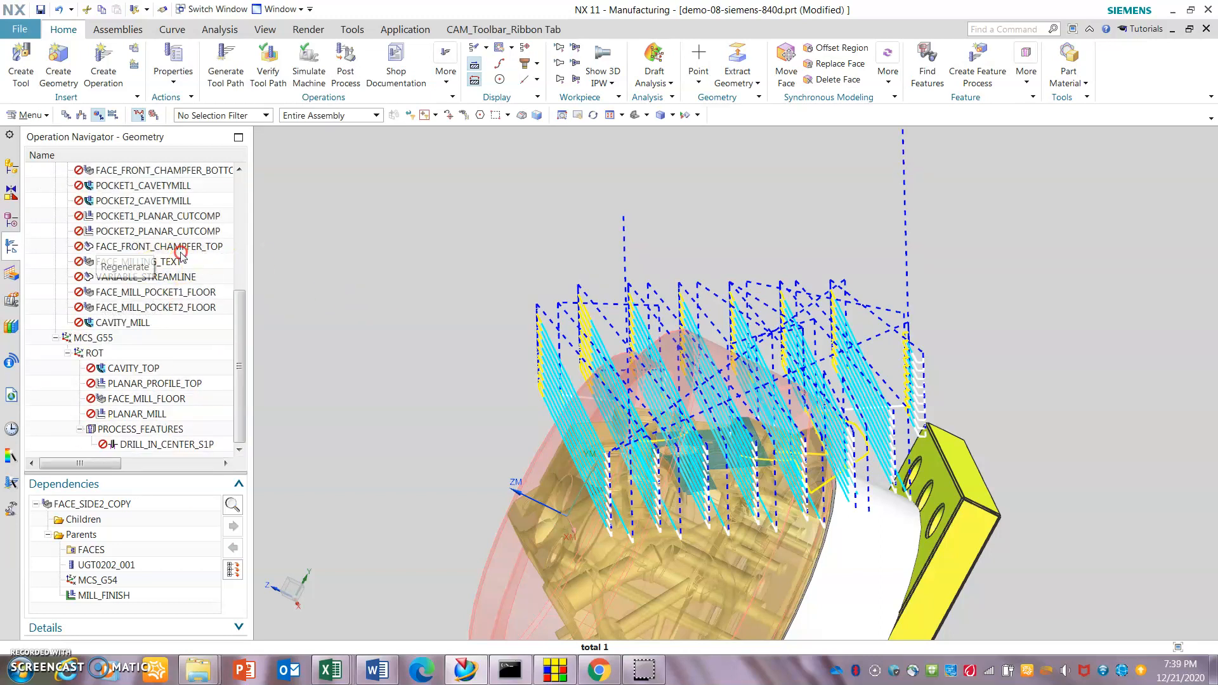
pyautogui.click(184, 278)
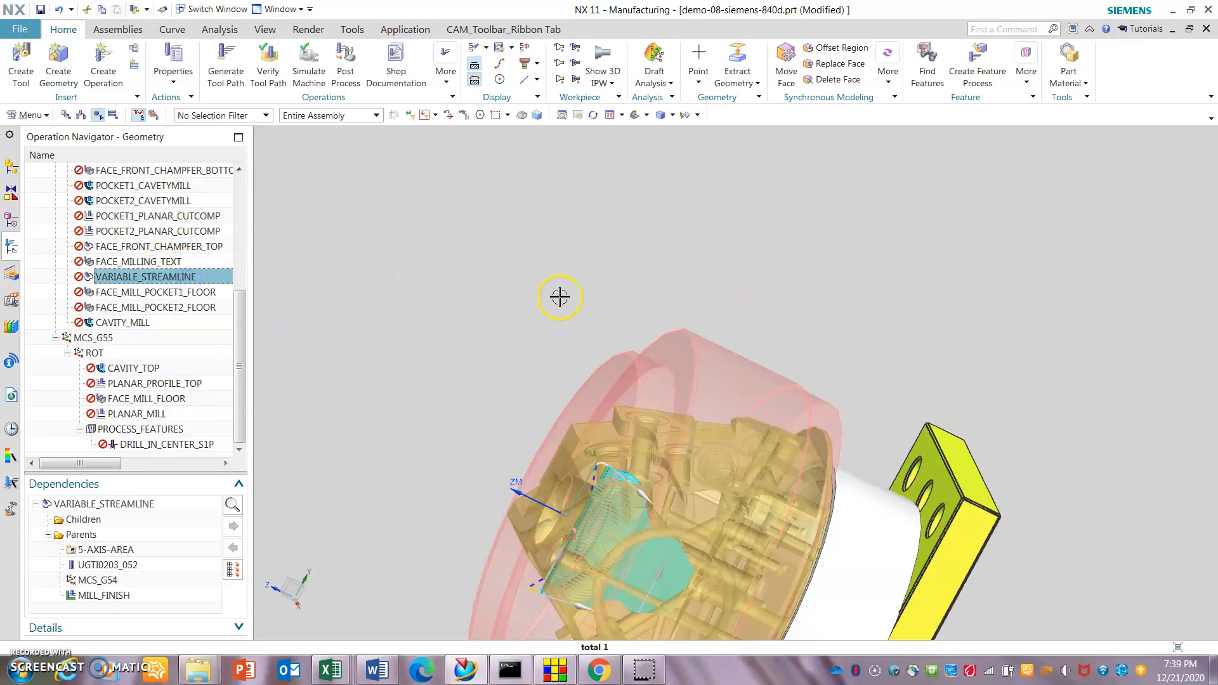
pyautogui.scroll(-3, 552, 299)
pyautogui.moveTo(479, 302); pyautogui.dragTo(519, 262, button='middle')
pyautogui.rightClick(170, 278)
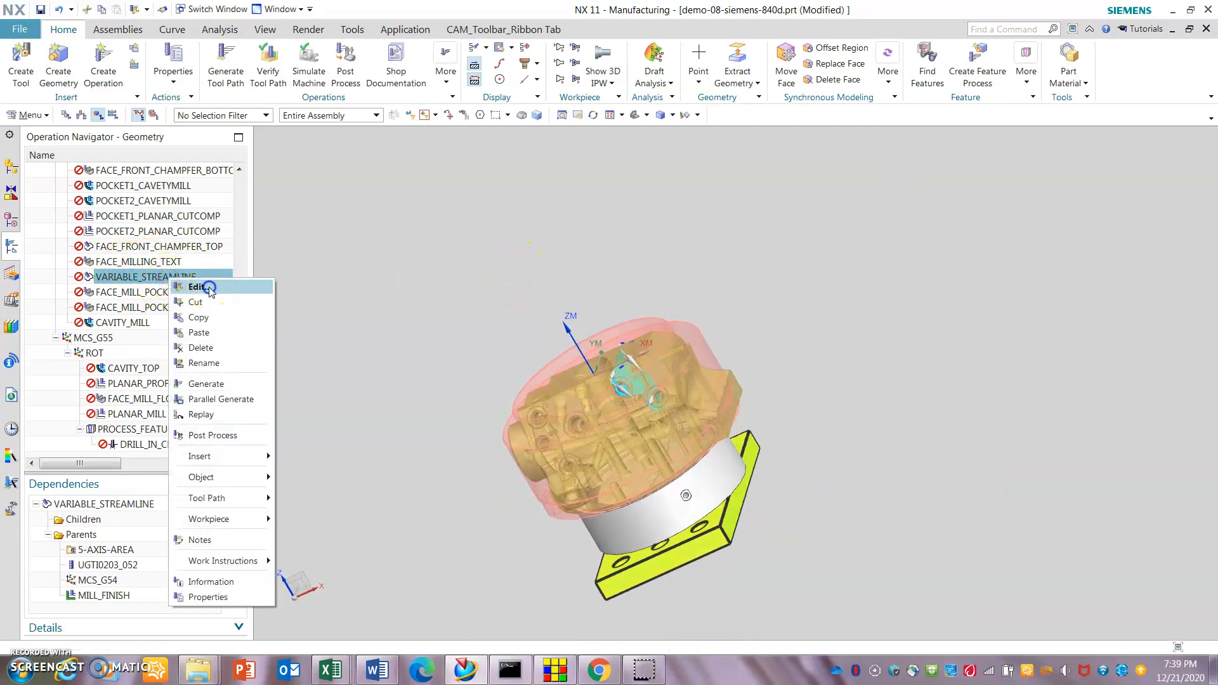
pyautogui.click(197, 288)
pyautogui.scroll(5, 638, 361)
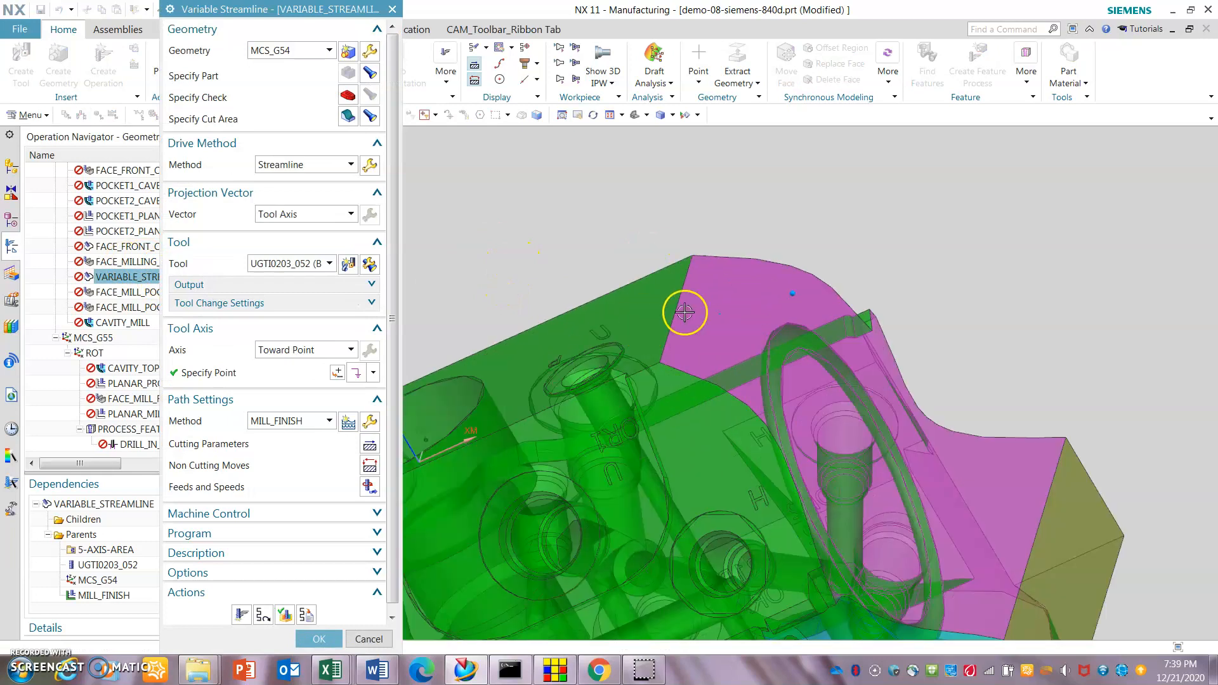
pyautogui.scroll(-1, 637, 360)
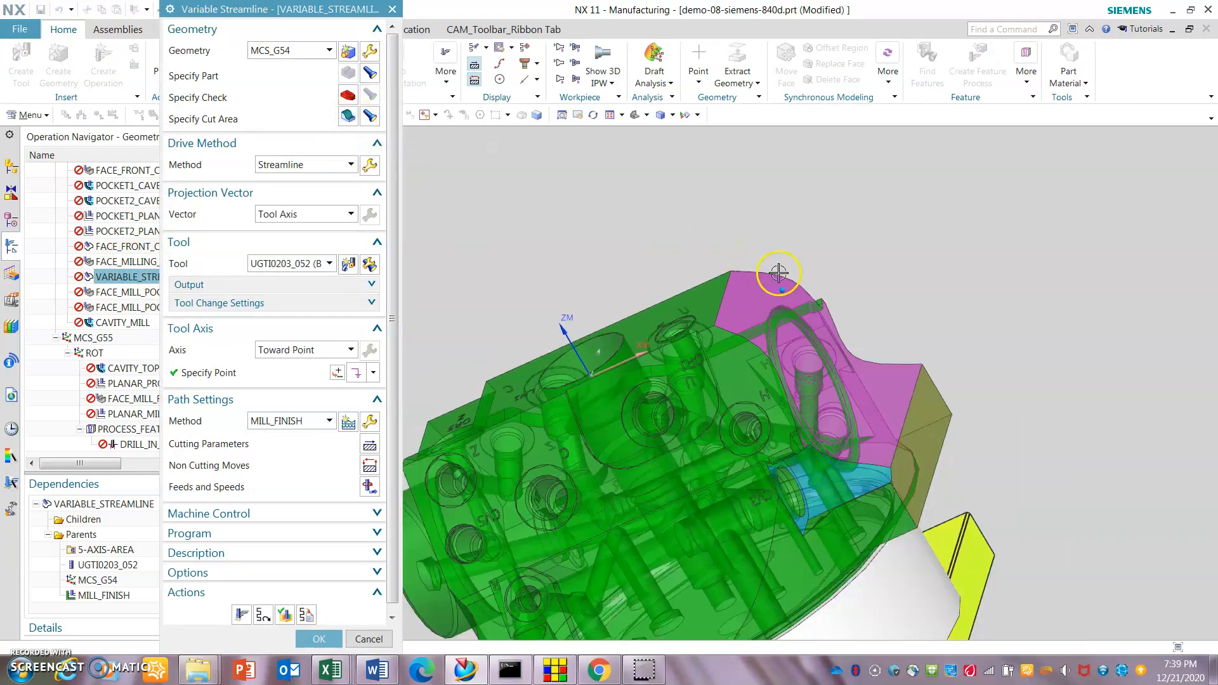
pyautogui.click(348, 116)
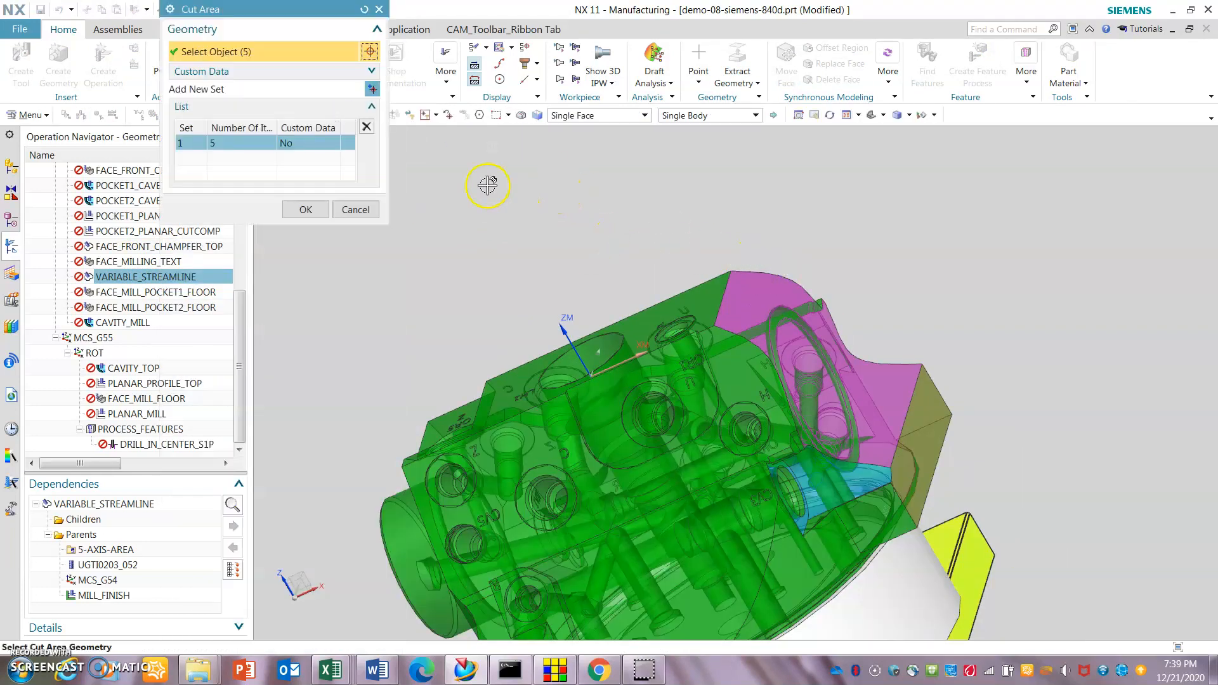
pyautogui.click(366, 127)
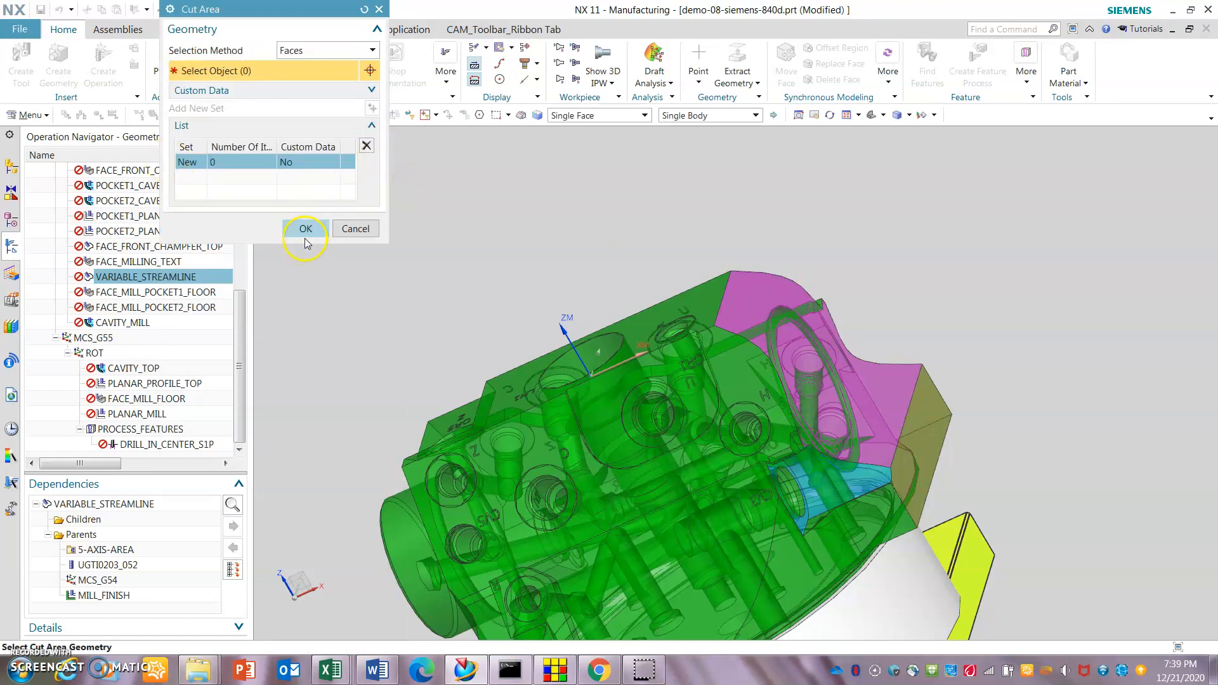
pyautogui.click(740, 292)
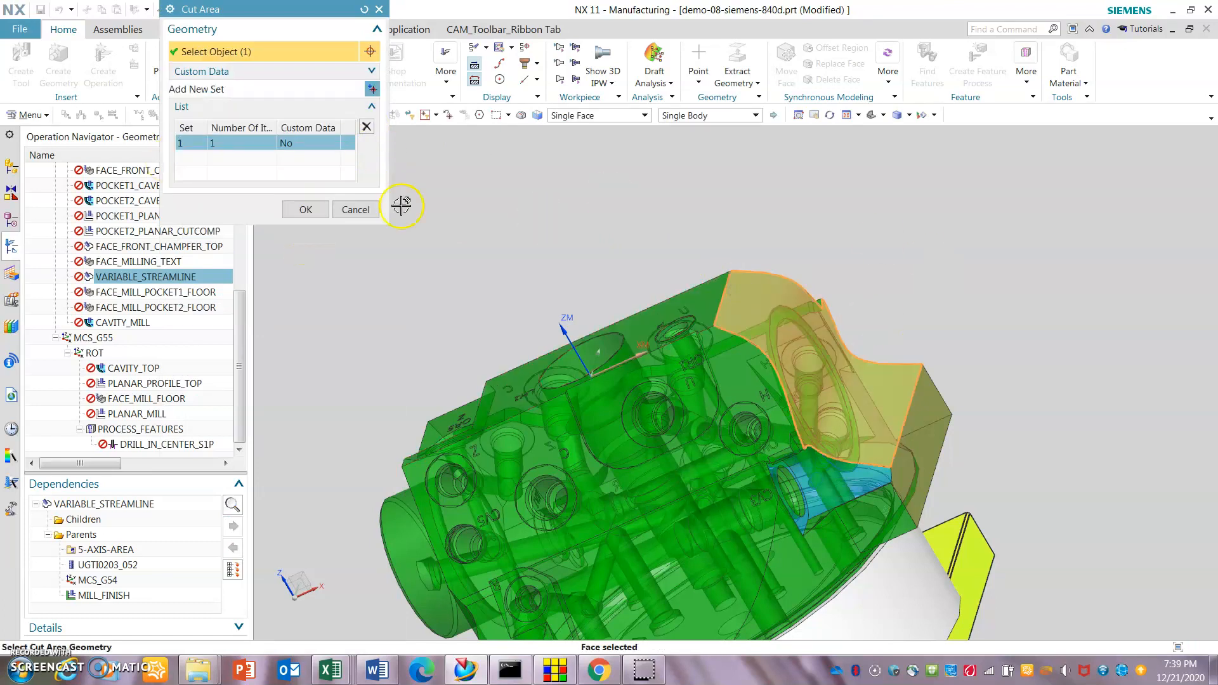
pyautogui.click(345, 210)
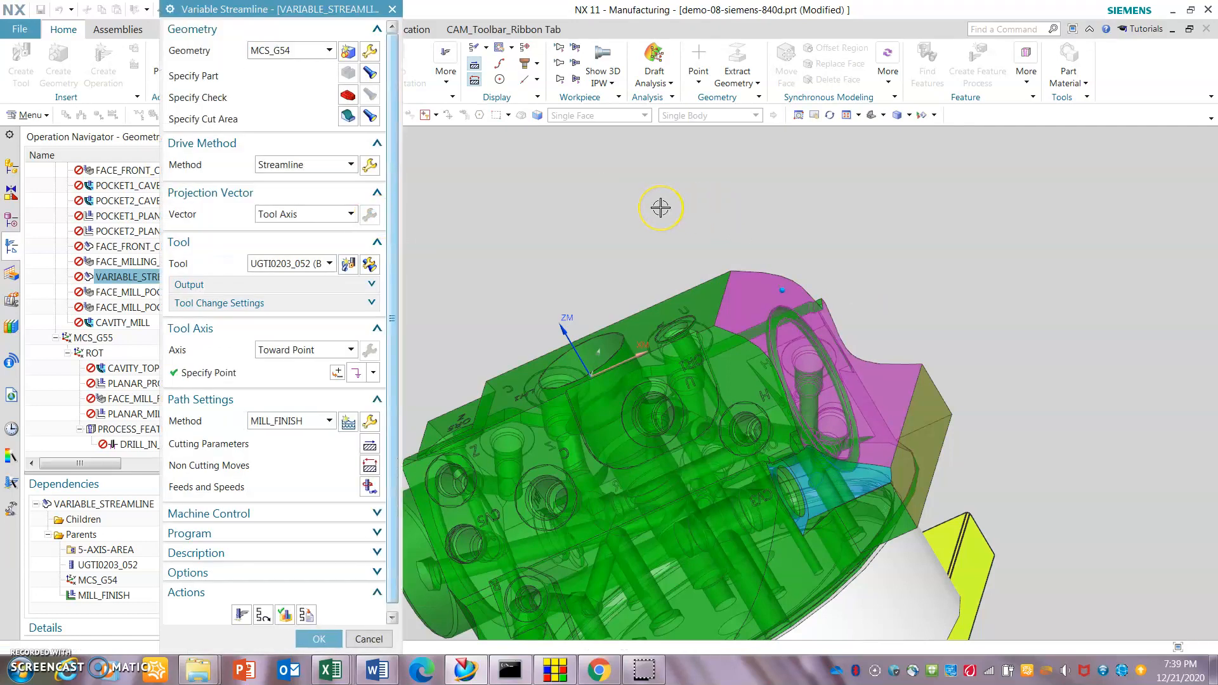
# - Remove all existing flow curves and cross curves from the operation's Streamline drive method
pyautogui.moveTo(624, 226)
pyautogui.mouseDown(button='middle')
pyautogui.moveTo(603, 212)
pyautogui.moveTo(613, 209)
pyautogui.mouseUp(button='middle')
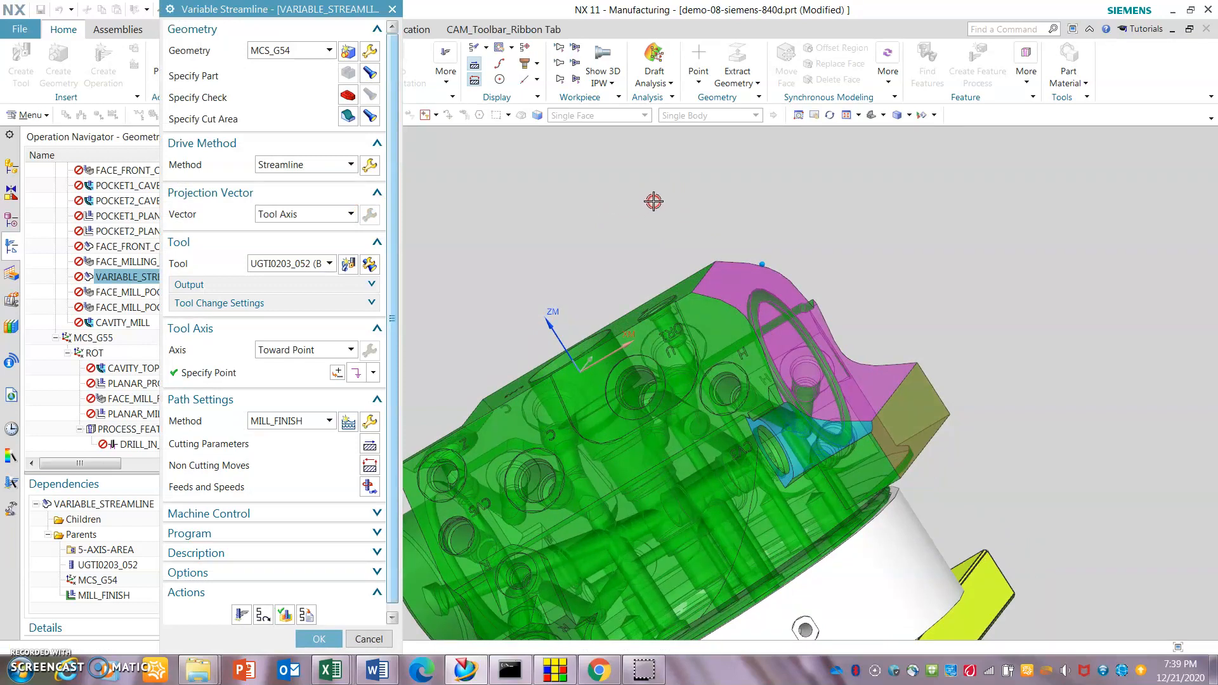
pyautogui.moveTo(650, 203); pyautogui.dragTo(657, 194, button='middle')
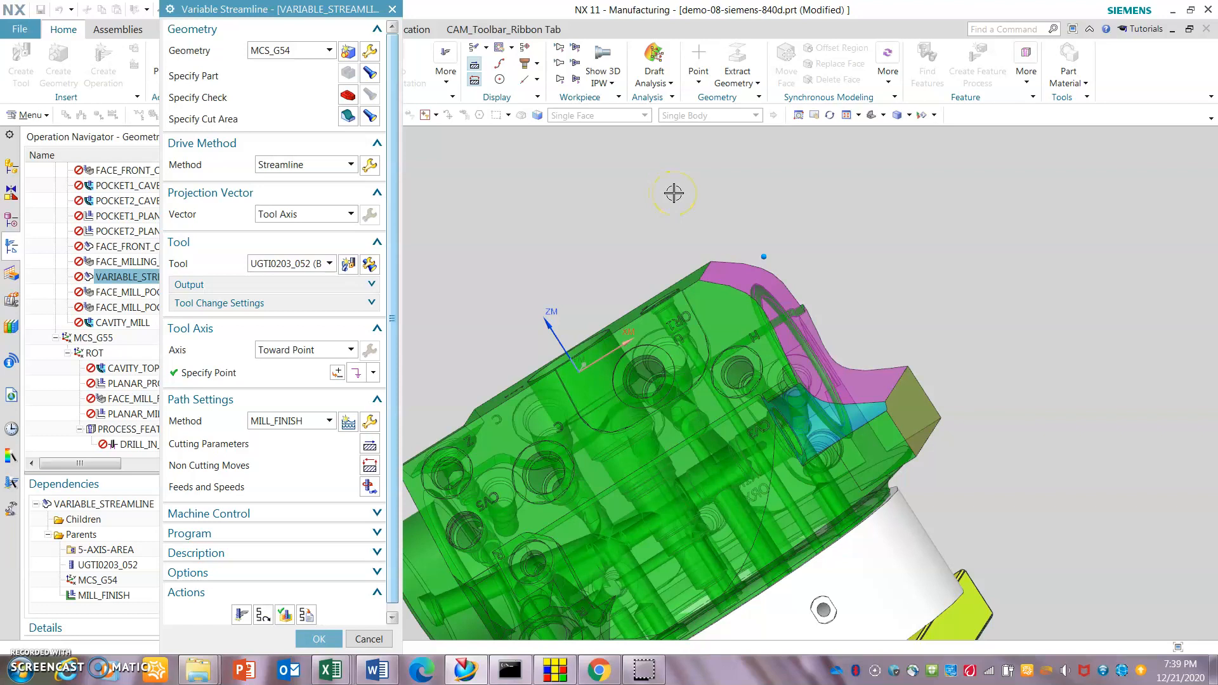
pyautogui.scroll(-1, 299, 424)
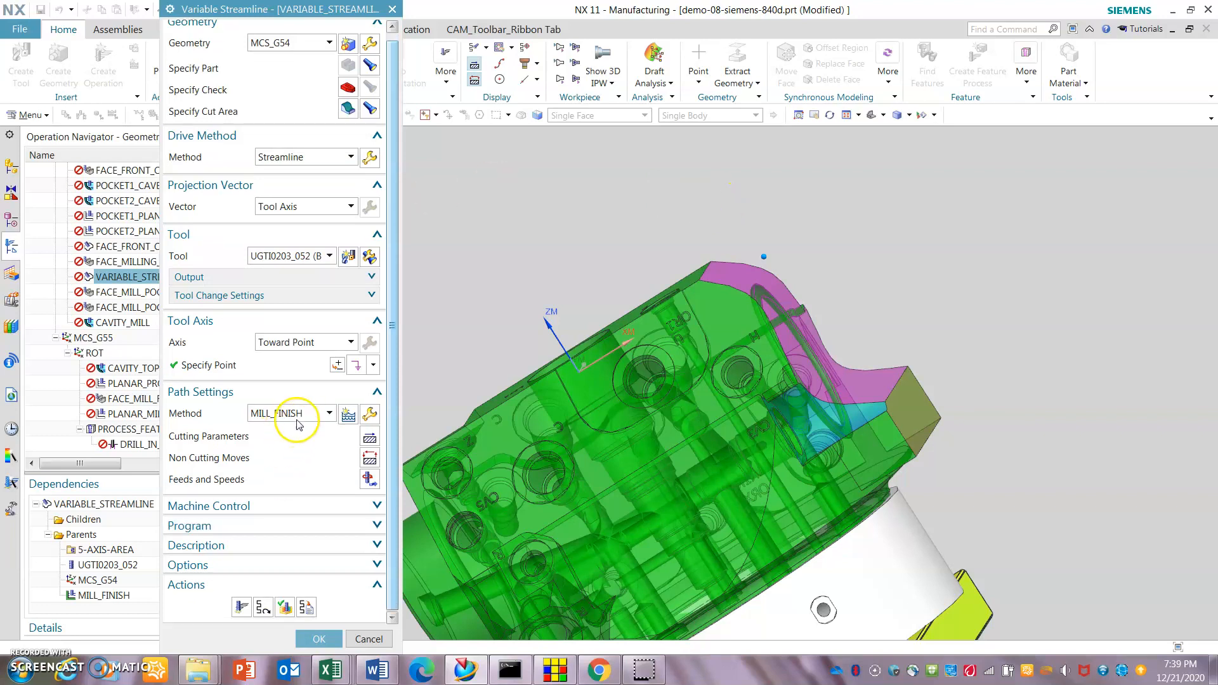
pyautogui.scroll(-2, 690, 268)
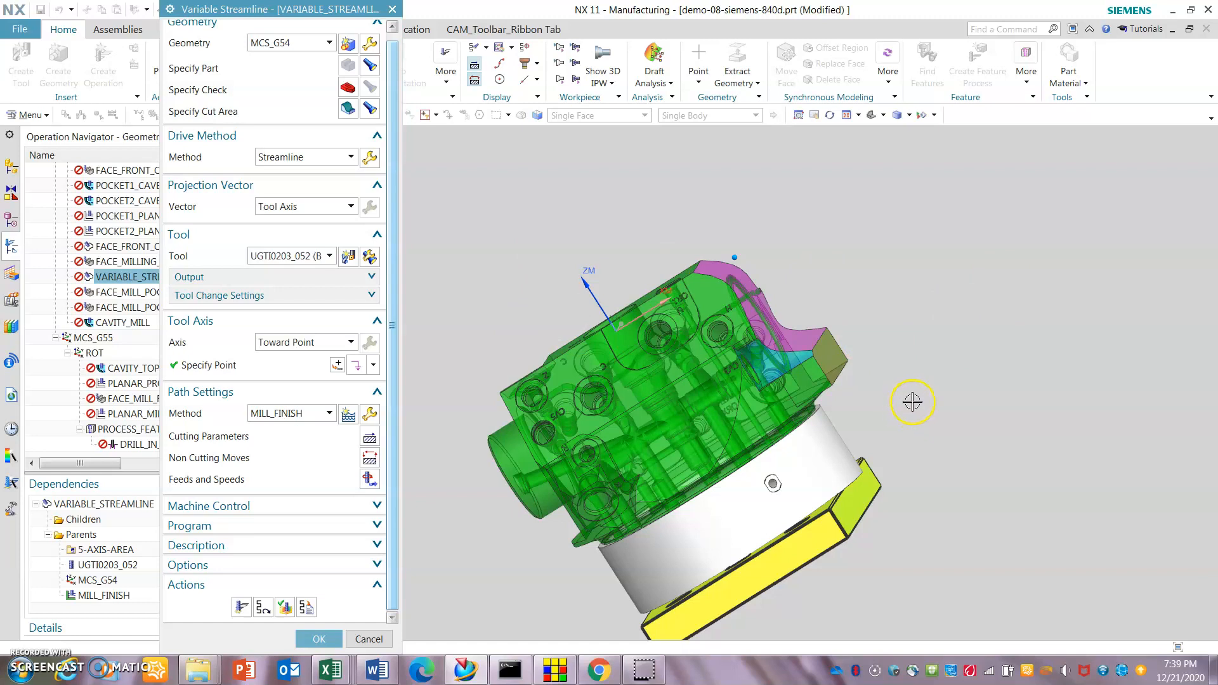
pyautogui.scroll(2, 731, 230)
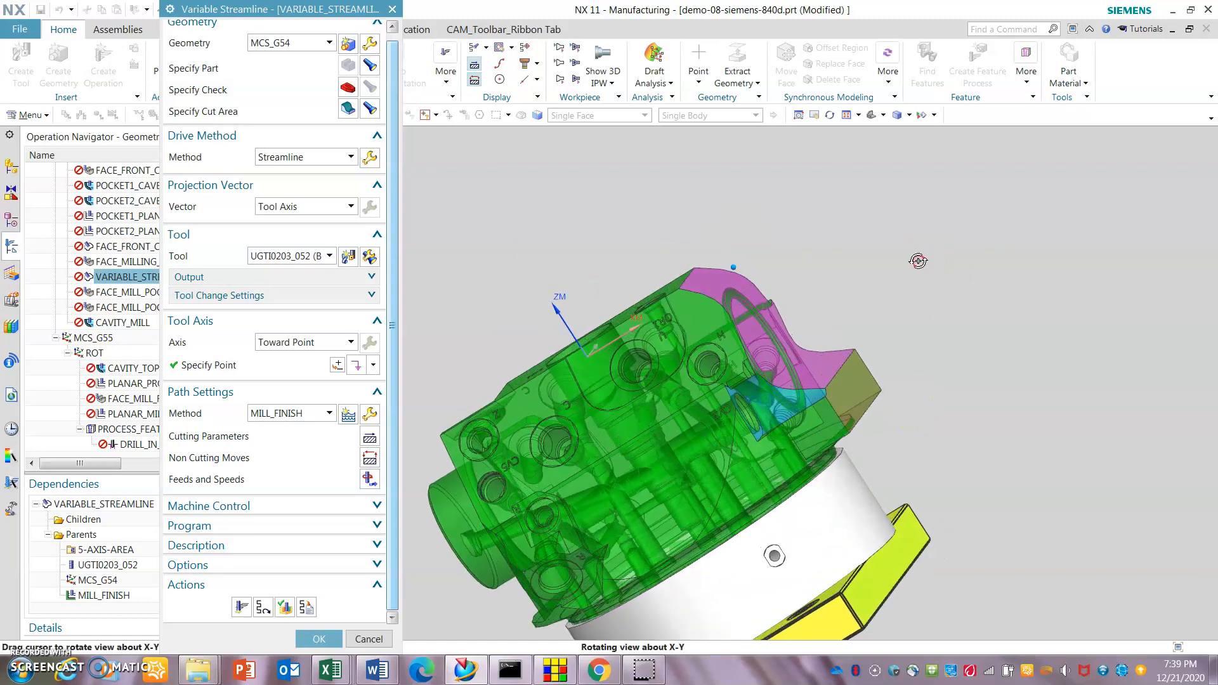
pyautogui.scroll(2, 914, 260)
pyautogui.click(375, 162)
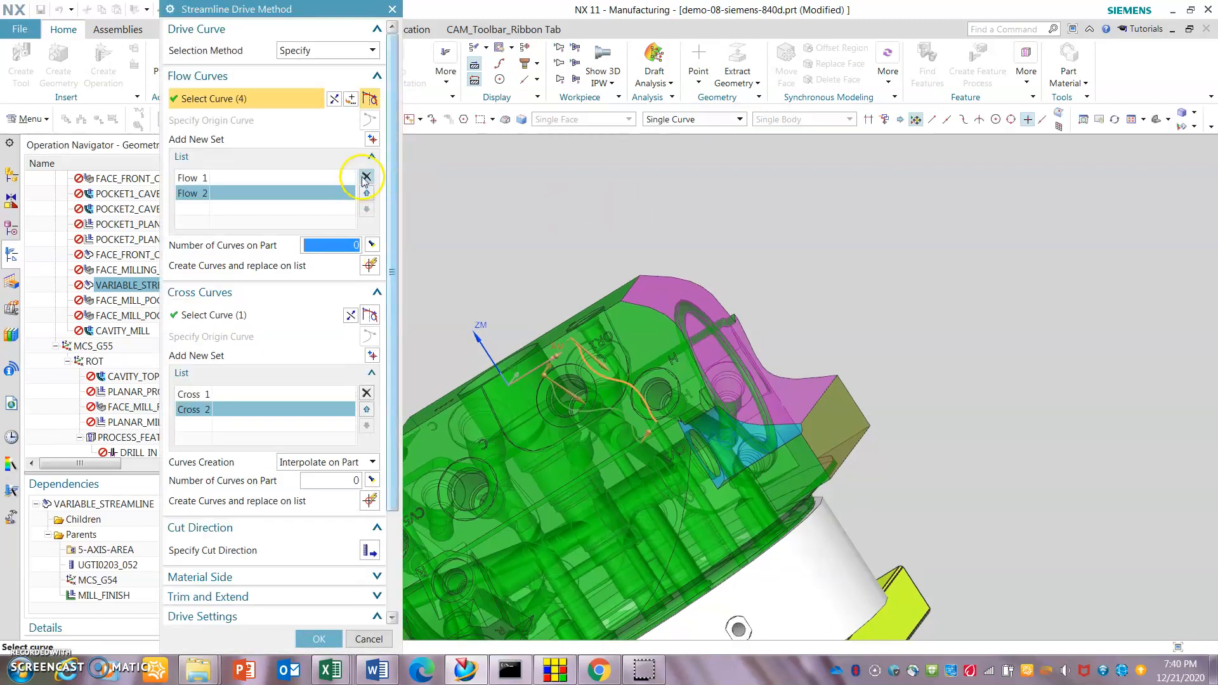
pyautogui.click(366, 177)
pyautogui.click(367, 177)
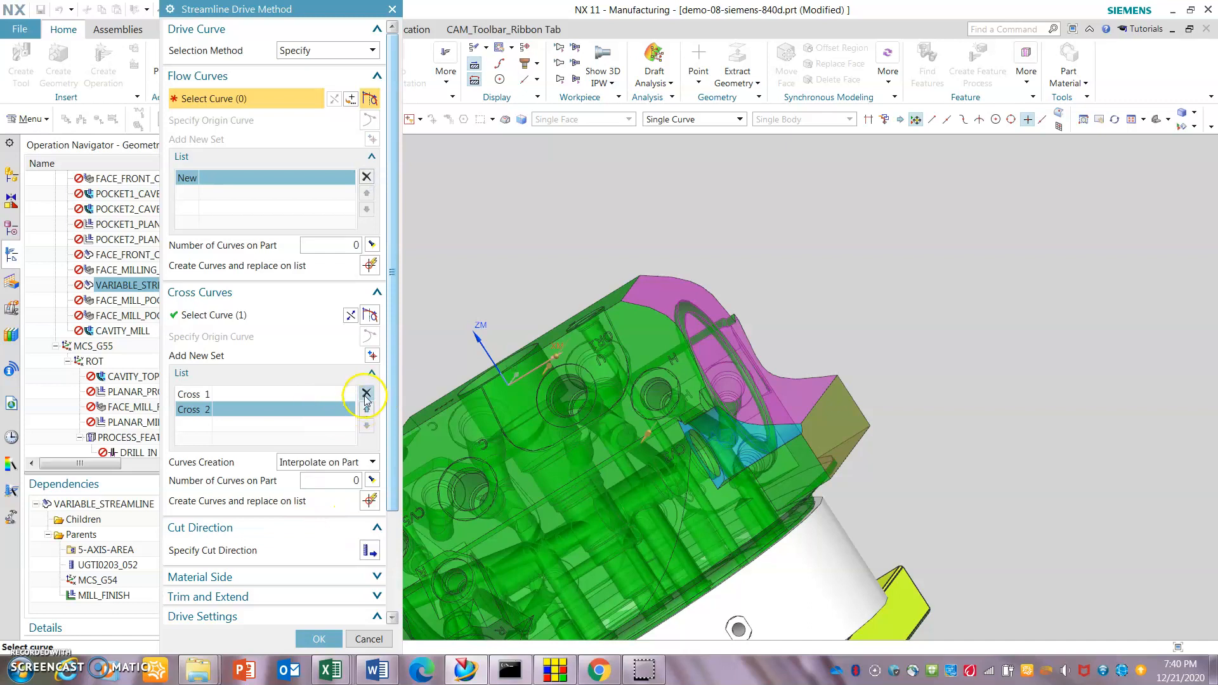
pyautogui.click(367, 393)
pyautogui.click(367, 393)
# - Select the connected curved edges along one side of the magenta contoured face as the first flow curve set
pyautogui.moveTo(784, 207); pyautogui.dragTo(736, 251, button='middle')
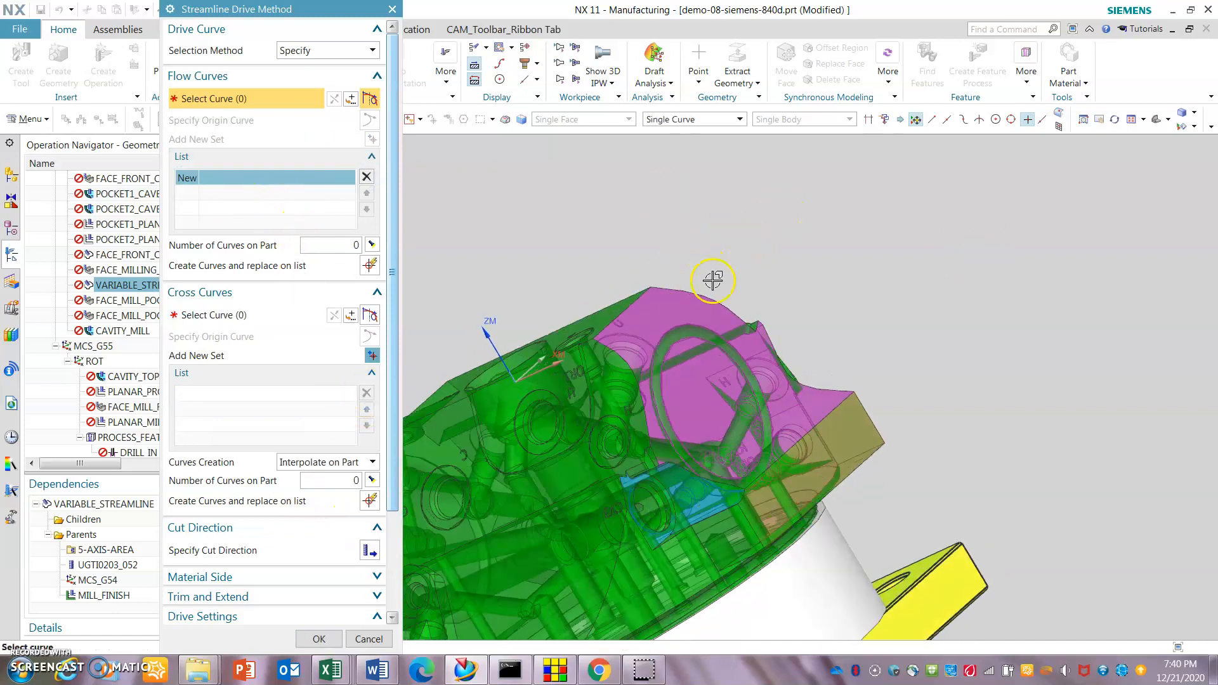
pyautogui.click(682, 290)
pyautogui.scroll(3, 794, 320)
pyautogui.moveTo(932, 238); pyautogui.dragTo(691, 280, button='middle')
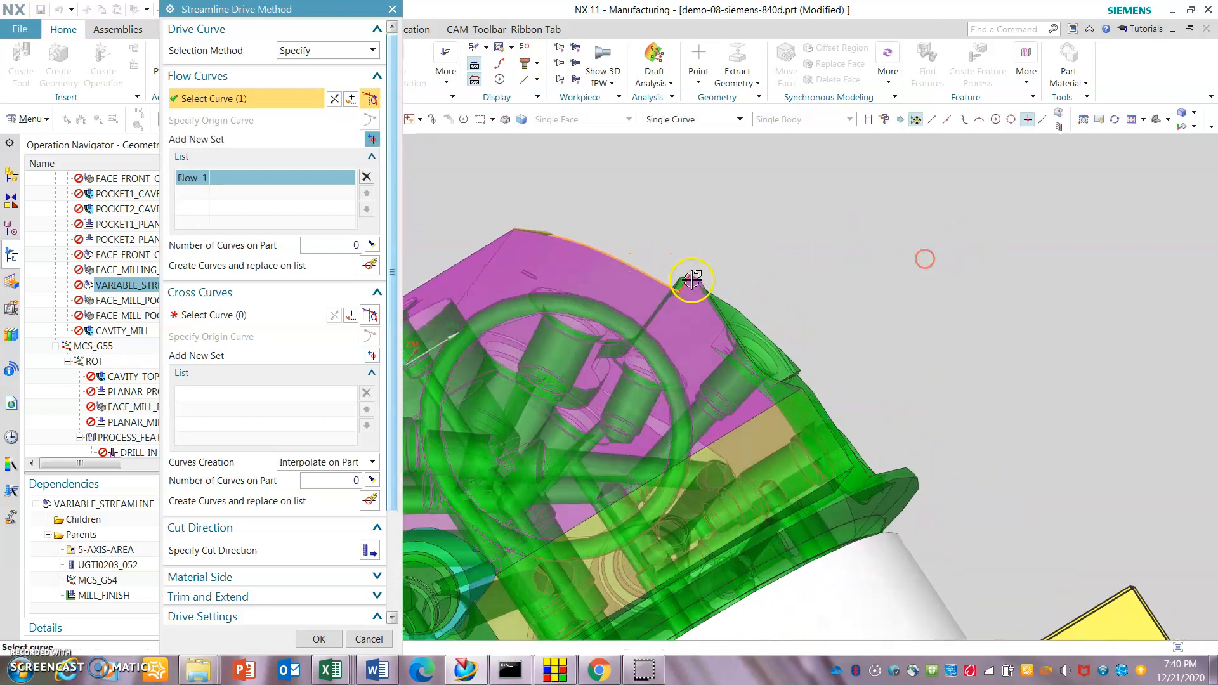
pyautogui.click(692, 283)
pyautogui.scroll(4, 701, 278)
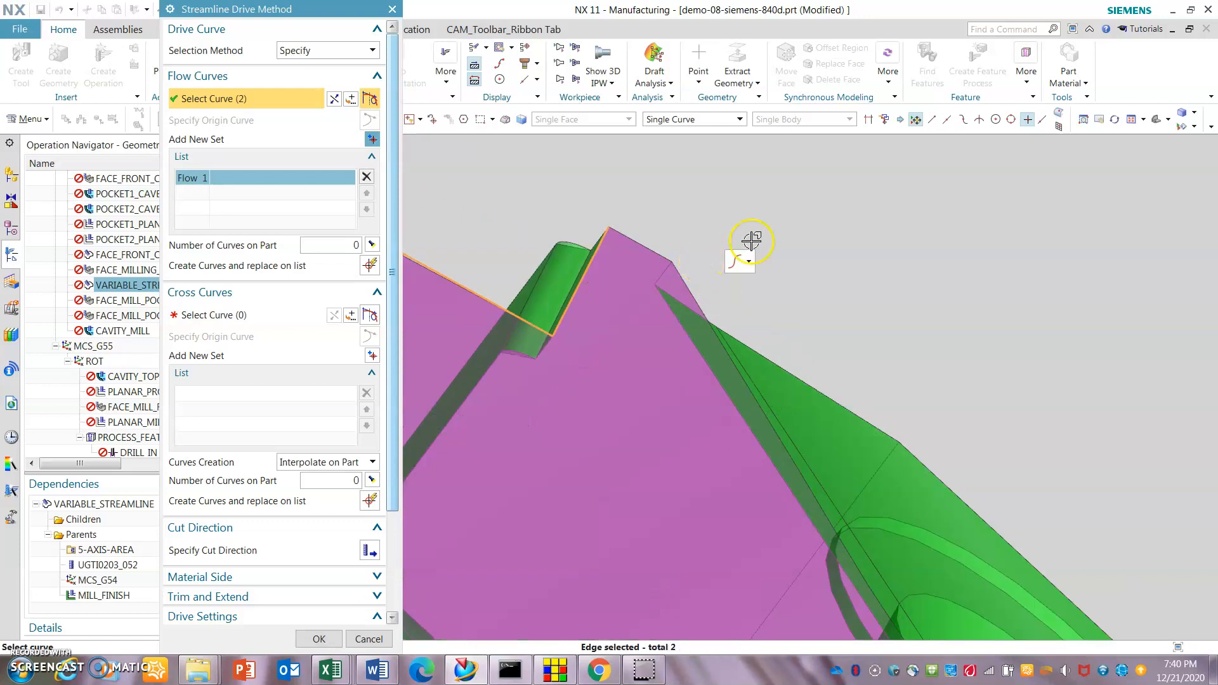
pyautogui.scroll(-4, 816, 217)
pyautogui.moveTo(965, 223); pyautogui.dragTo(974, 256, button='middle')
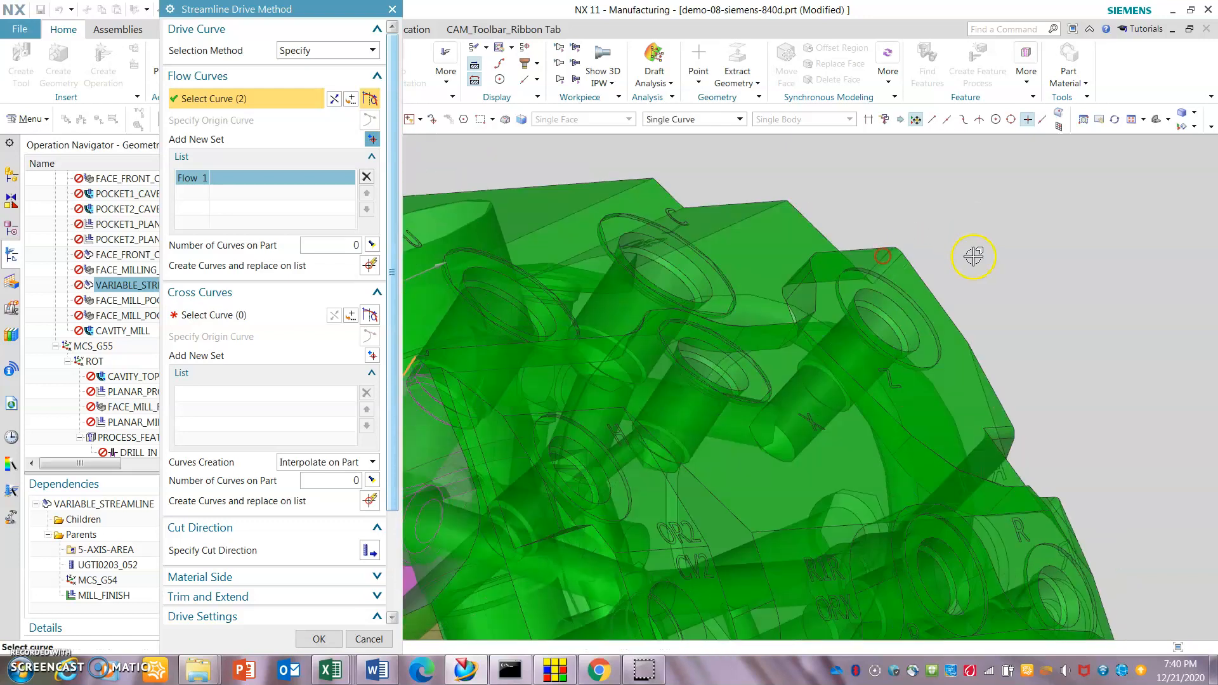
pyautogui.scroll(-5, 974, 256)
pyautogui.moveTo(539, 341); pyautogui.dragTo(769, 354, button='middle')
pyautogui.scroll(5, 884, 340)
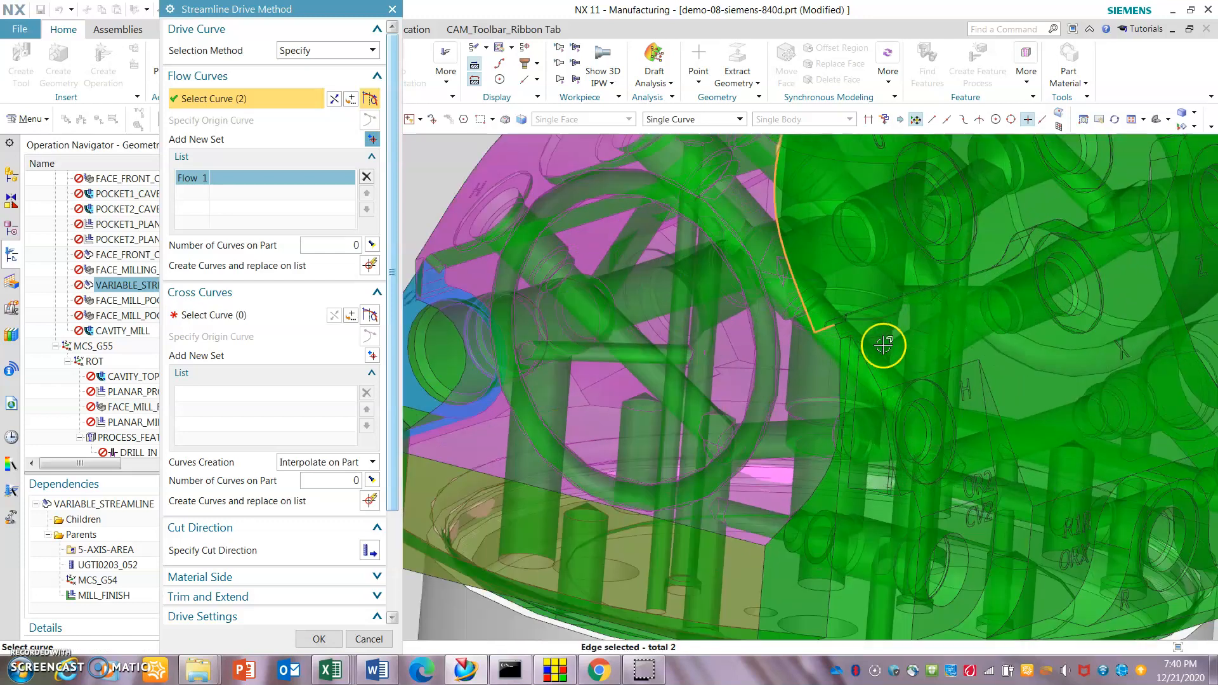
pyautogui.scroll(2, 838, 362)
pyautogui.click(843, 350)
pyautogui.click(842, 348)
pyautogui.scroll(-6, 775, 294)
# - Add a second flow curve set from the four connected edges on the opposite side of the magenta face, including the notch beside the bore
pyautogui.click(373, 139)
pyautogui.scroll(-5, 816, 516)
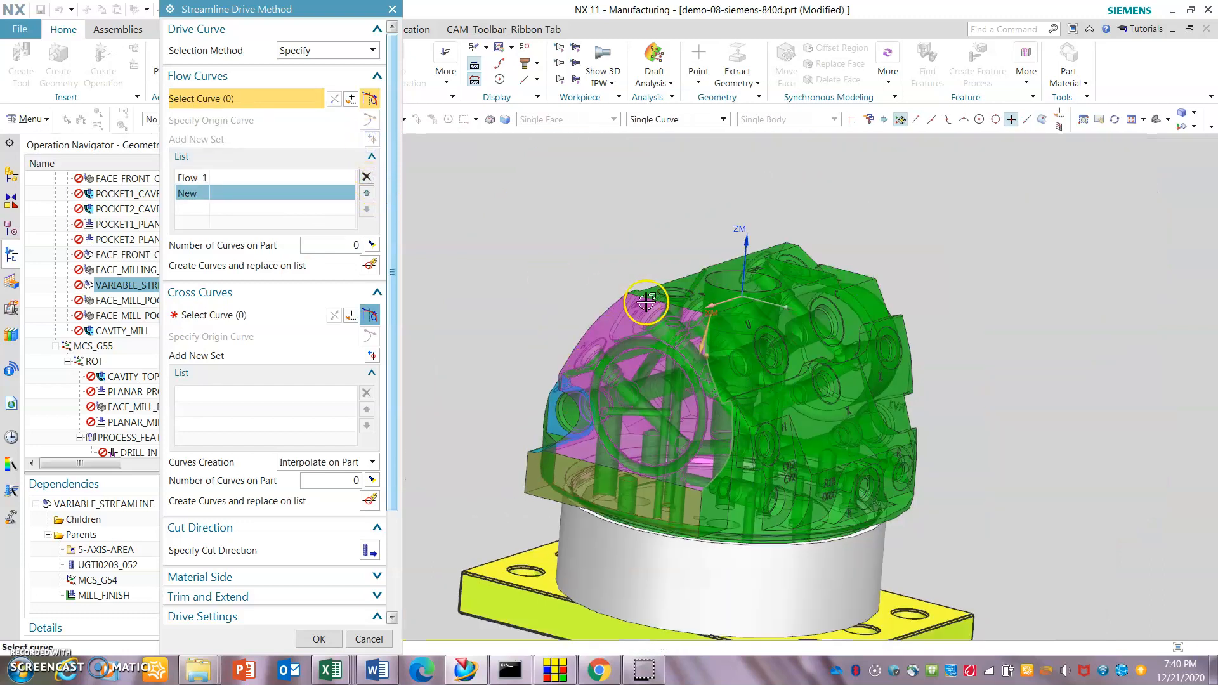
pyautogui.scroll(3, 594, 299)
pyautogui.click(628, 321)
pyautogui.scroll(5, 508, 539)
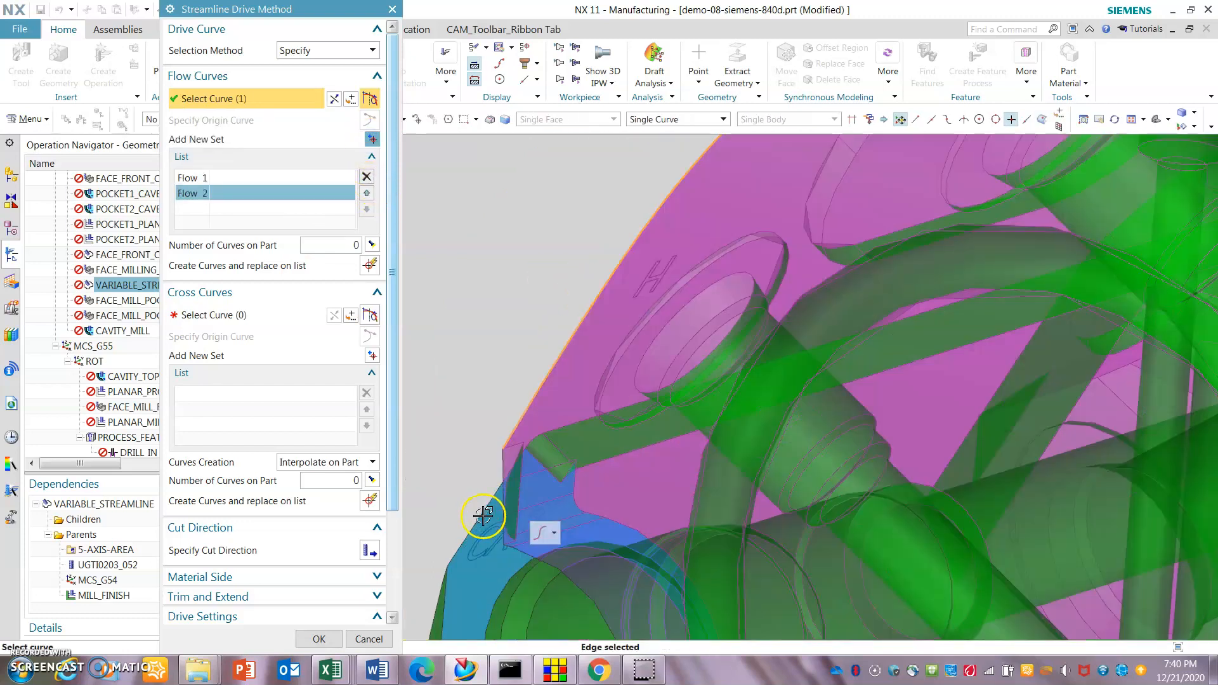
pyautogui.scroll(1, 484, 516)
pyautogui.click(511, 424)
pyautogui.scroll(1, 488, 527)
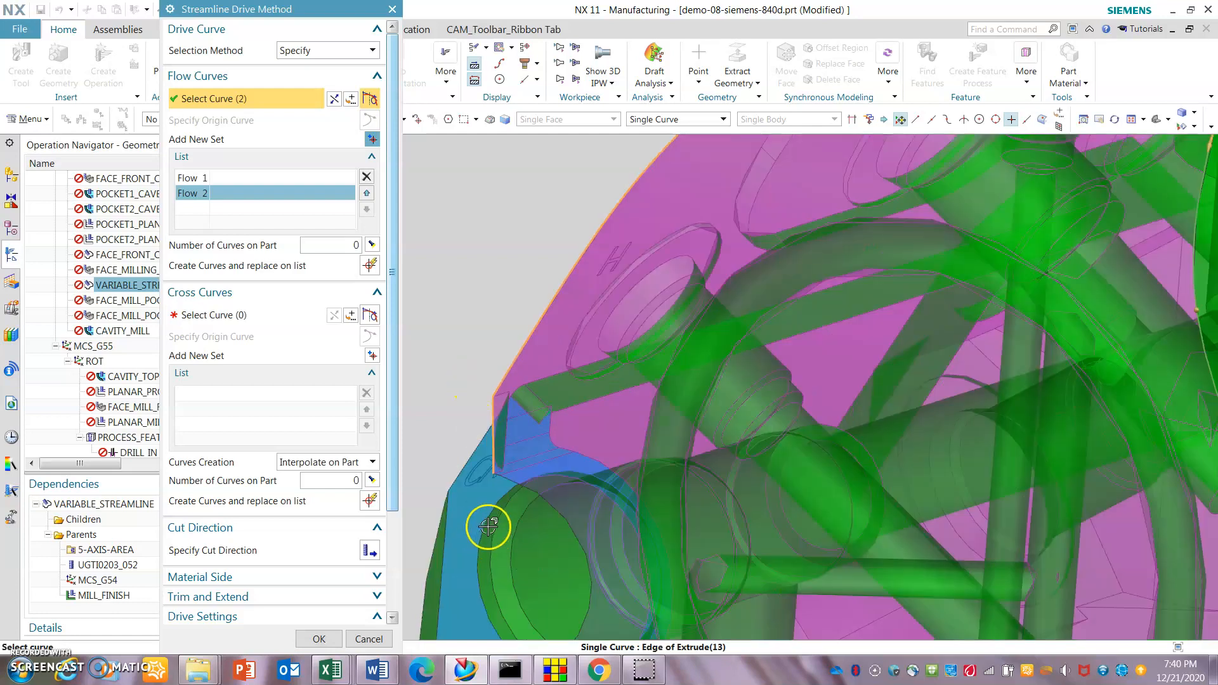
pyautogui.scroll(2, 488, 527)
pyautogui.click(508, 374)
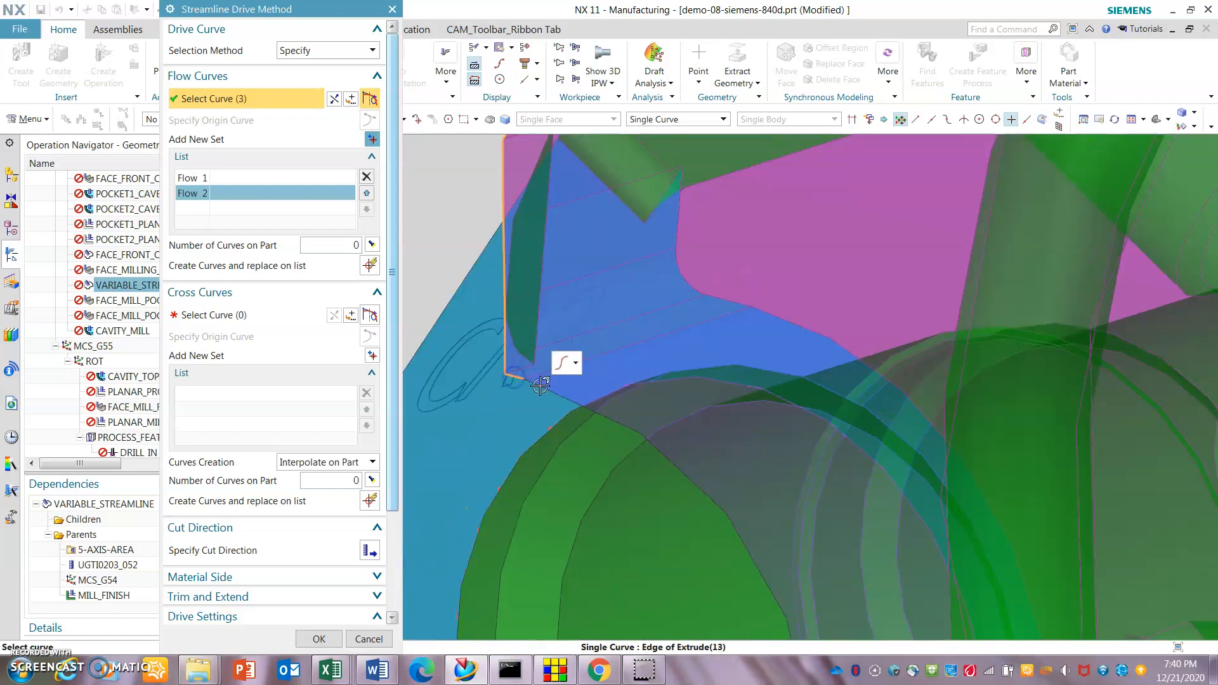
pyautogui.scroll(-3, 537, 382)
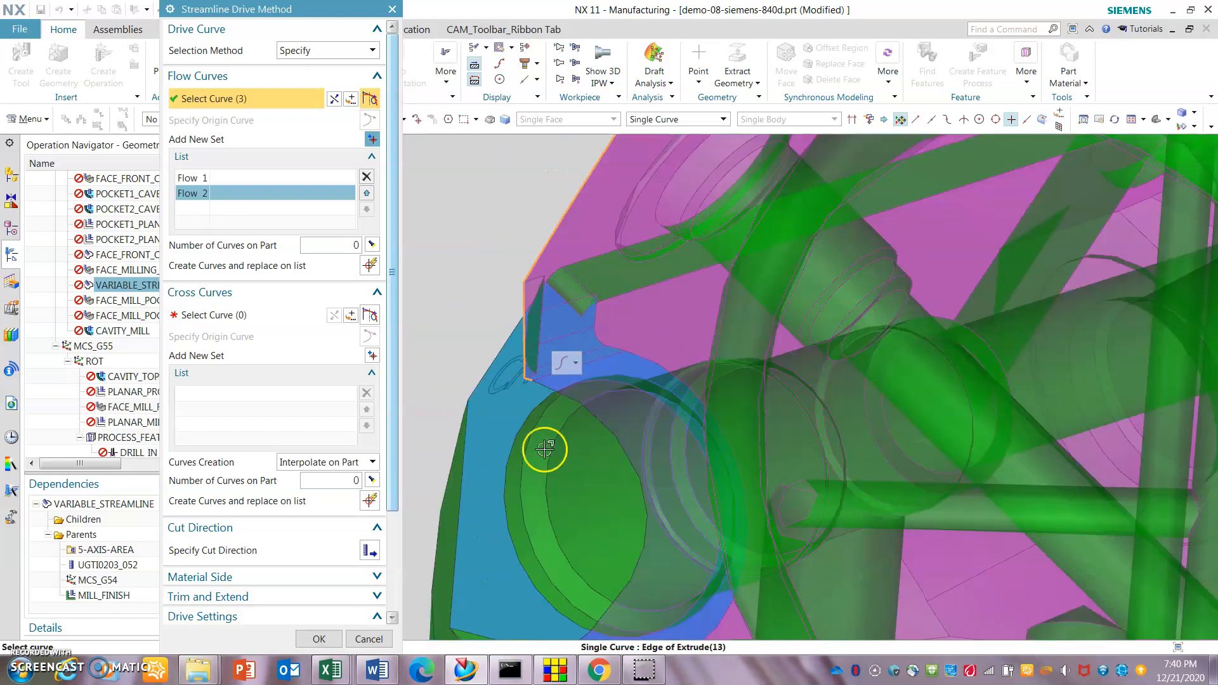
pyautogui.click(541, 384)
pyautogui.scroll(-3, 558, 381)
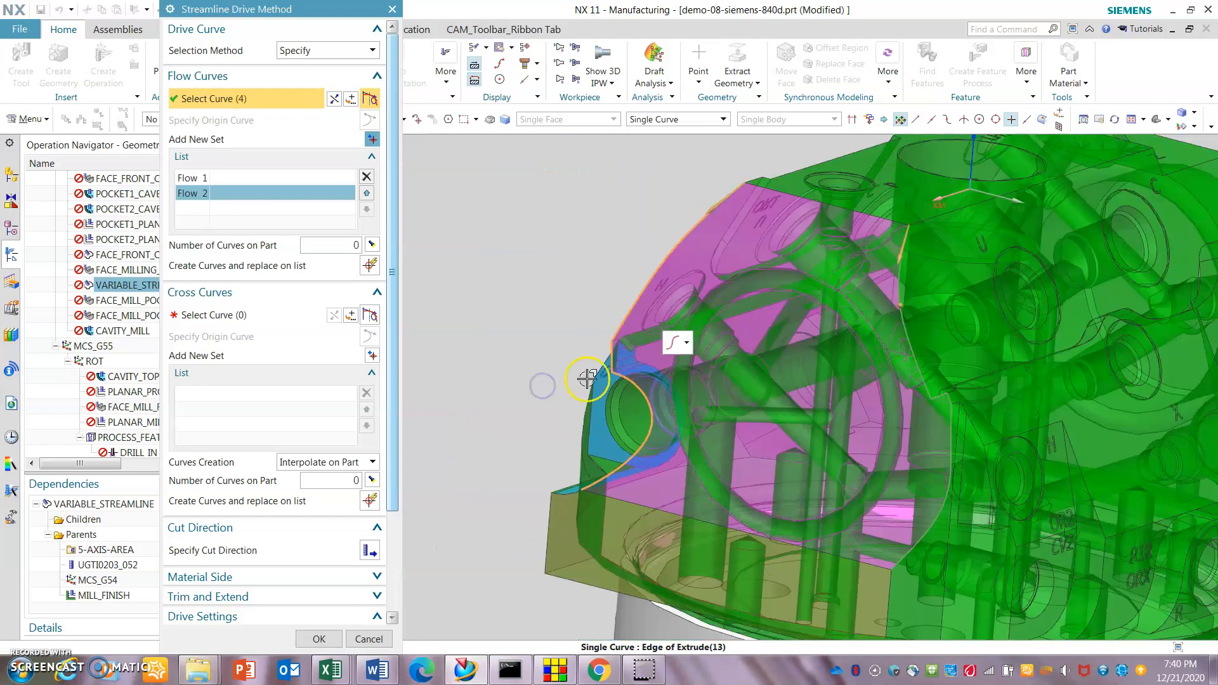
# - Define two cross curve sets from the magenta face's upper and lower straight edges, and accept the Streamline drive method
pyautogui.click(251, 316)
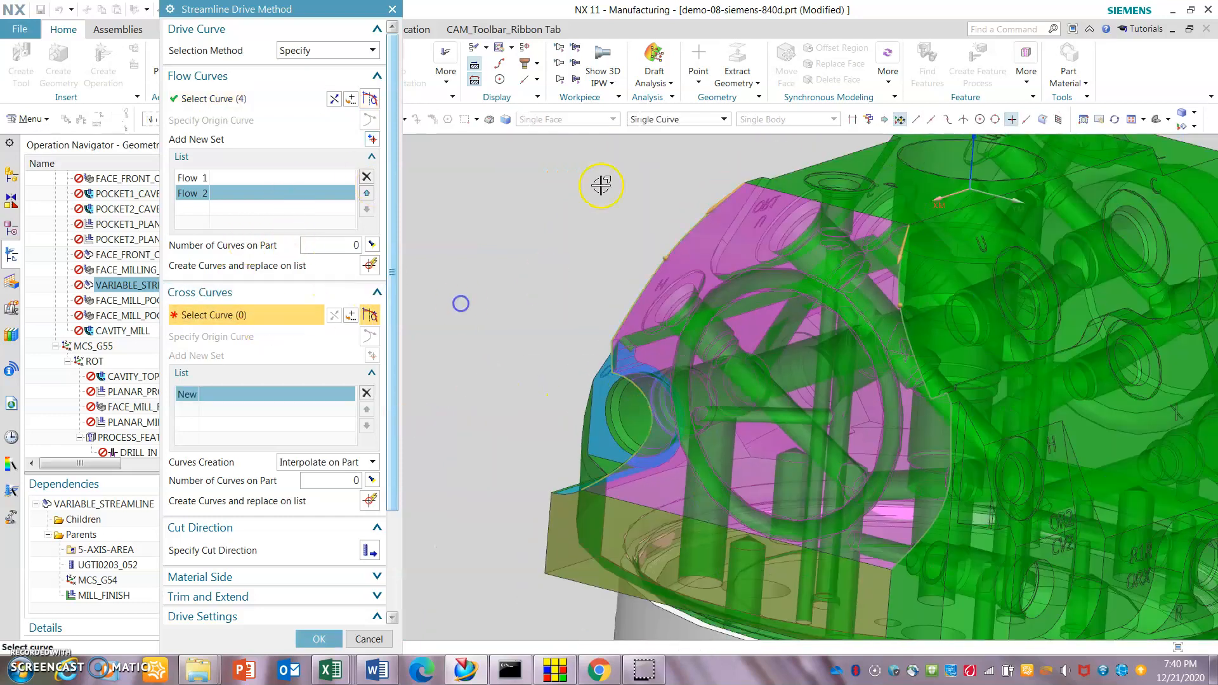
pyautogui.click(754, 186)
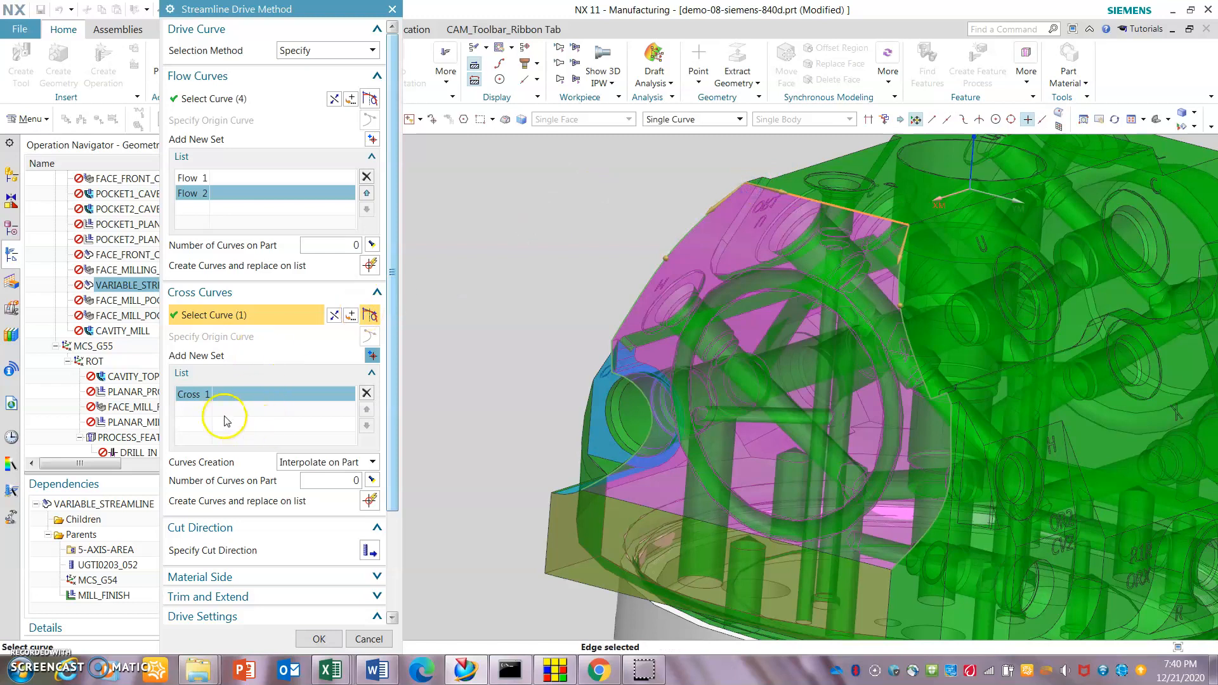
pyautogui.click(374, 353)
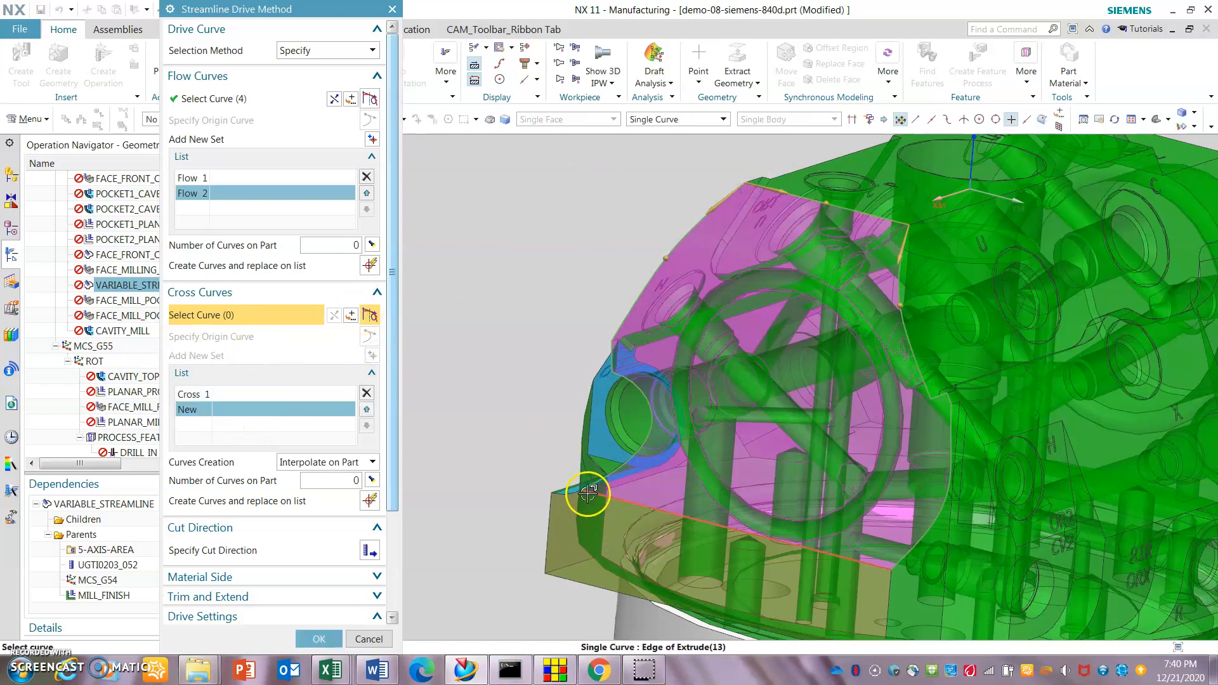
pyautogui.click(586, 493)
pyautogui.scroll(-2, 285, 536)
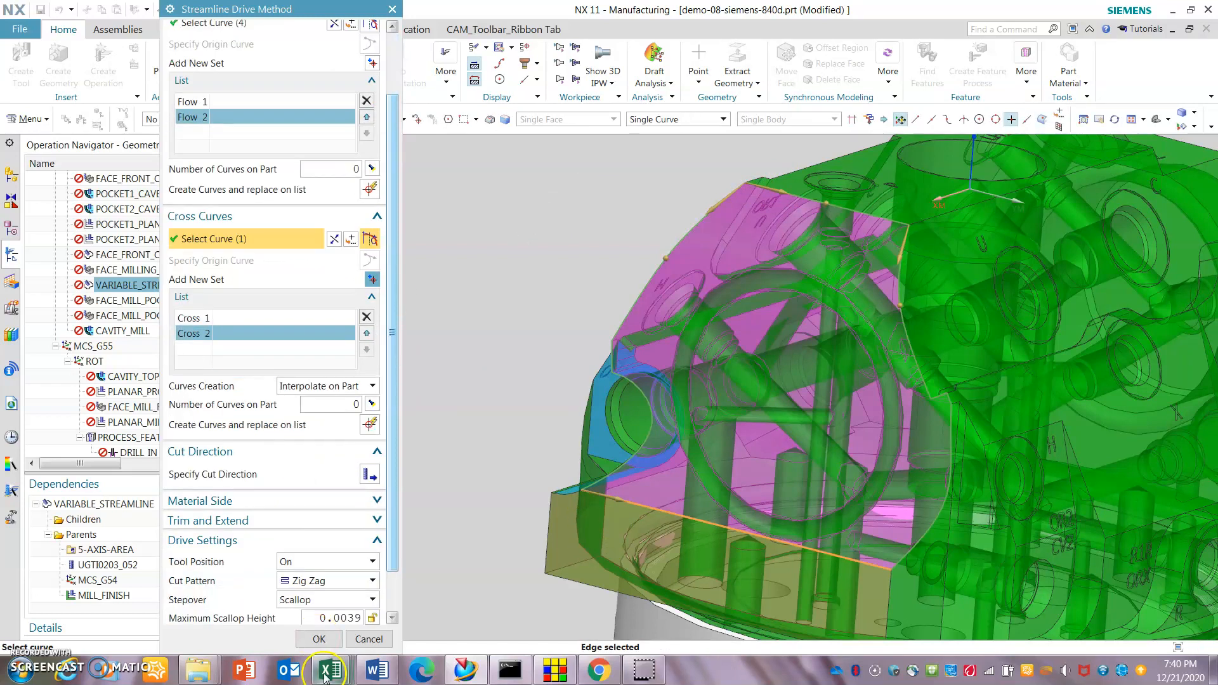
pyautogui.click(319, 640)
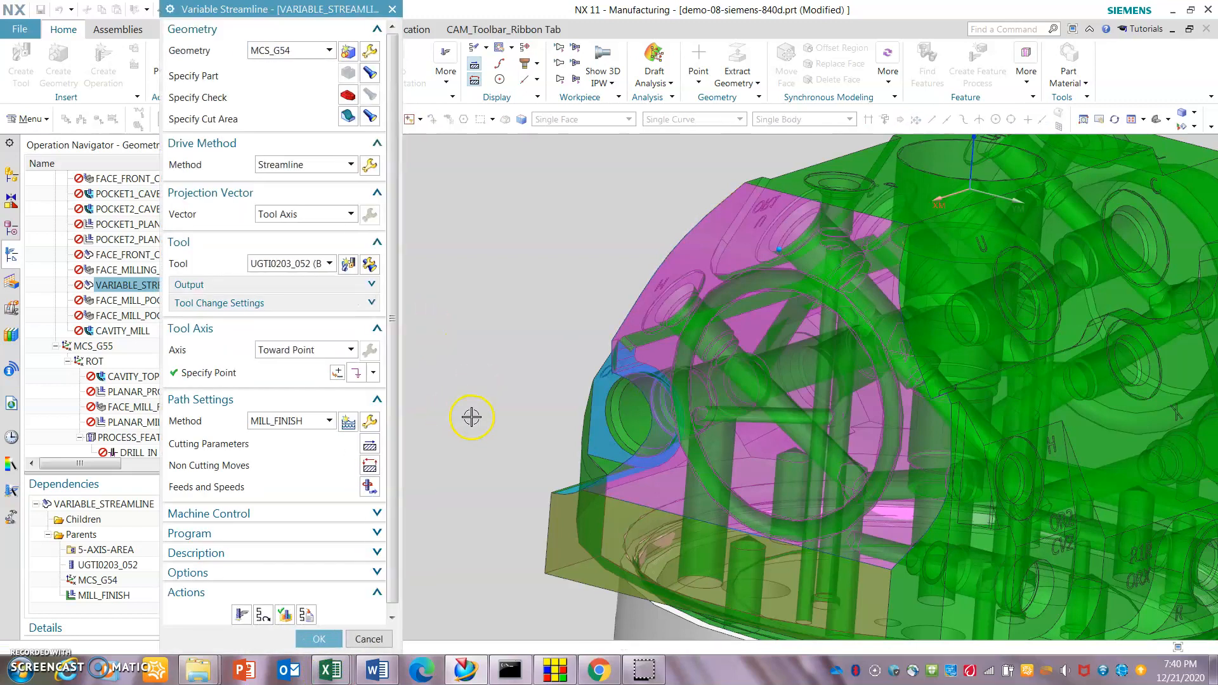
# - Set the streamline operation's Toward Point tool-axis point to X 6.0, Y 0, Z 2.3
pyautogui.moveTo(486, 400); pyautogui.dragTo(590, 456, button='middle')
pyautogui.press('F8')
pyautogui.scroll(-3, 590, 456)
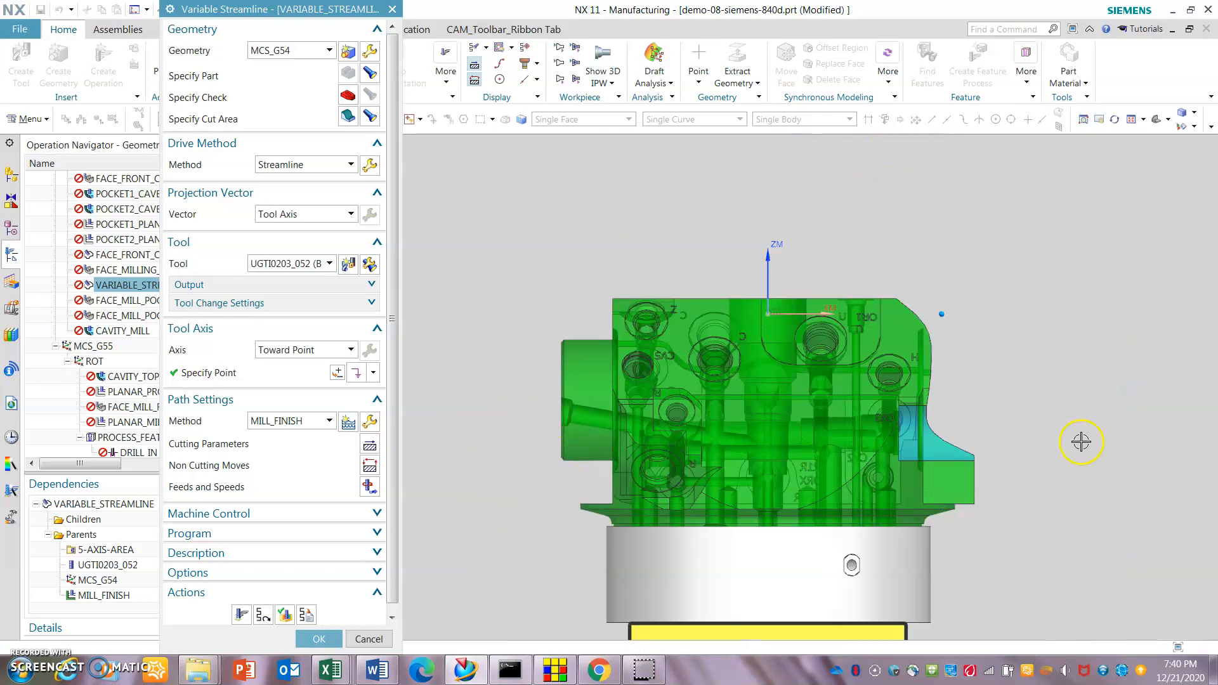
pyautogui.scroll(2, 996, 399)
pyautogui.click(211, 374)
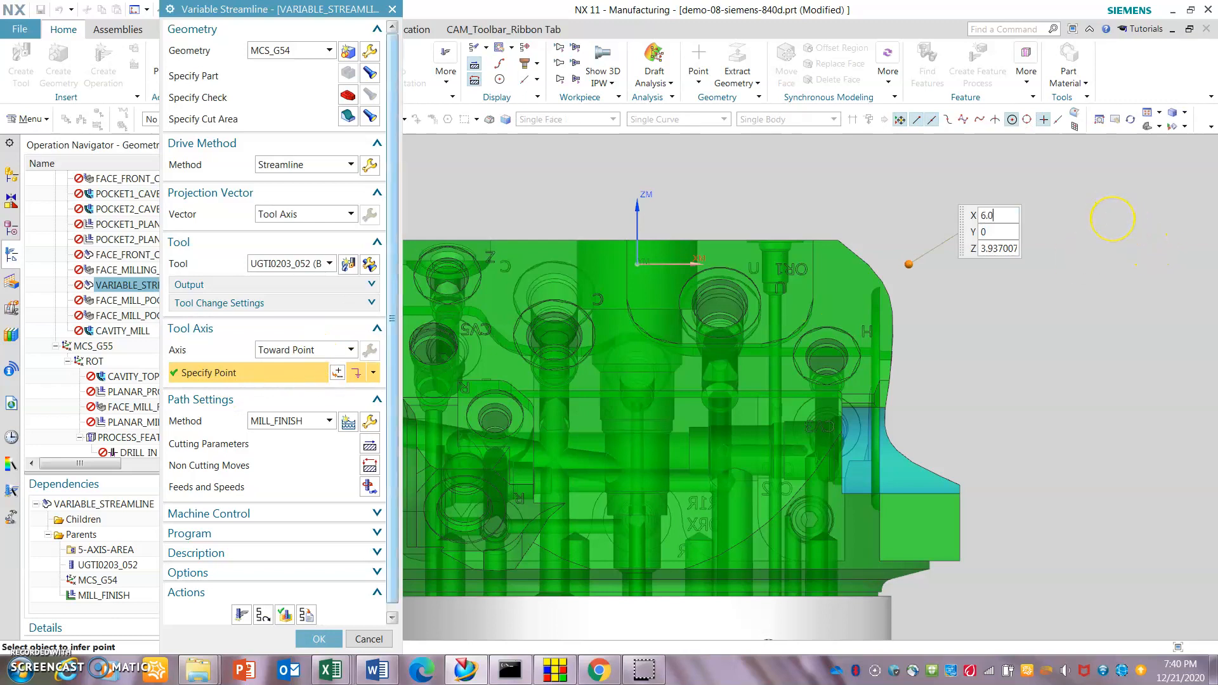
pyautogui.write('6.0')
pyautogui.press('Tab')
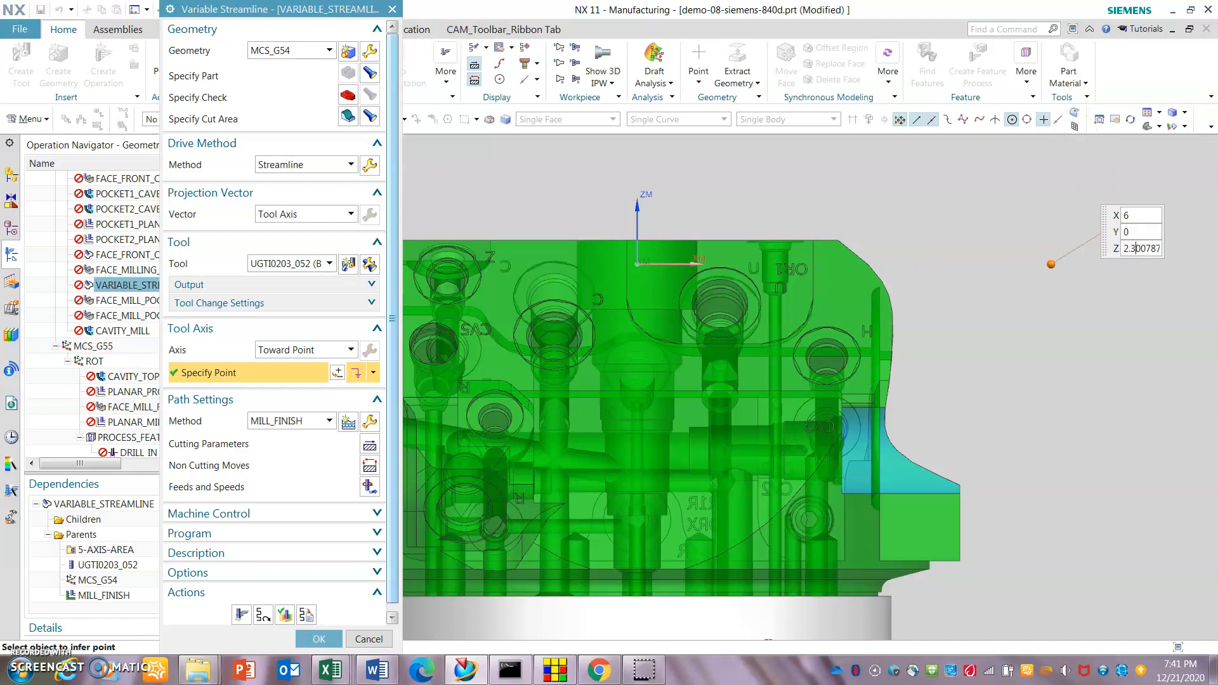
pyautogui.press('Tab')
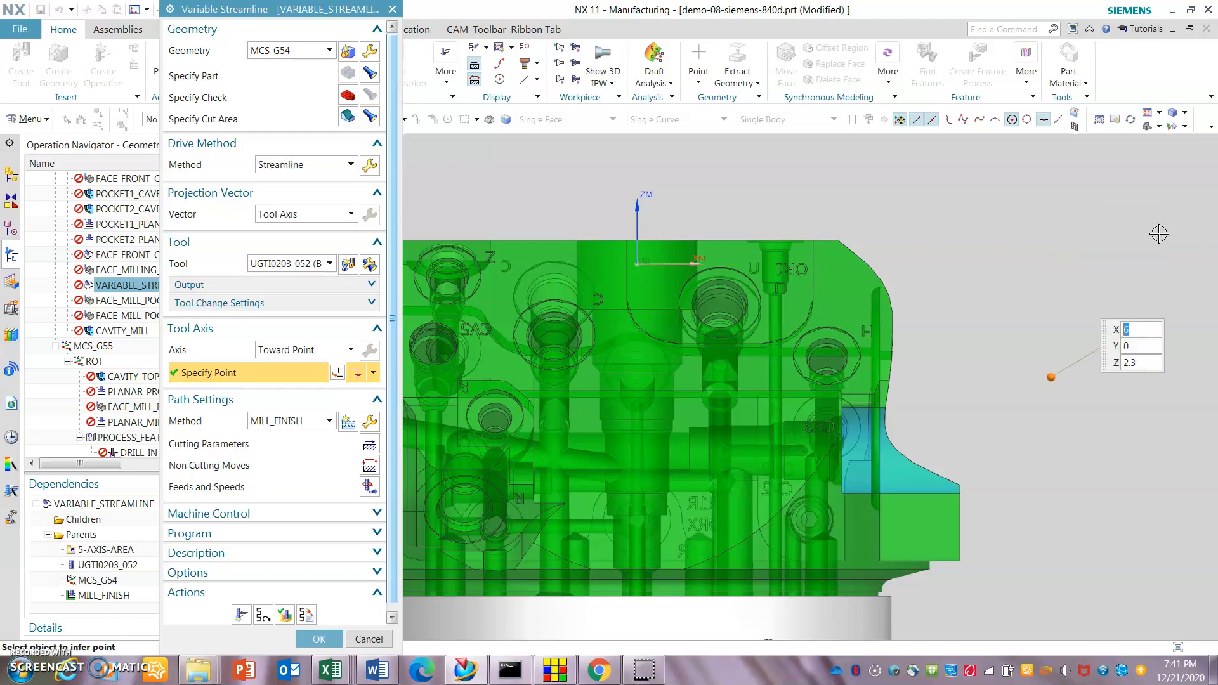
# - Generate the VARIABLE_STREAMLINE tool path over the magenta contoured face and accept the operation
pyautogui.click(242, 615)
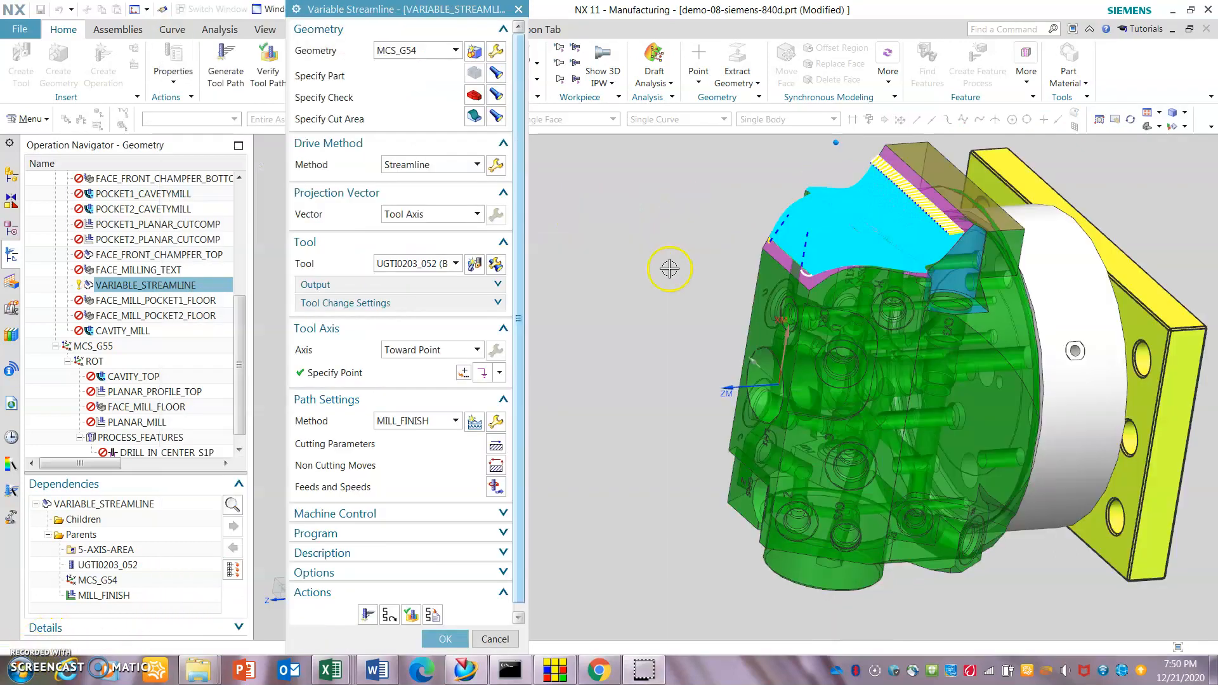
pyautogui.moveTo(669, 267); pyautogui.dragTo(679, 265, button='middle')
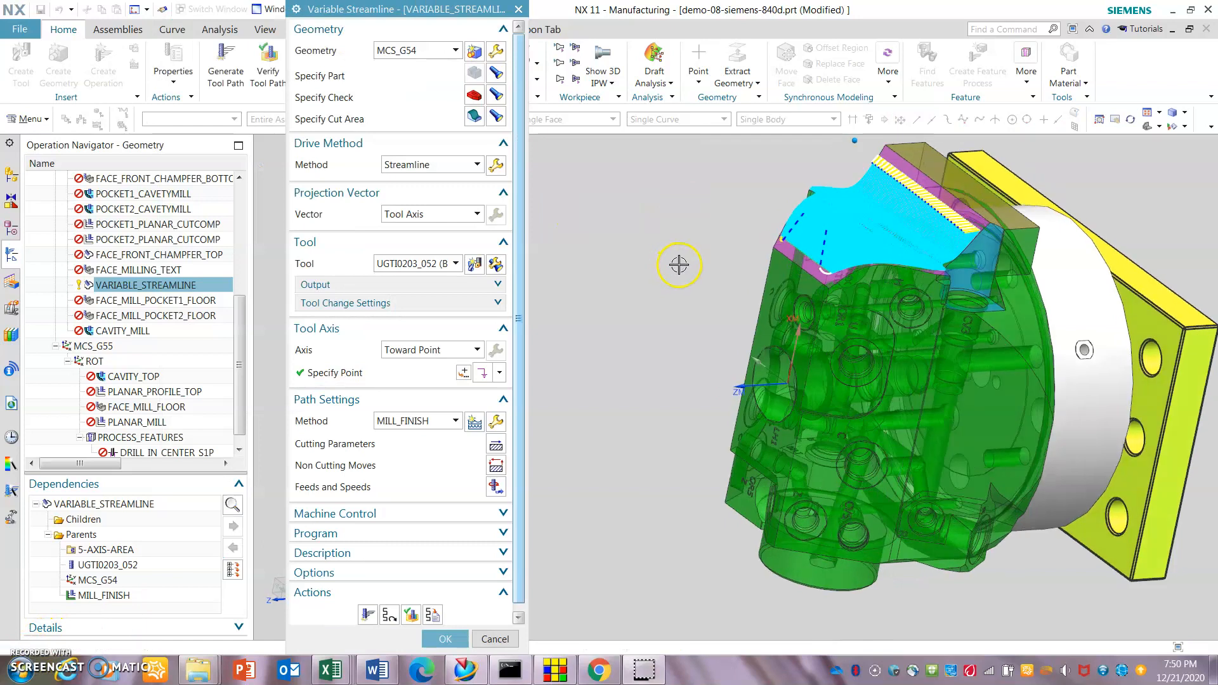
pyautogui.moveTo(814, 188); pyautogui.dragTo(695, 400, button='middle')
pyautogui.click(436, 640)
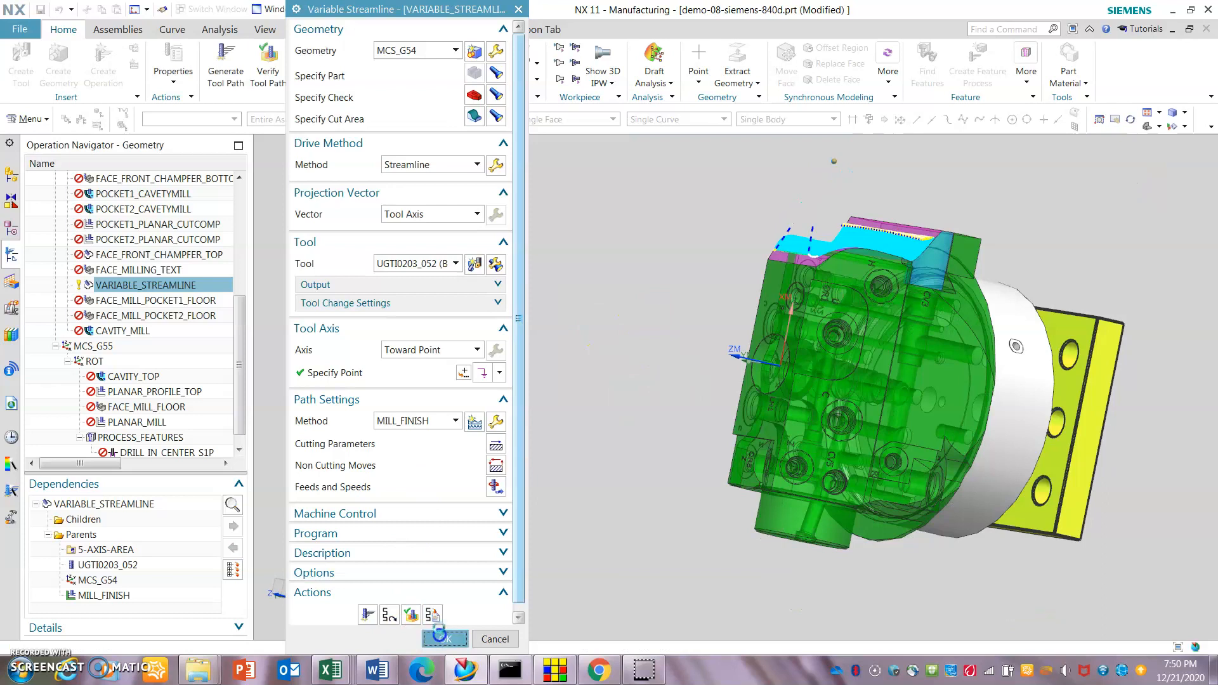
# - Verify the four operations FACE_TOP through FACE_SIDE2_COPY with a 3D Dynamic material removal simulation
pyautogui.scroll(5, 150, 325)
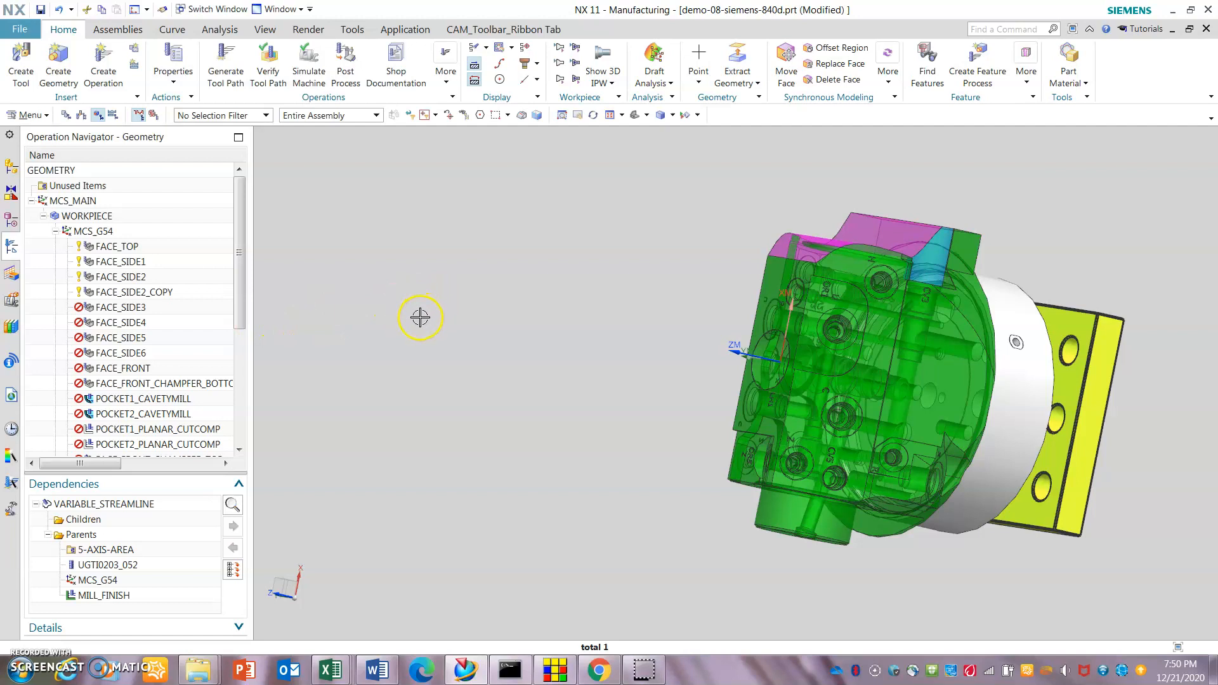
pyautogui.scroll(-1, 417, 320)
pyautogui.scroll(1, 735, 191)
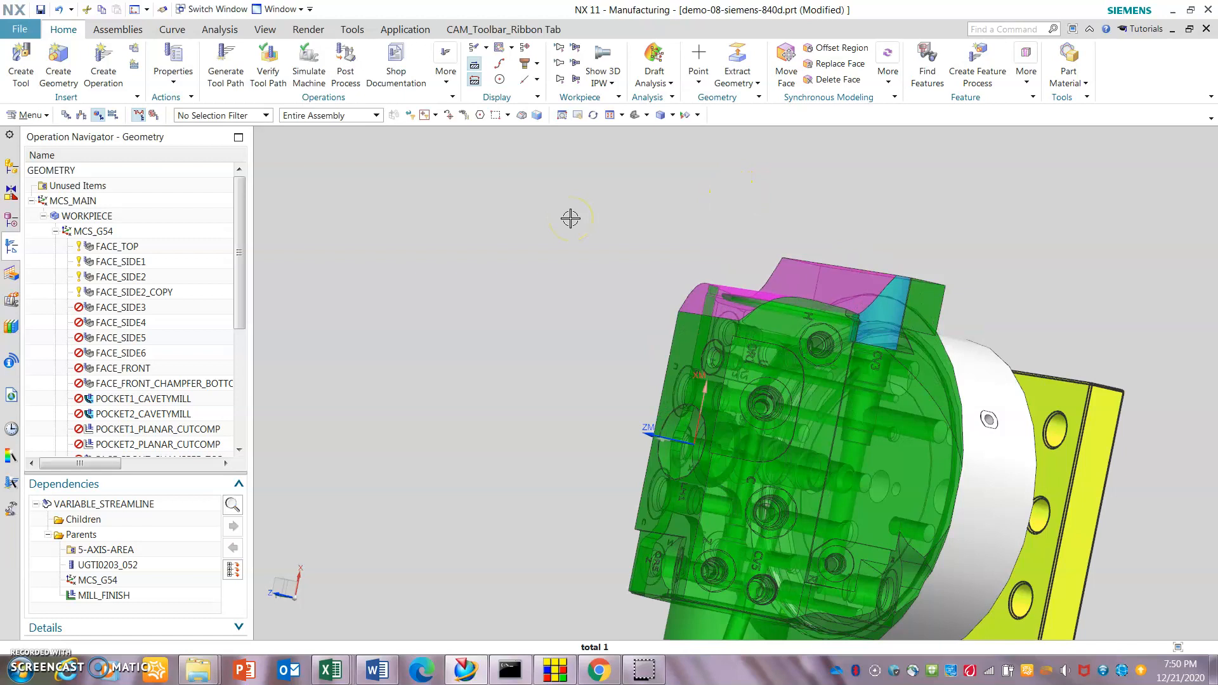
pyautogui.scroll(-1, 570, 218)
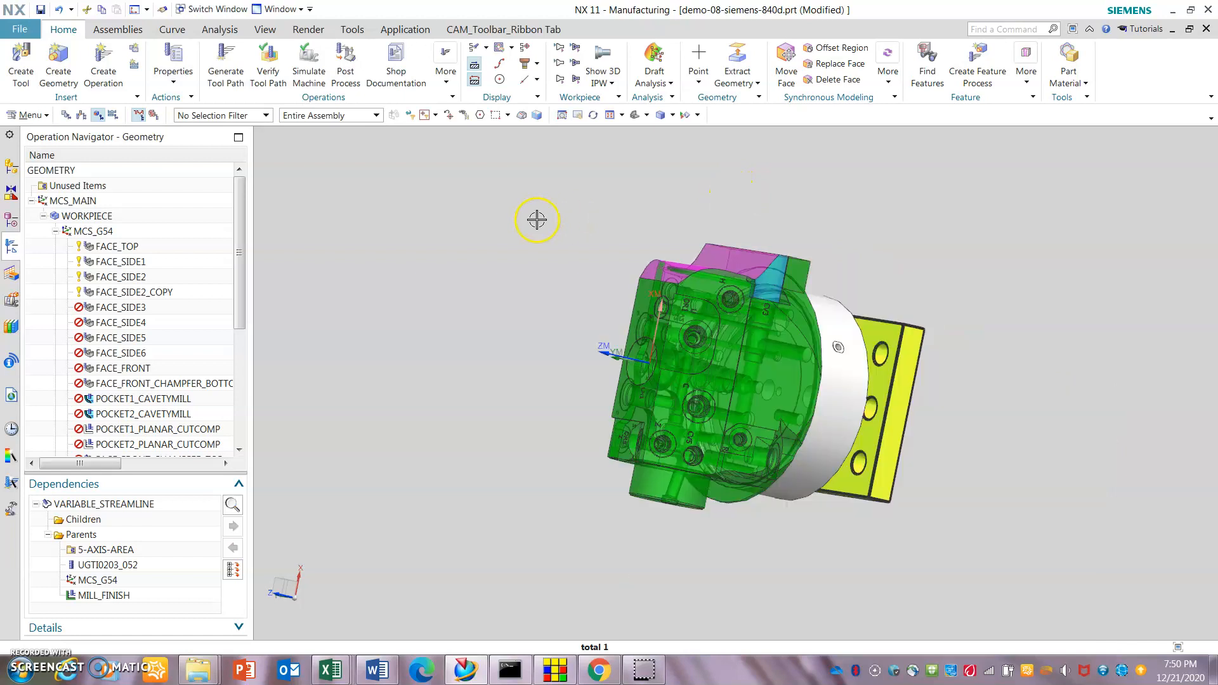
pyautogui.click(133, 247)
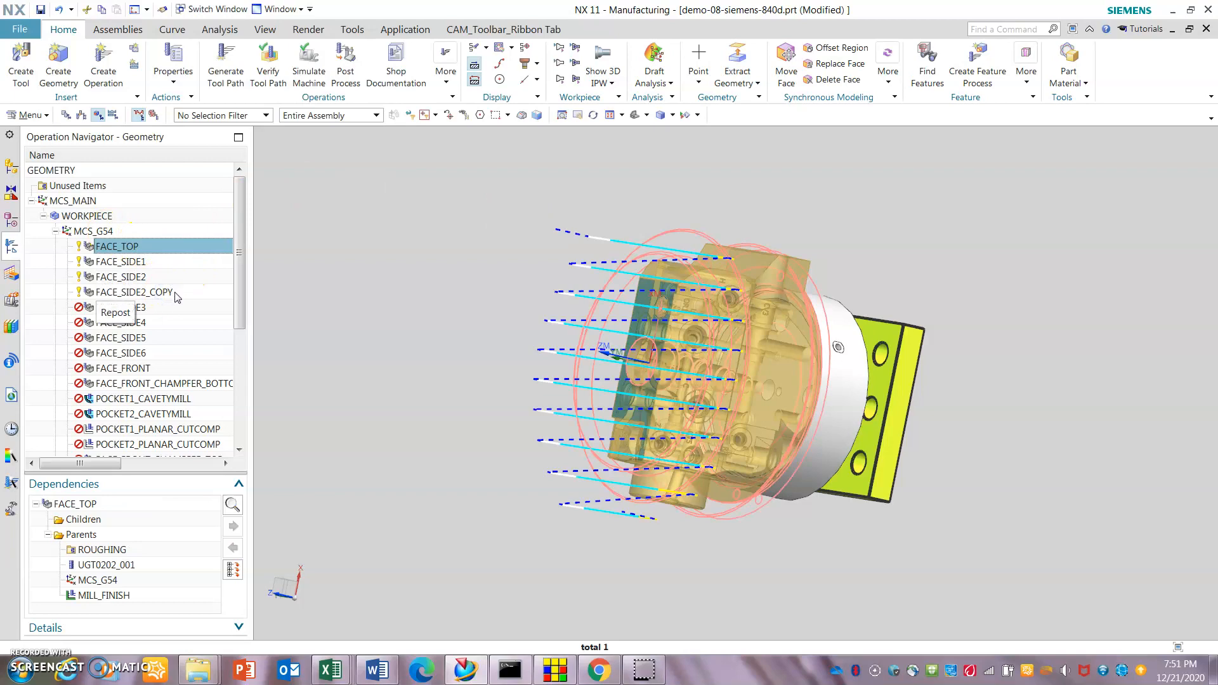
pyautogui.keyDown('shift'); pyautogui.click(169, 291); pyautogui.keyUp('shift')
pyautogui.moveTo(421, 310); pyautogui.dragTo(471, 249, button='middle')
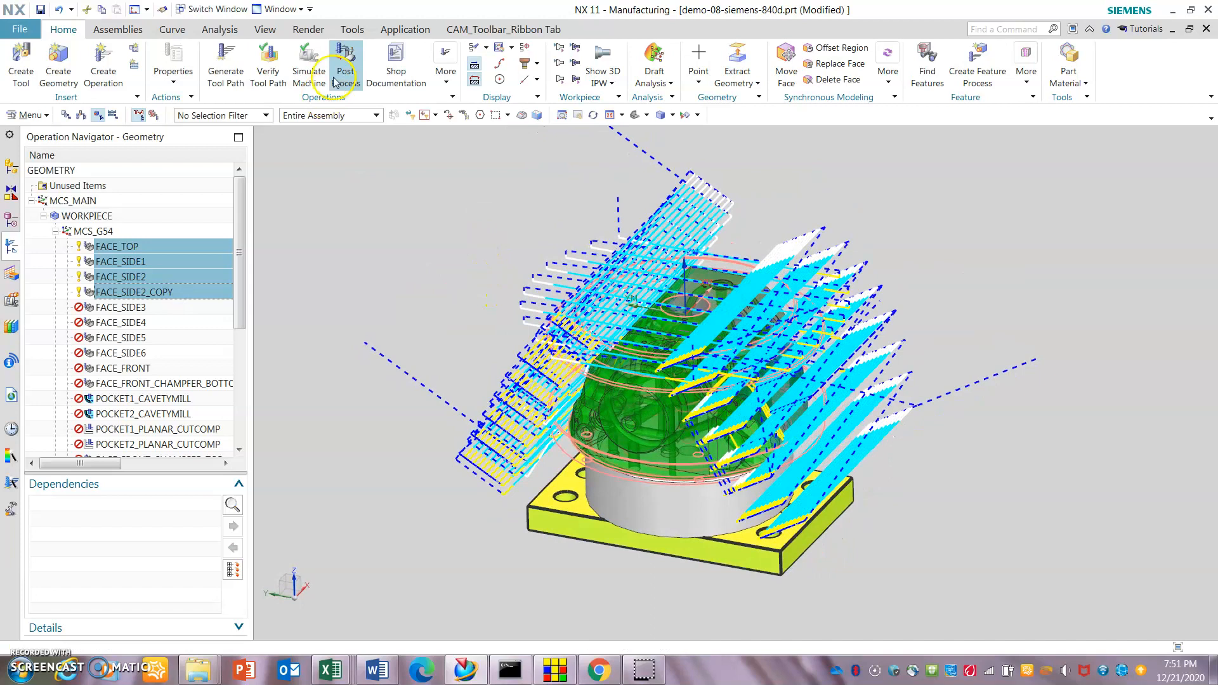
pyautogui.click(269, 72)
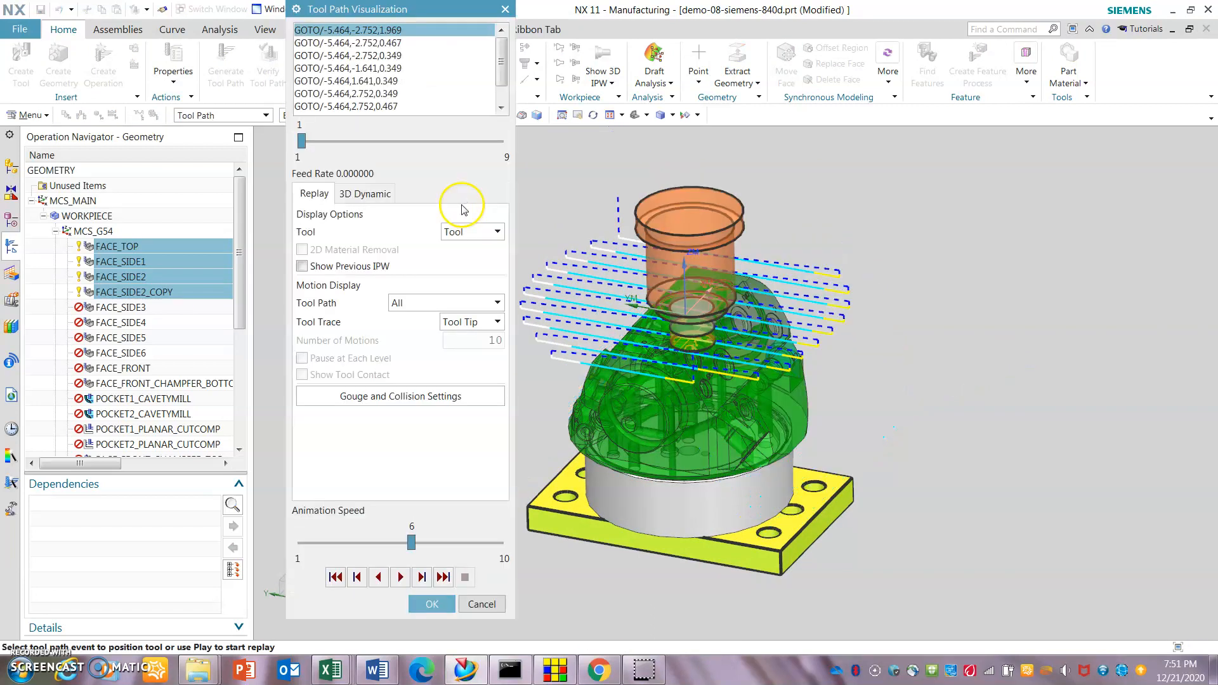
pyautogui.click(360, 198)
pyautogui.click(400, 577)
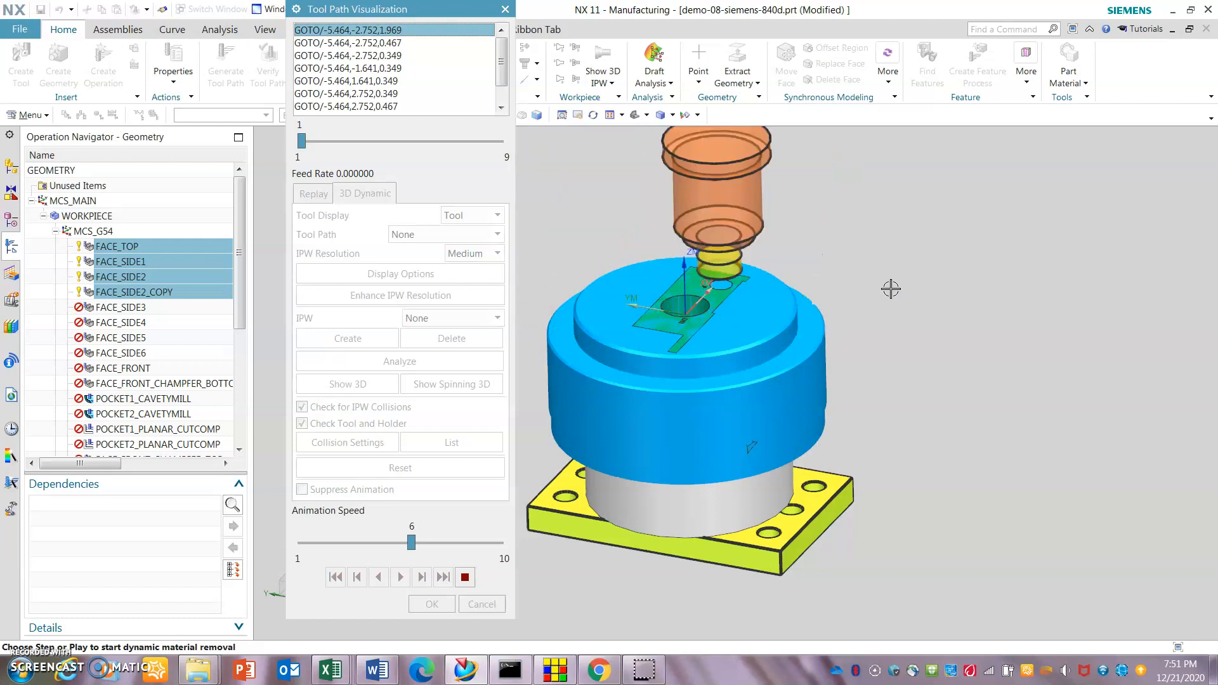
pyautogui.moveTo(851, 302); pyautogui.dragTo(965, 341, button='middle')
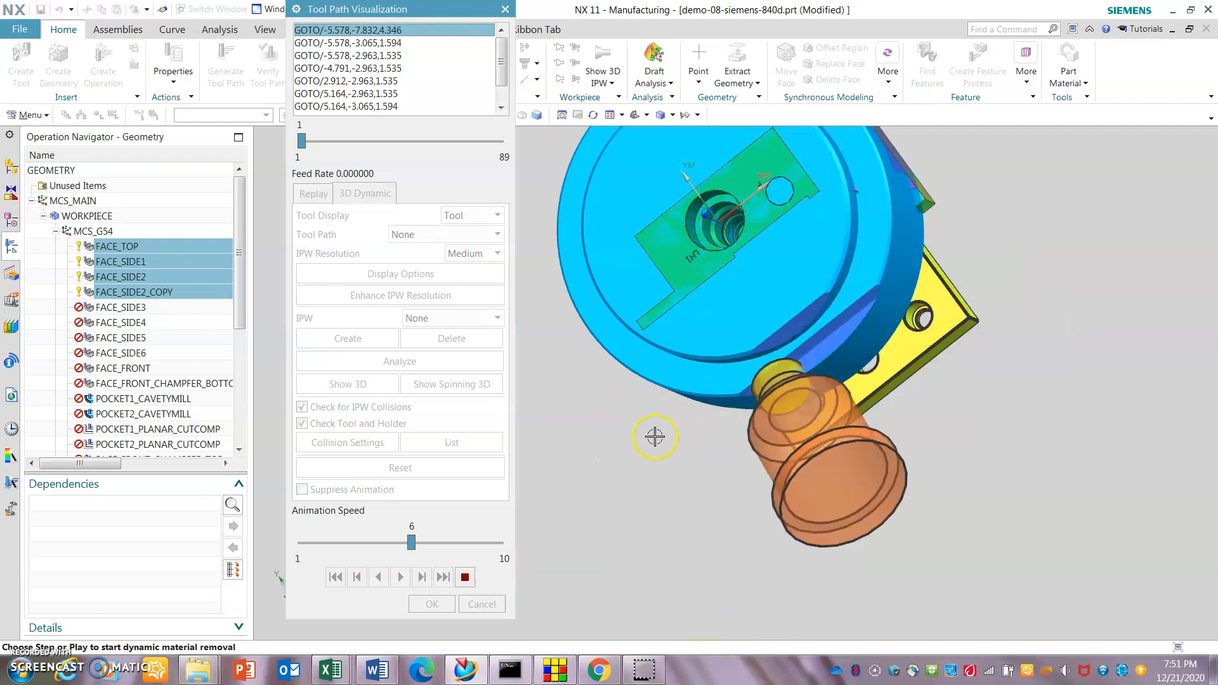
pyautogui.moveTo(656, 574); pyautogui.dragTo(661, 387, button='middle')
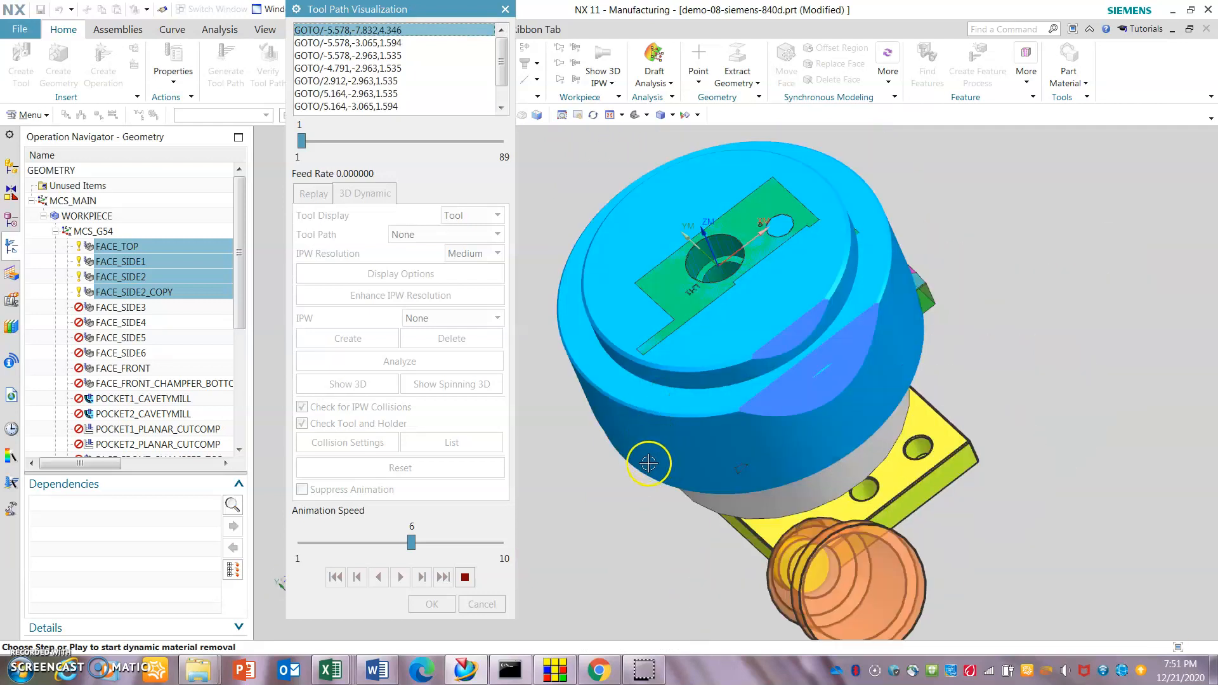
pyautogui.moveTo(633, 468); pyautogui.dragTo(747, 393, button='middle')
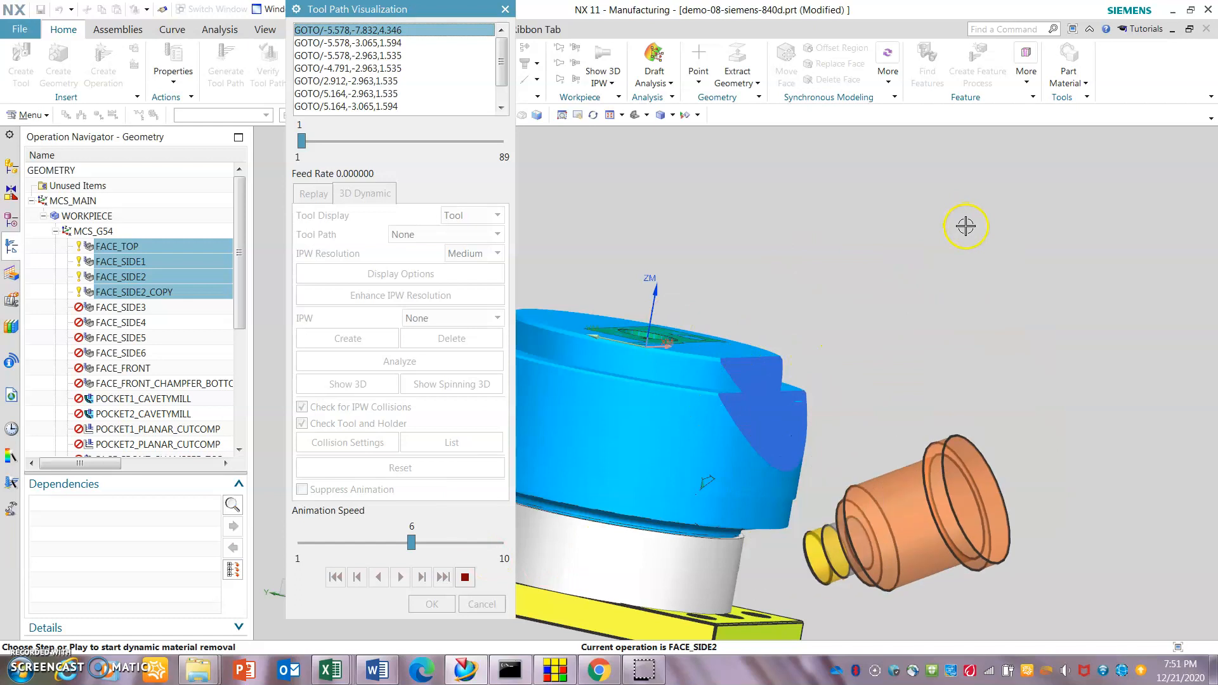
pyautogui.scroll(-2, 966, 245)
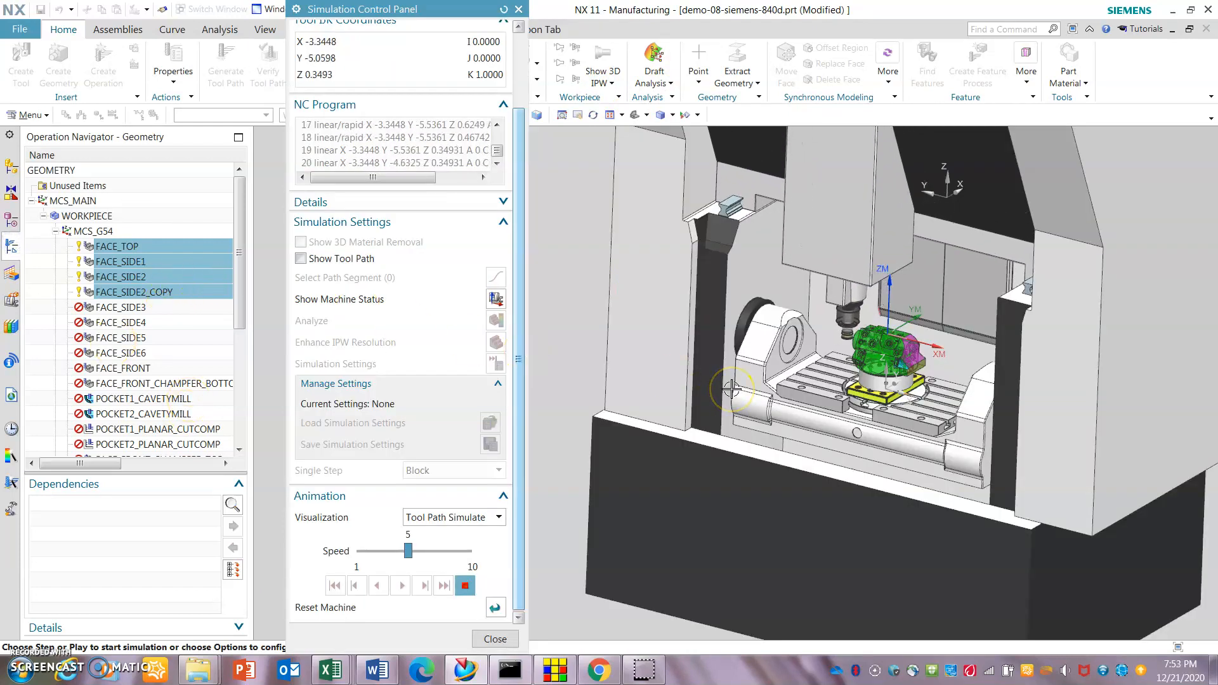
# - Watch the machine simulation of the four face milling operations at speed 7, and close it after stopping playback
pyautogui.moveTo(408, 551); pyautogui.dragTo(446, 550)
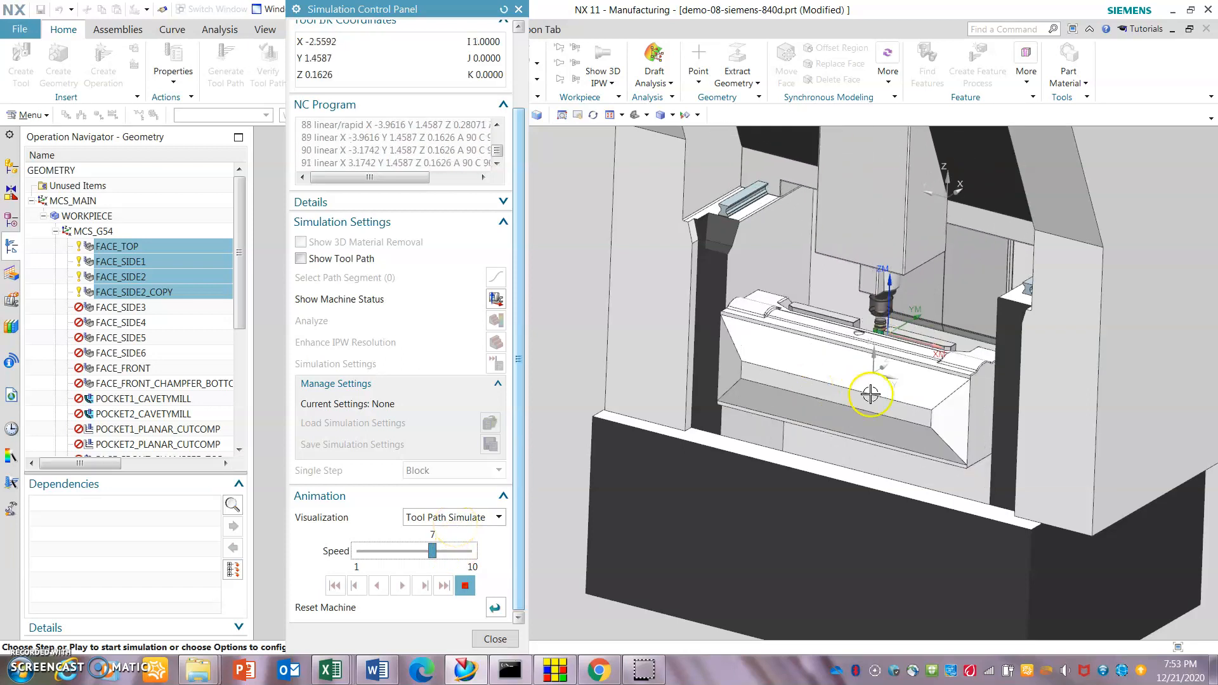
pyautogui.scroll(5, 868, 389)
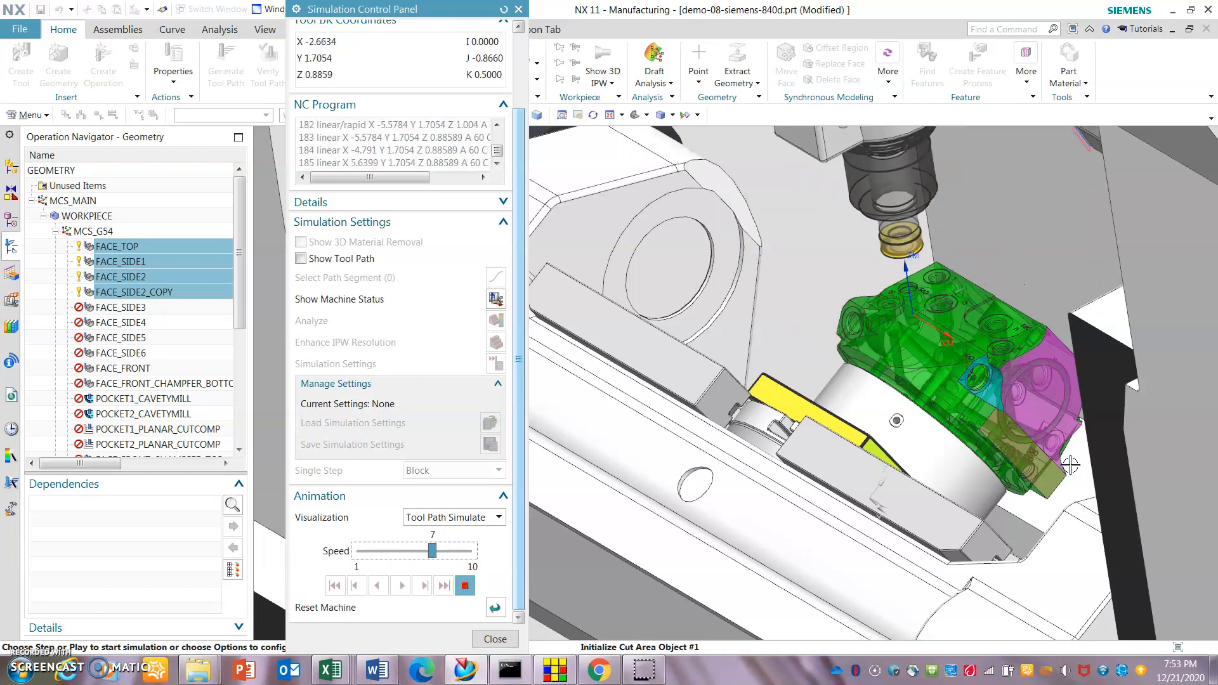
pyautogui.click(468, 584)
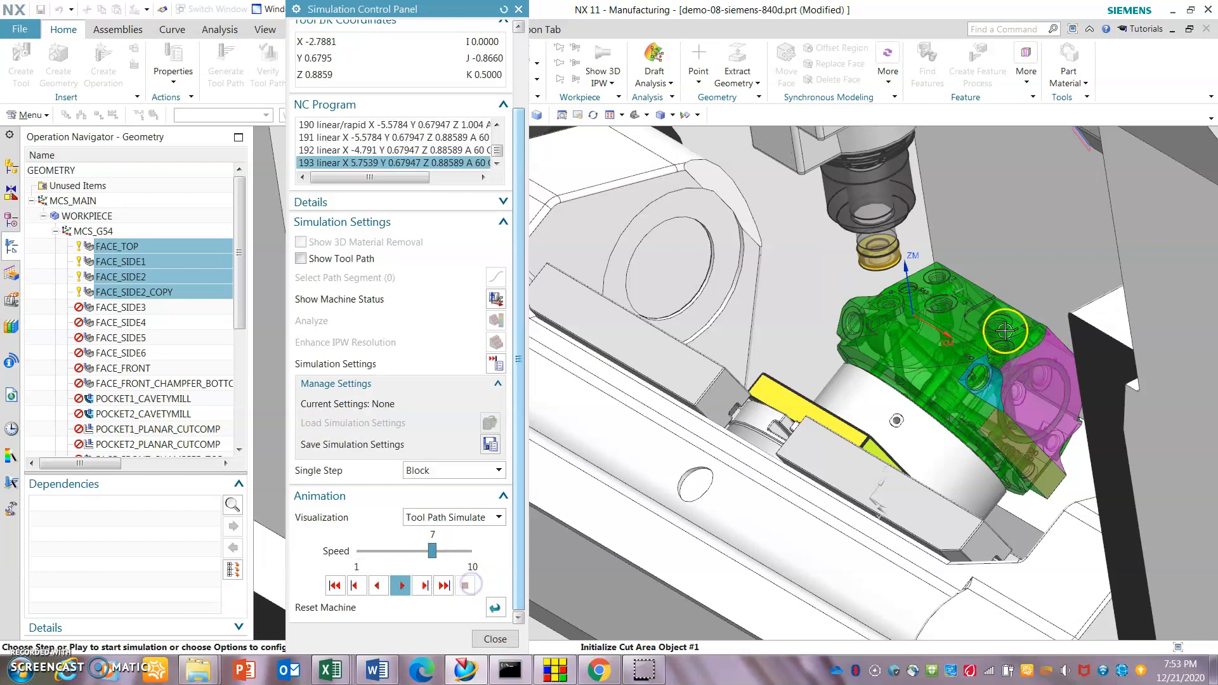
pyautogui.click(496, 640)
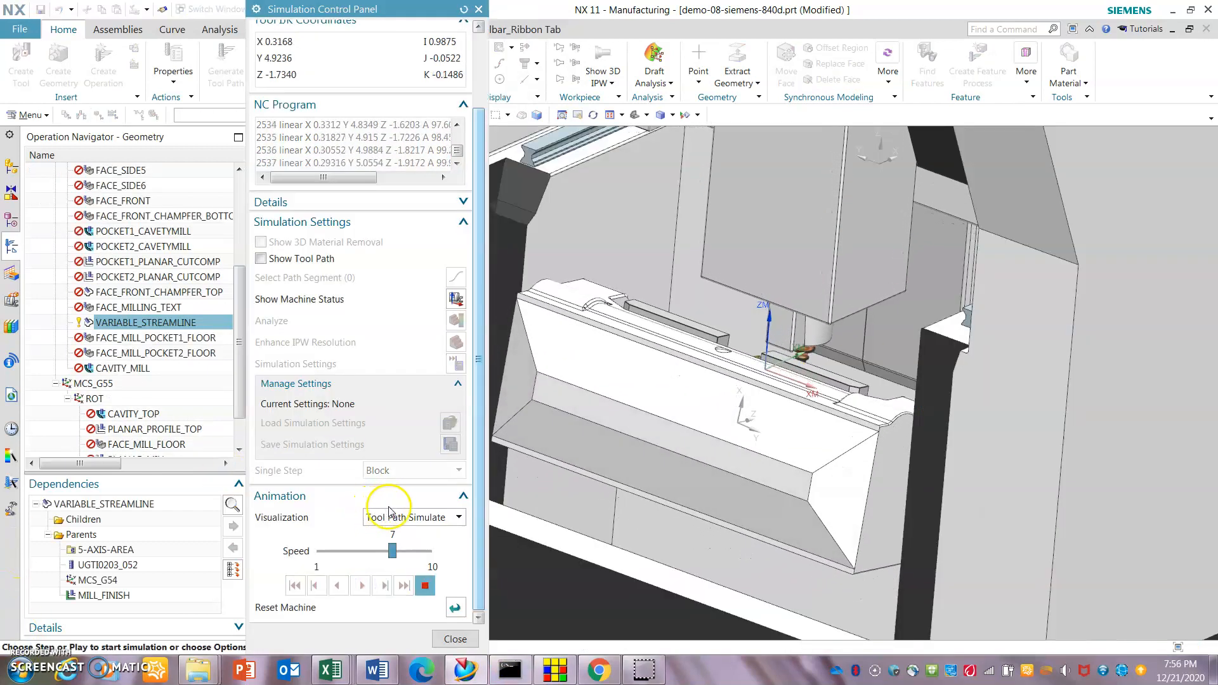
# - Replay the VARIABLE_STREAMLINE machine simulation at speed 8, and close it after stopping playback
pyautogui.click(424, 587)
pyautogui.moveTo(392, 550); pyautogui.dragTo(404, 550)
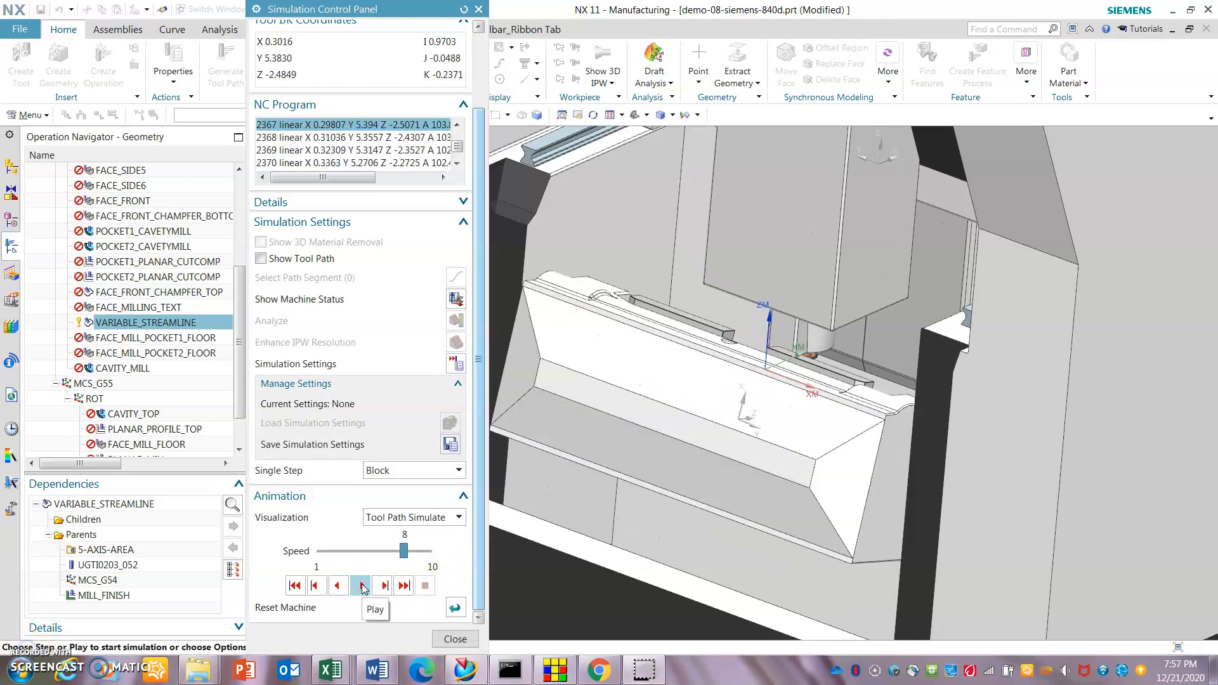
pyautogui.click(361, 585)
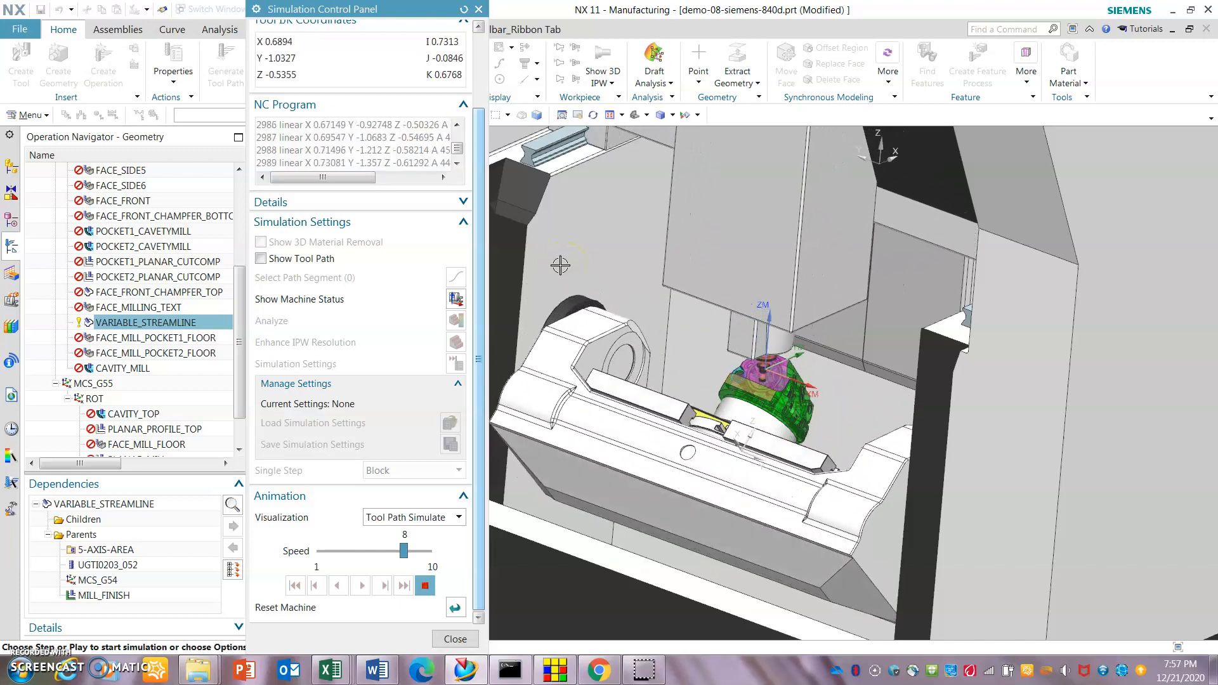
pyautogui.click(424, 585)
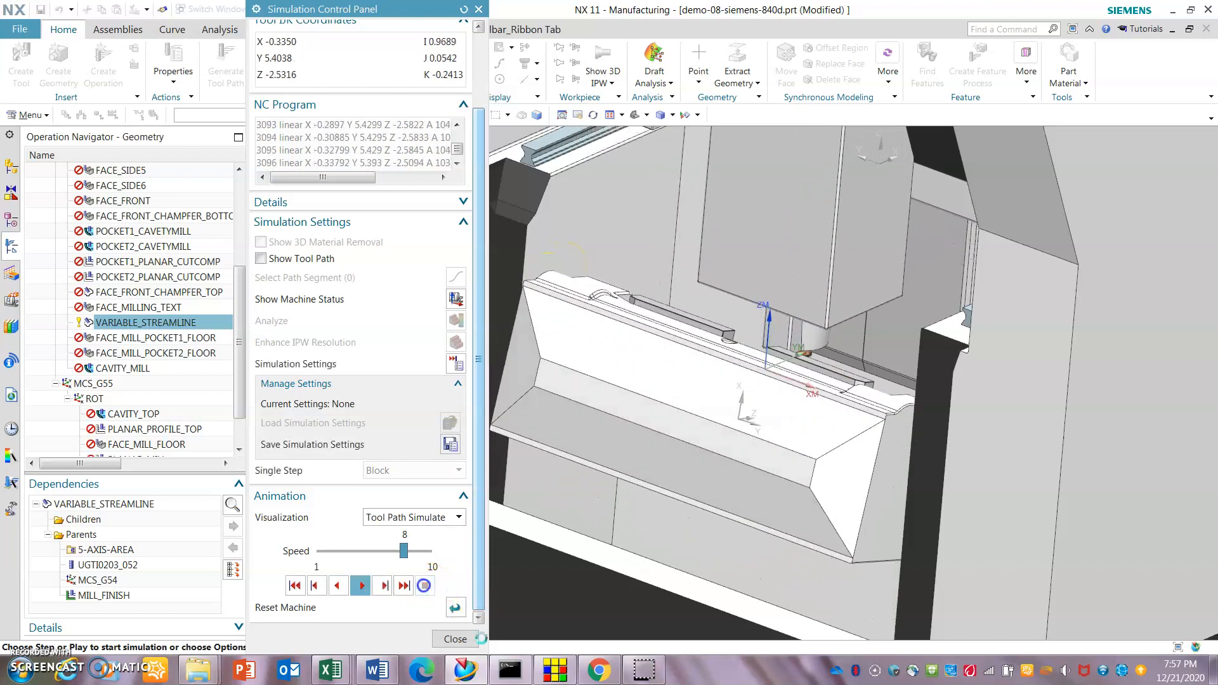
pyautogui.click(455, 639)
# - Switch to Post Builder, view the Program Start Sequence of new_post, and close the post
pyautogui.click(552, 670)
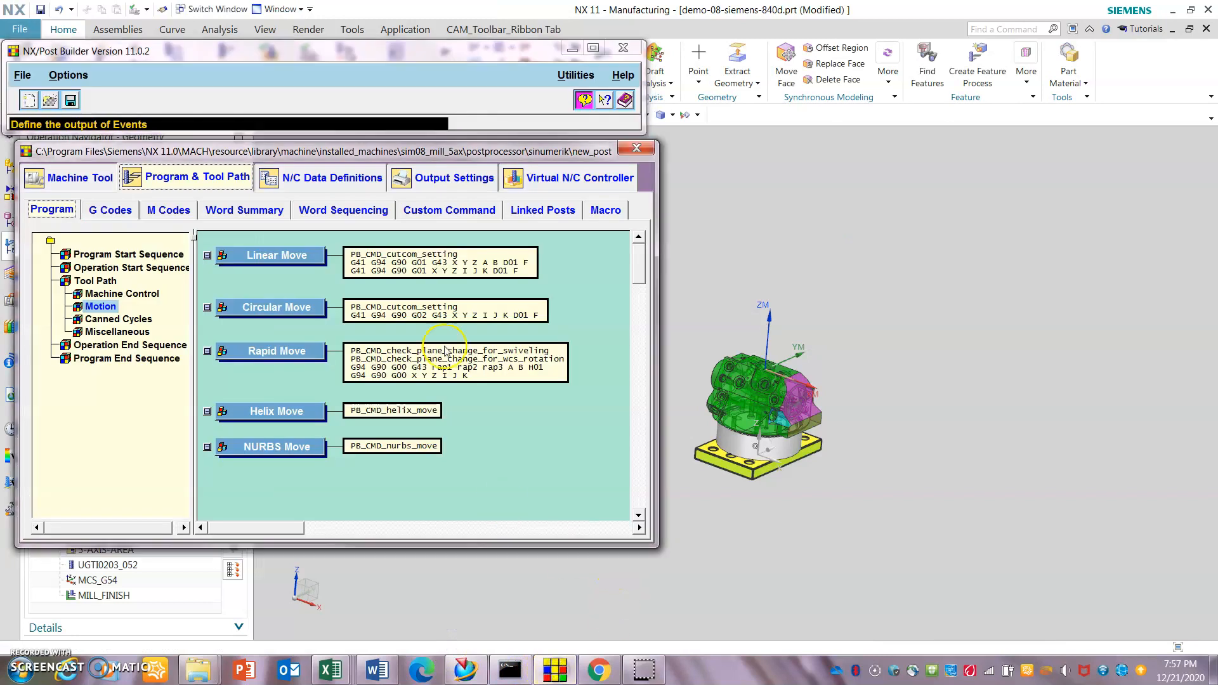
pyautogui.click(518, 96)
pyautogui.moveTo(383, 154); pyautogui.dragTo(436, 161)
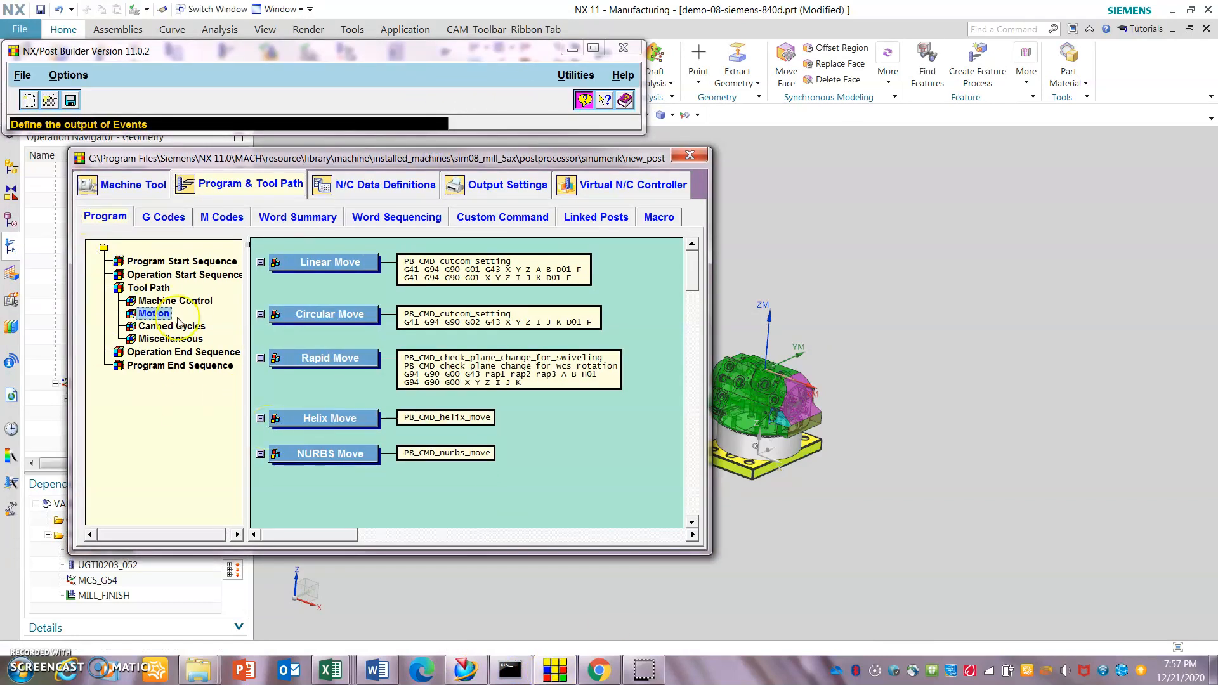
pyautogui.click(172, 262)
pyautogui.click(691, 155)
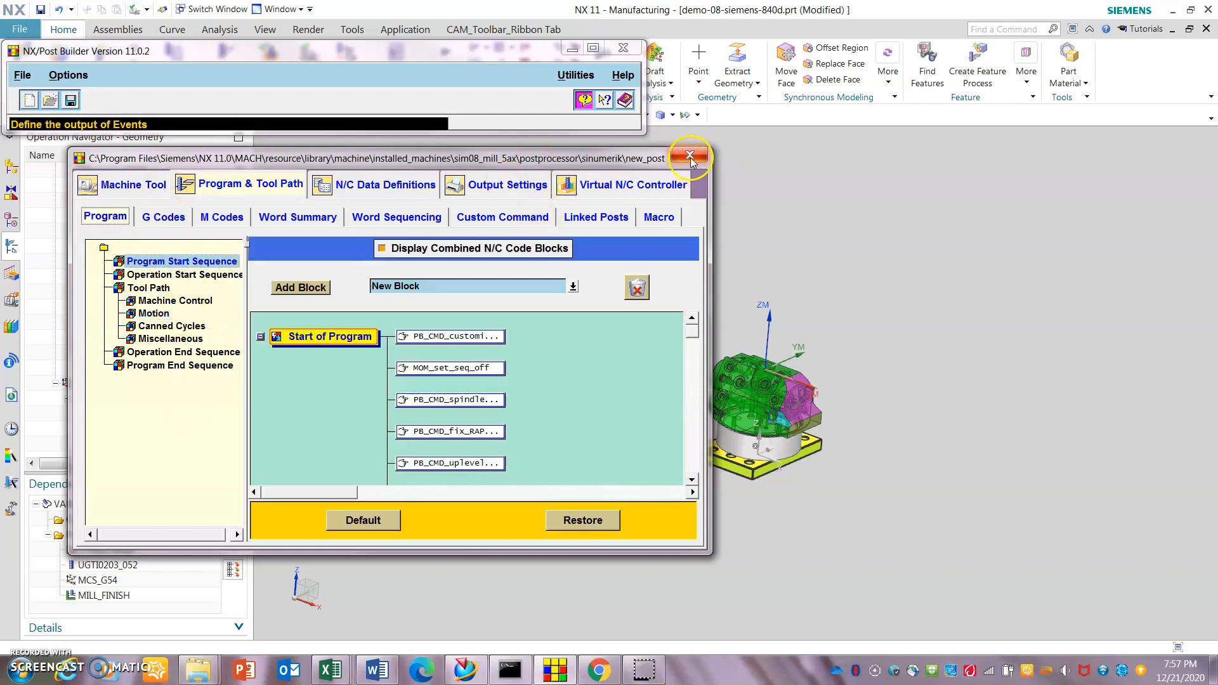
pyautogui.click(627, 390)
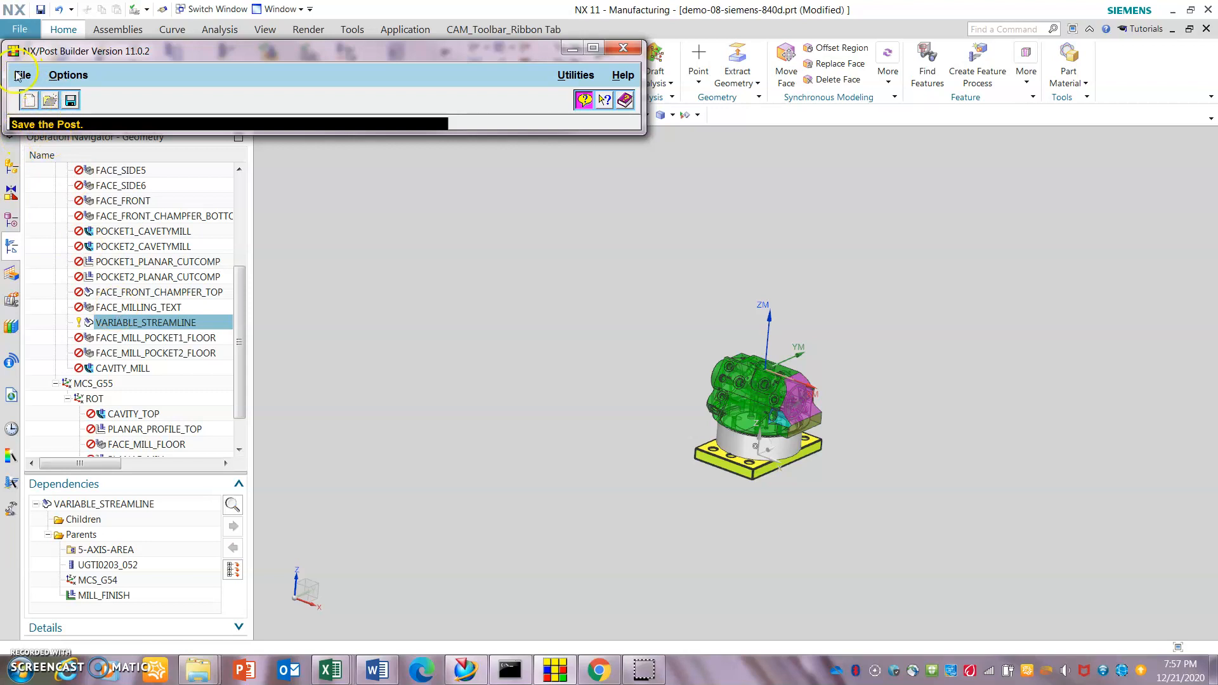
# - Open the new postprocessor definition in Post Builder to review its dual rotary table machine and Fanuc_30i_advanced controller options
pyautogui.click(347, 298)
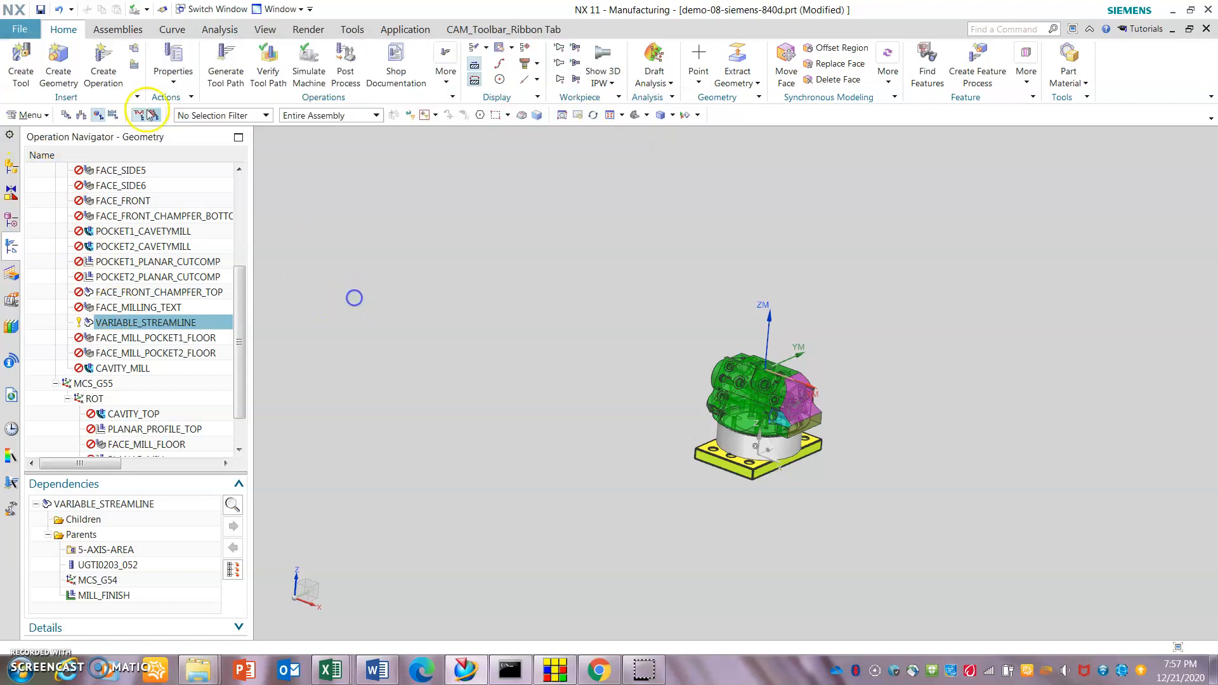
pyautogui.click(553, 669)
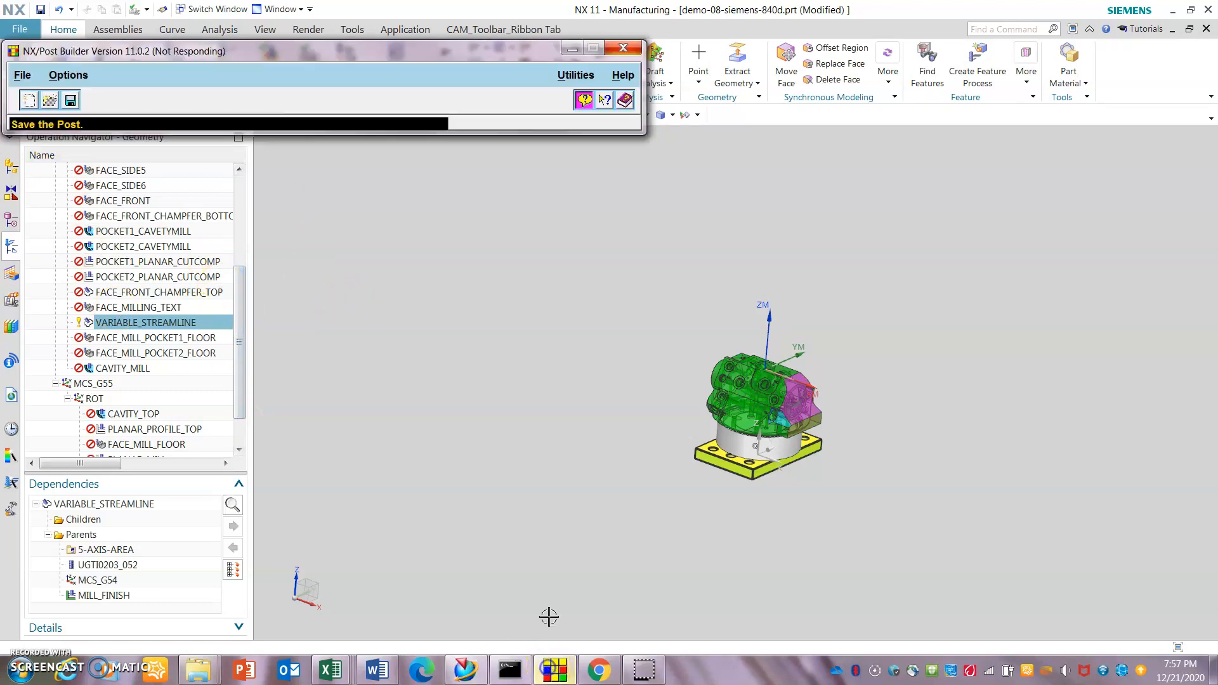
pyautogui.click(24, 74)
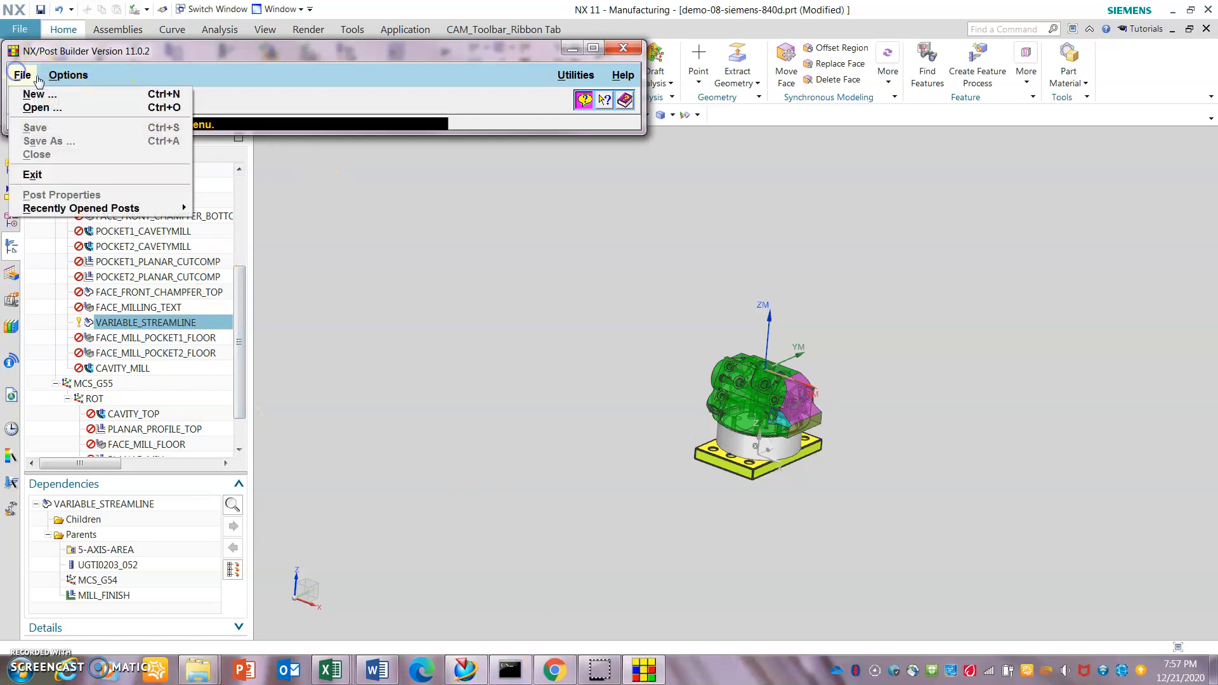
pyautogui.click(42, 95)
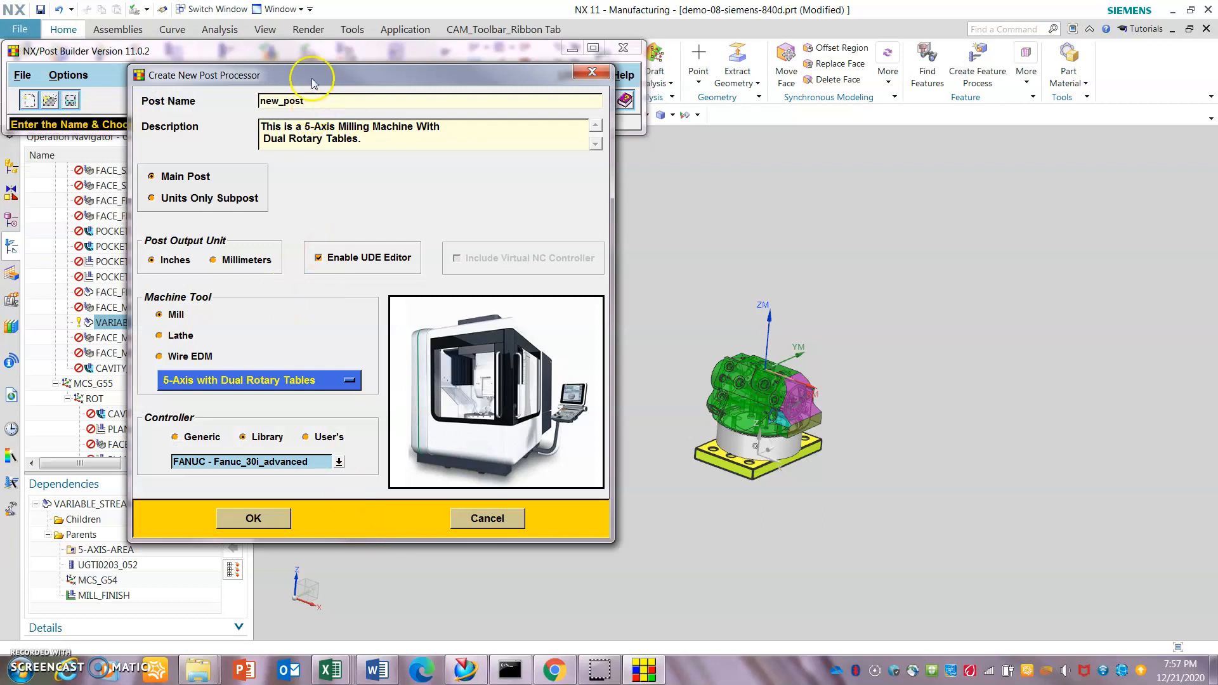
pyautogui.moveTo(312, 82); pyautogui.dragTo(356, 105)
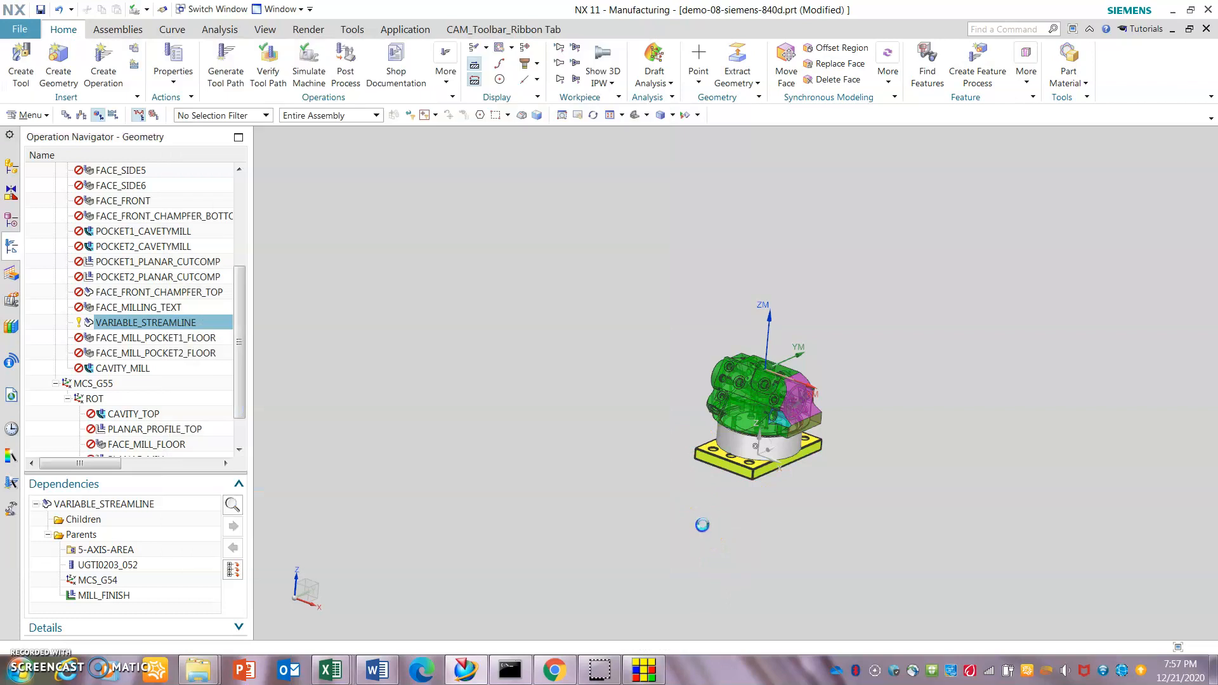
pyautogui.click(701, 528)
pyautogui.scroll(1, 667, 463)
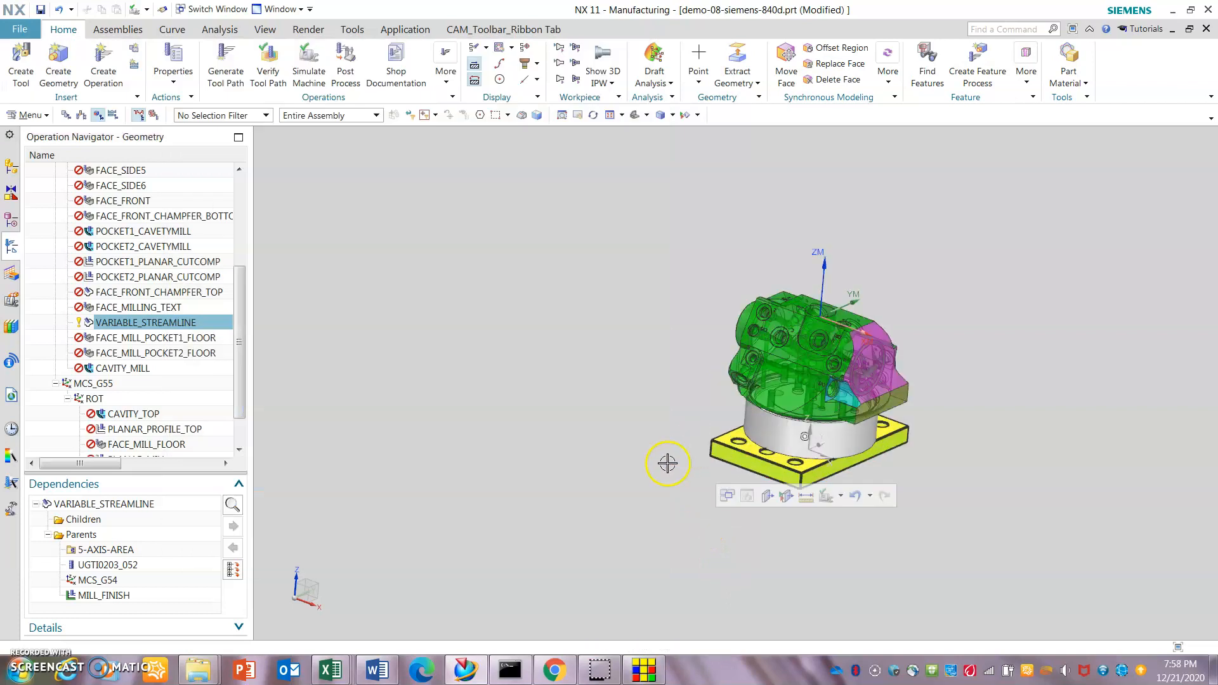